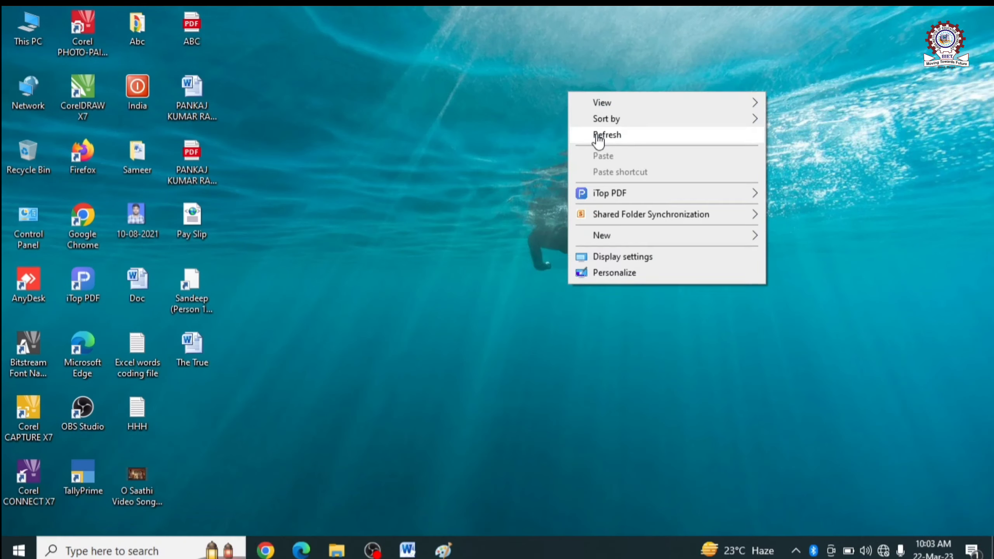
Step: Refresh the desktop, then demonstrate Clear All Formatting in the Word document
{"action": "left_click", "coordinate": [598, 137]}
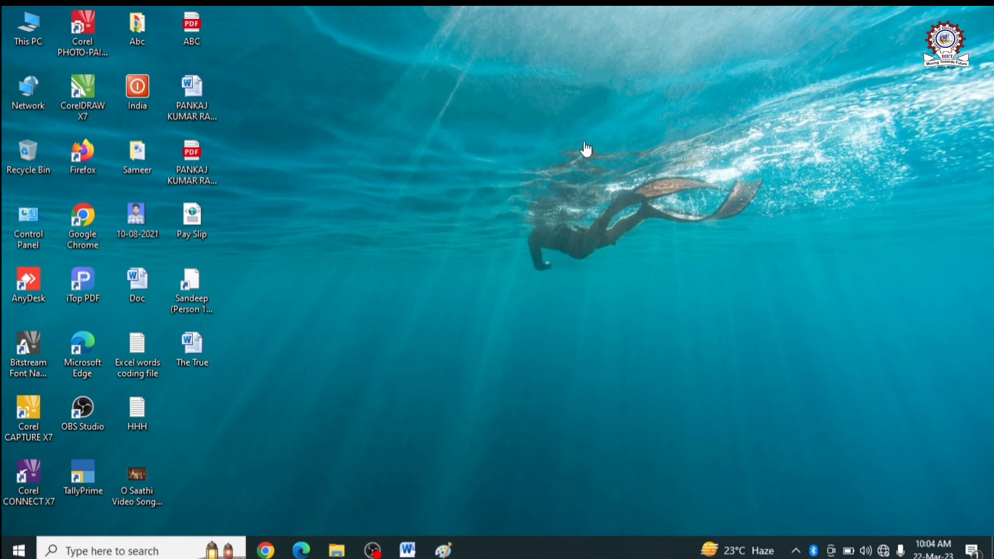
{"action": "left_click", "coordinate": [407, 549]}
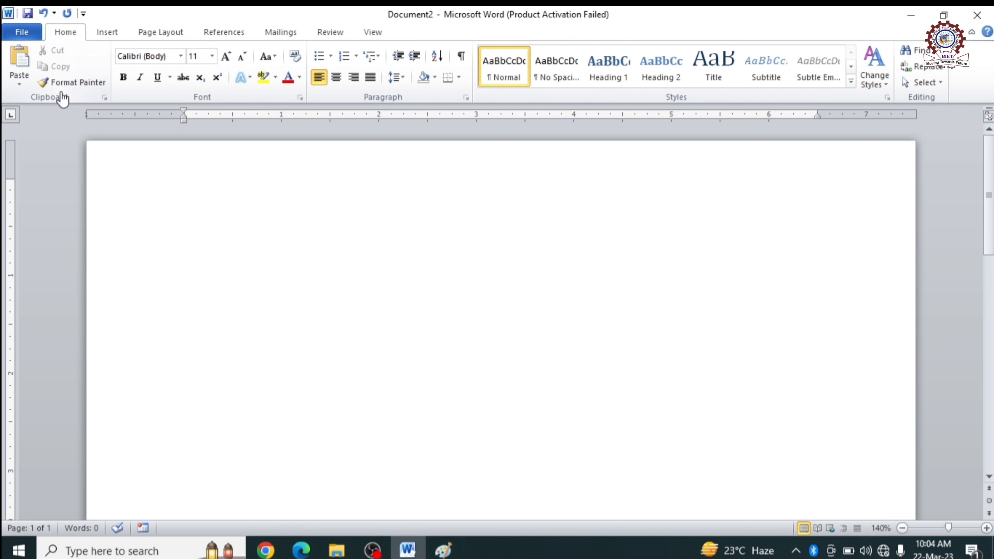
{"action": "left_click", "coordinate": [290, 58]}
Step: Minimize Word and refresh the desktop from its right-click menu
{"action": "left_click", "coordinate": [911, 15]}
{"action": "right_click", "coordinate": [488, 152]}
{"action": "left_click", "coordinate": [503, 187]}
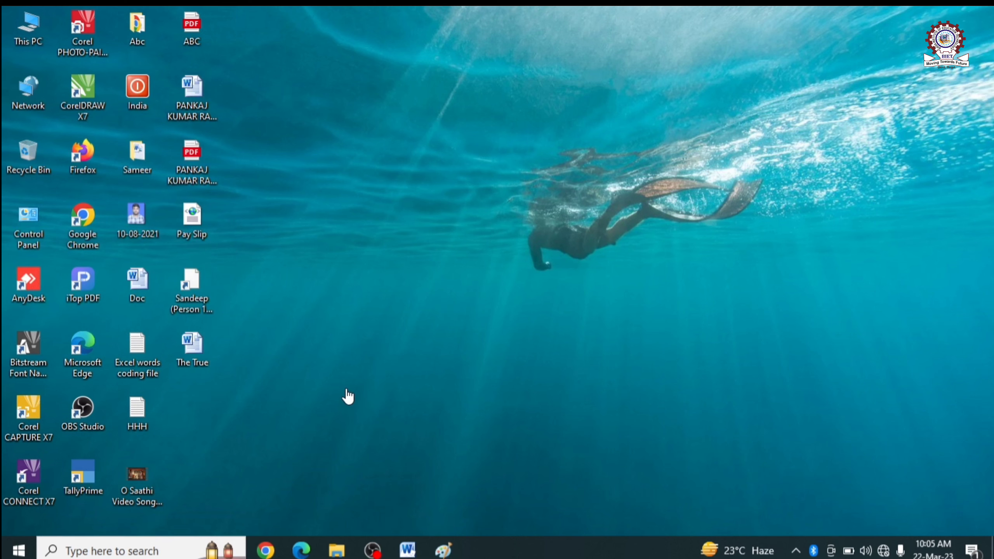
Step: Launch a new blank Word document via Run with winword, then close that window
{"action": "key", "text": "super+r"}
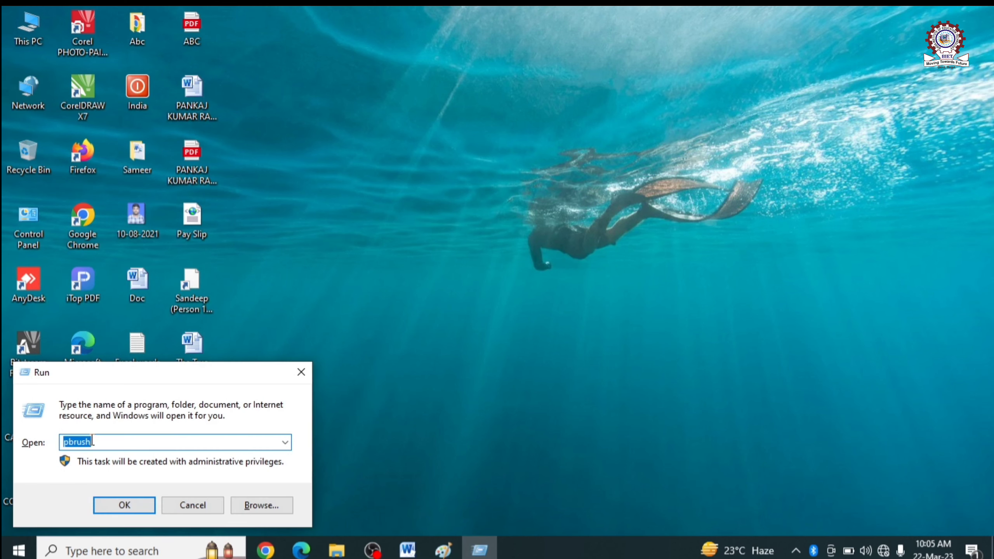
{"action": "type", "text": "w"}
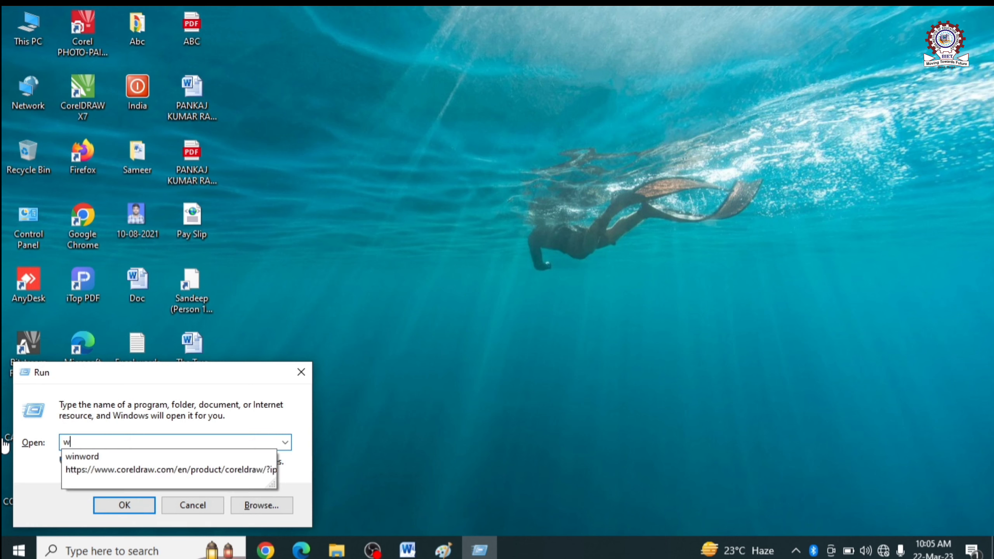
{"action": "type", "text": "in"}
{"action": "key", "text": "Down"}
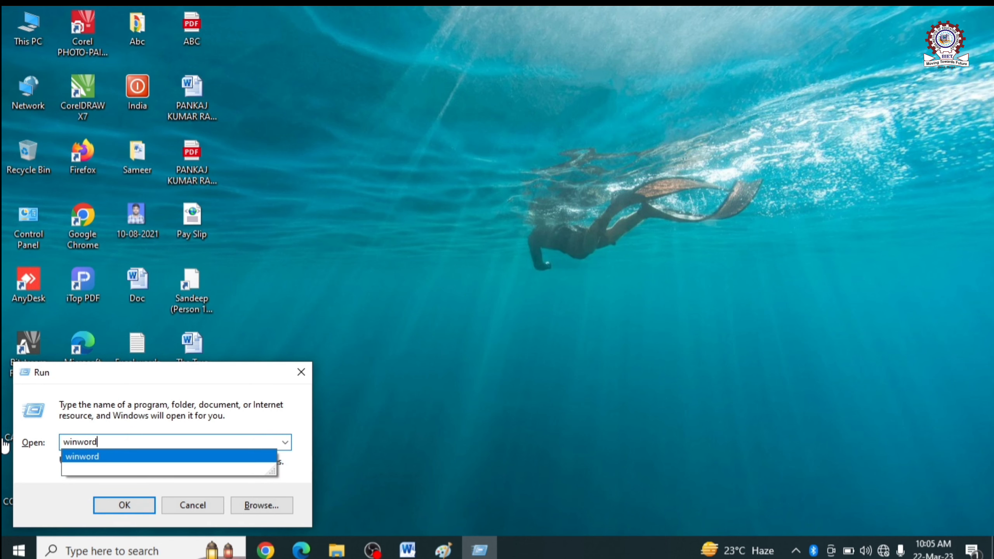
{"action": "key", "text": "Return"}
{"action": "key", "text": "Return"}
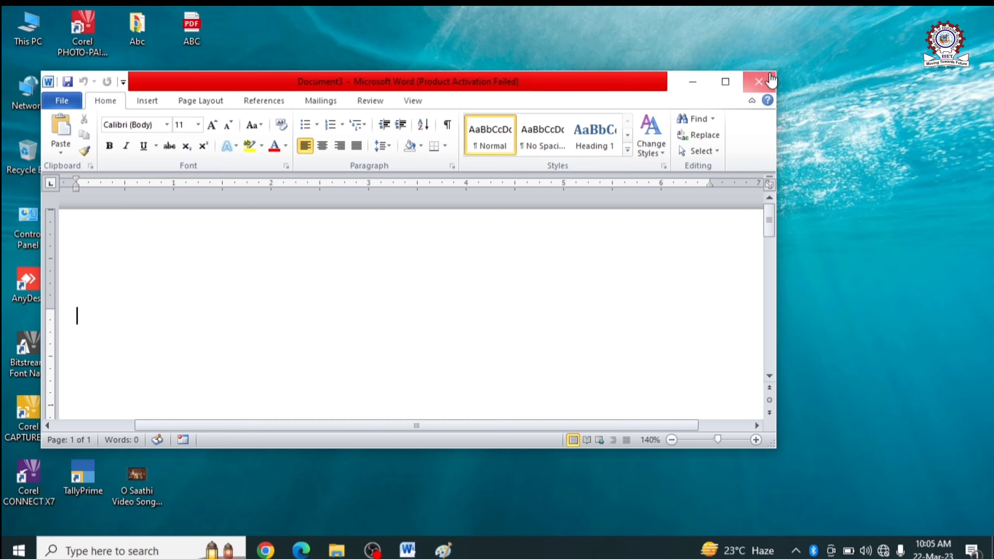
{"action": "left_click", "coordinate": [769, 81]}
Step: Present the Paint diagram of Font group commands, then return to Word's Document2
{"action": "left_click", "coordinate": [407, 550]}
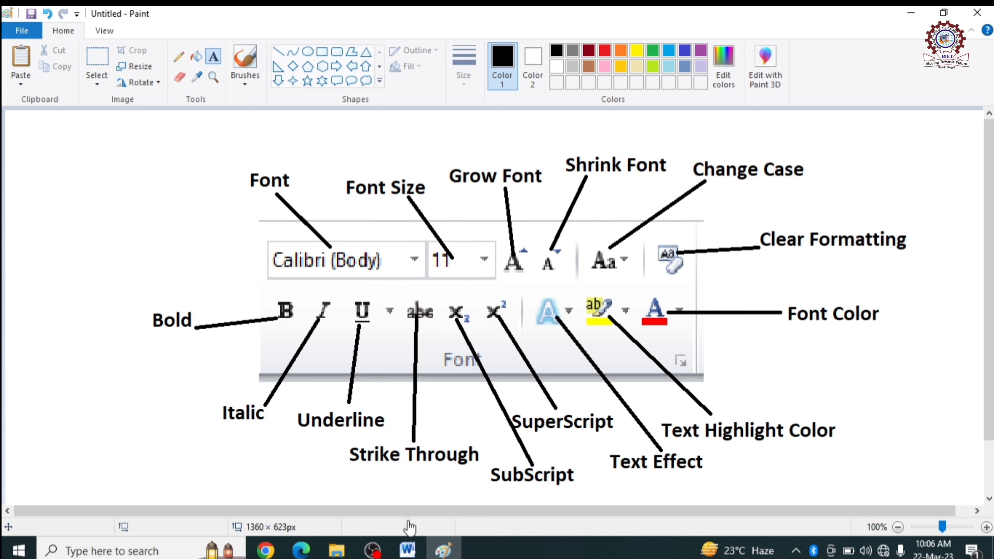
{"action": "left_click", "coordinate": [406, 550]}
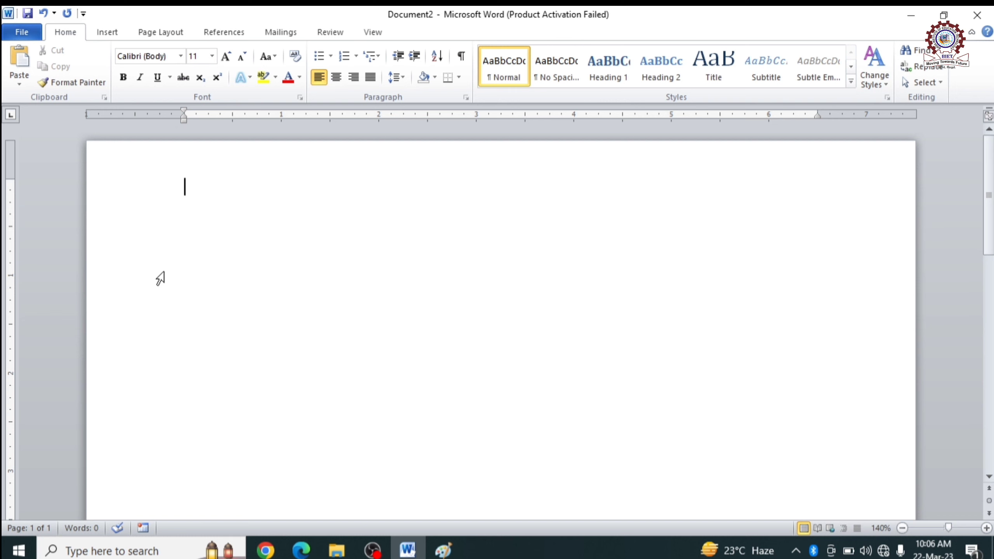
Step: Type 'Welcome in' on the first line and 'Birsa Institute Barkagaon' on the next line
{"action": "type", "text": "Wel"}
{"action": "type", "text": "come"}
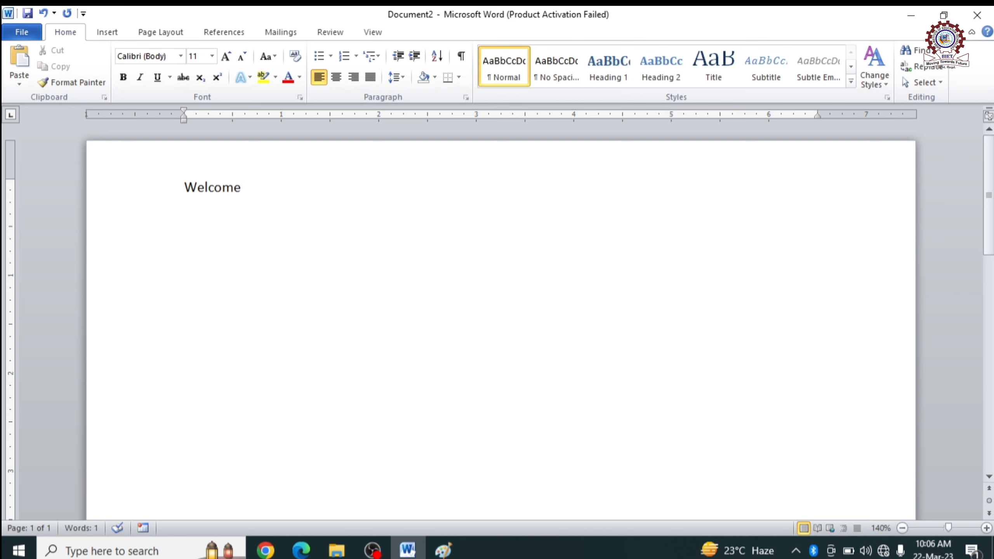
{"action": "type", "text": " in "}
{"action": "type", "text": "Birsa"}
{"action": "key", "text": "BackSpace"}
{"action": "key", "text": "BackSpace"}
{"action": "key", "text": "BackSpace"}
{"action": "key", "text": "BackSpace"}
{"action": "key", "text": "BackSpace"}
{"action": "key", "text": "Return"}
{"action": "type", "text": "Birsa "}
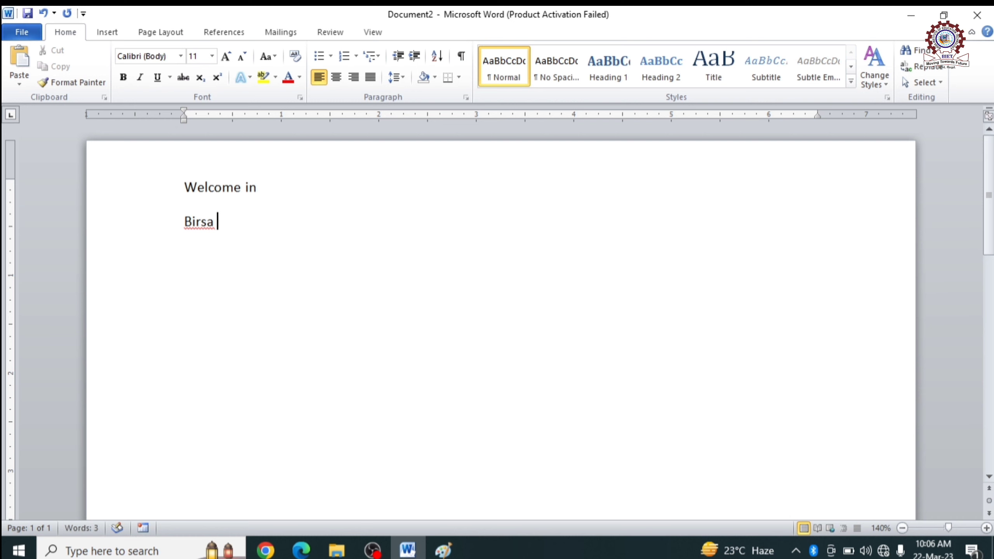
{"action": "type", "text": "Institute "}
{"action": "type", "text": "Barkagaon"}
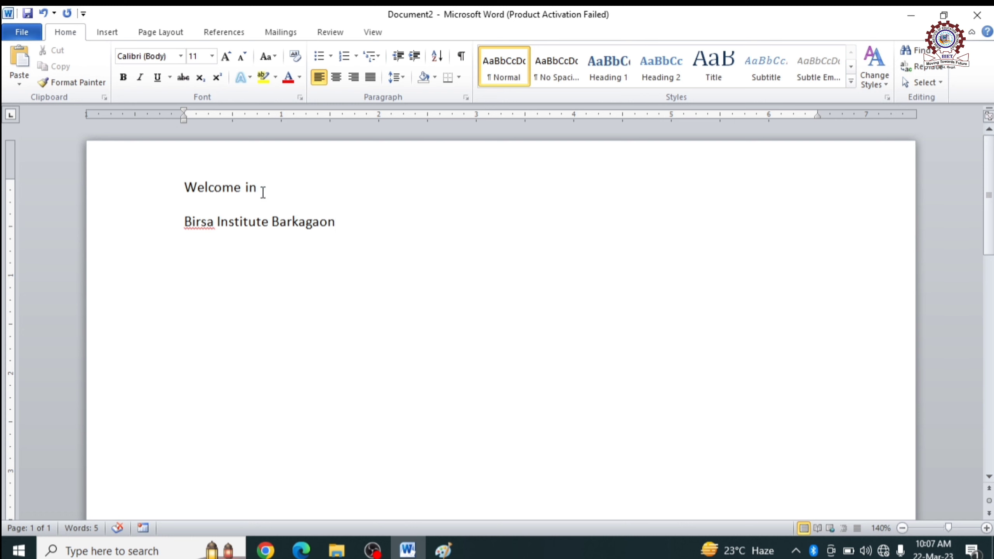
Step: Select the 'Welcome in' line and apply the Cambria font to it
{"action": "triple_click", "coordinate": [207, 189]}
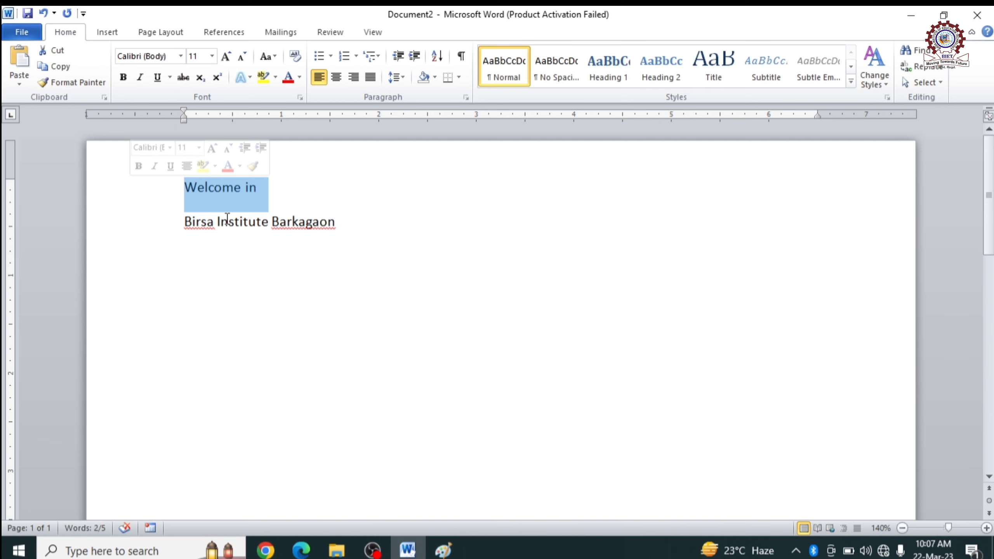
{"action": "scroll", "coordinate": [227, 218], "scroll_direction": "up", "scroll_amount": 1}
{"action": "scroll", "coordinate": [224, 222], "scroll_direction": "up", "scroll_amount": 2}
{"action": "scroll", "coordinate": [227, 226], "scroll_direction": "down", "scroll_amount": 1}
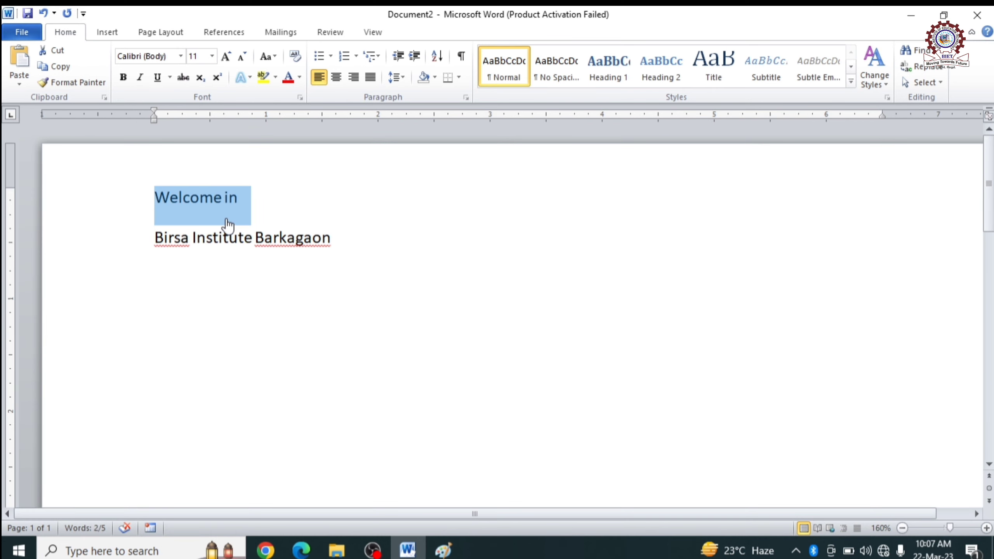
{"action": "left_click", "coordinate": [180, 56]}
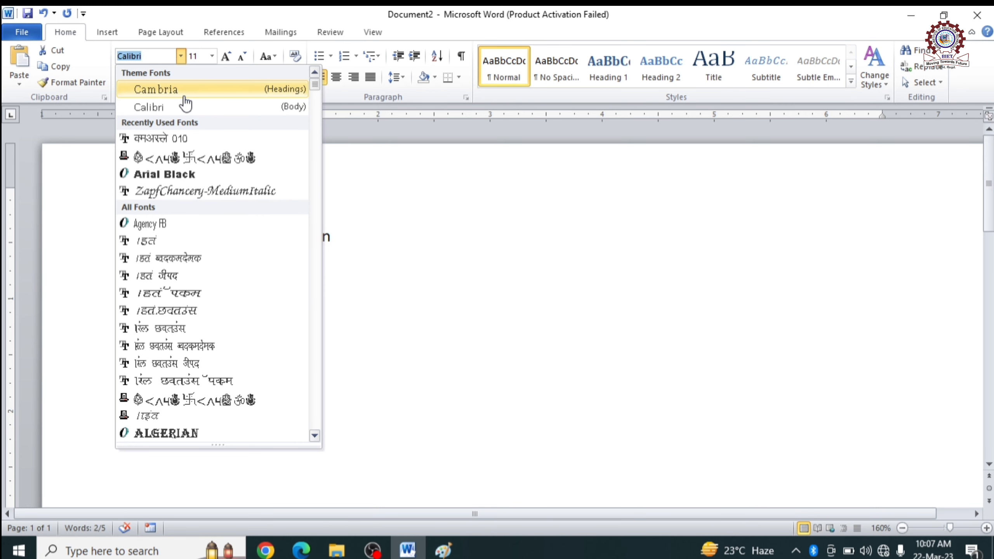
{"action": "left_click", "coordinate": [185, 91]}
Step: Reselect 'Welcome in', browse the font list without changes, then switch to the Paint diagram
{"action": "left_click", "coordinate": [274, 237]}
{"action": "left_click_drag", "start_coordinate": [150, 240], "coordinate": [284, 239]}
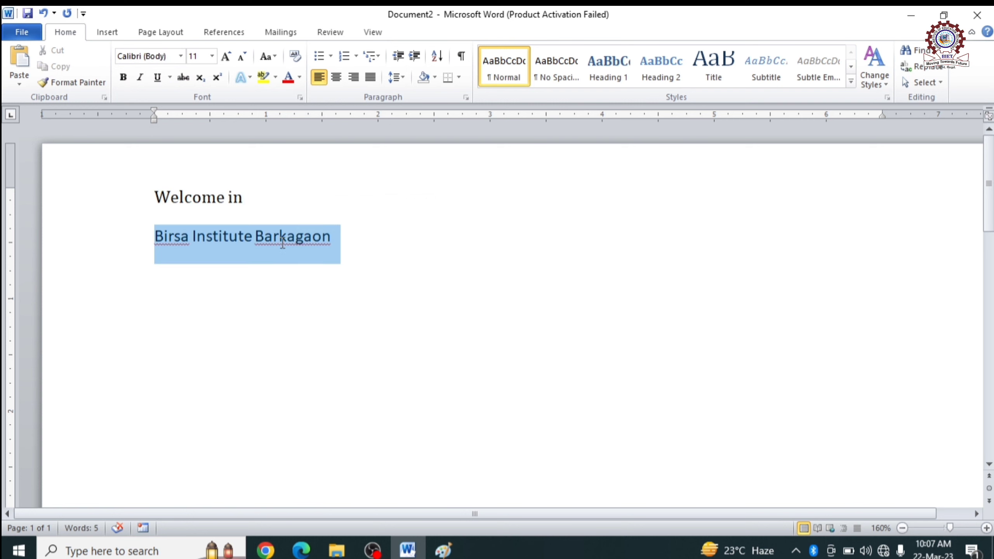
{"action": "left_click_drag", "start_coordinate": [248, 193], "coordinate": [116, 186]}
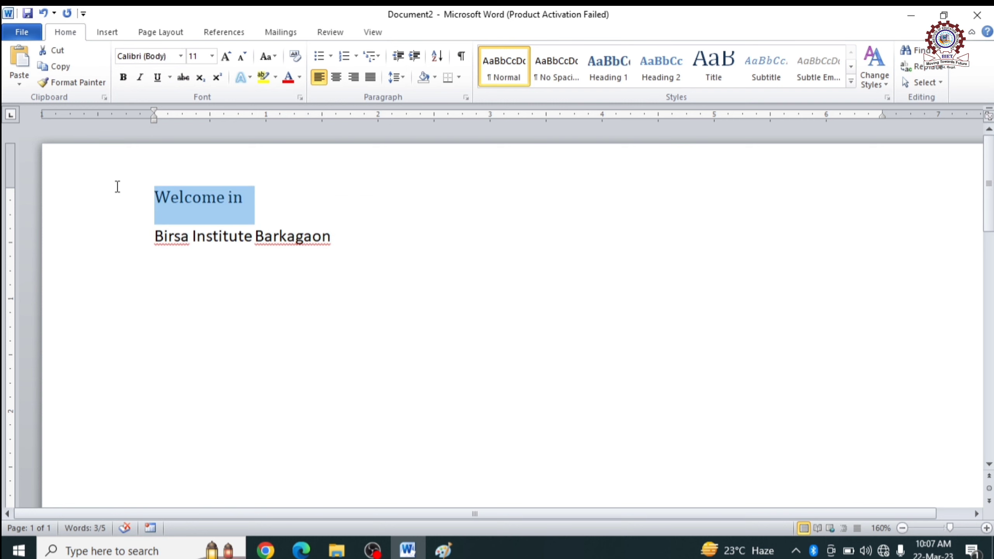
{"action": "left_click", "coordinate": [181, 56]}
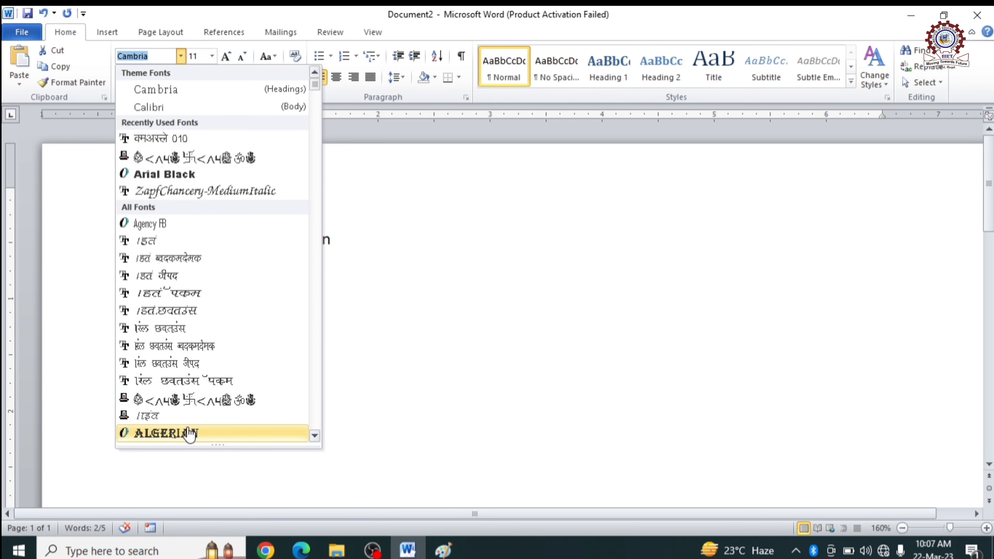
{"action": "left_click", "coordinate": [335, 355]}
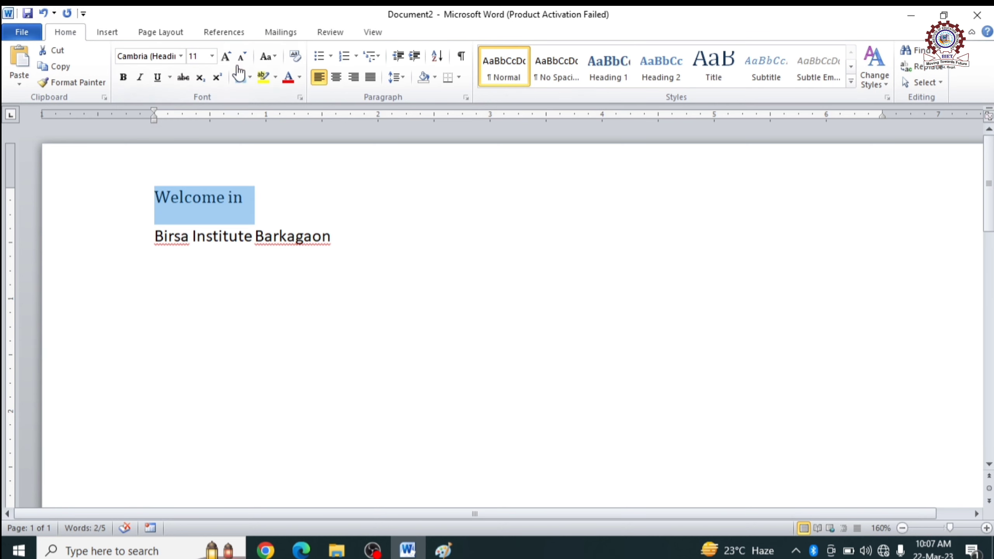
{"action": "left_click", "coordinate": [446, 552]}
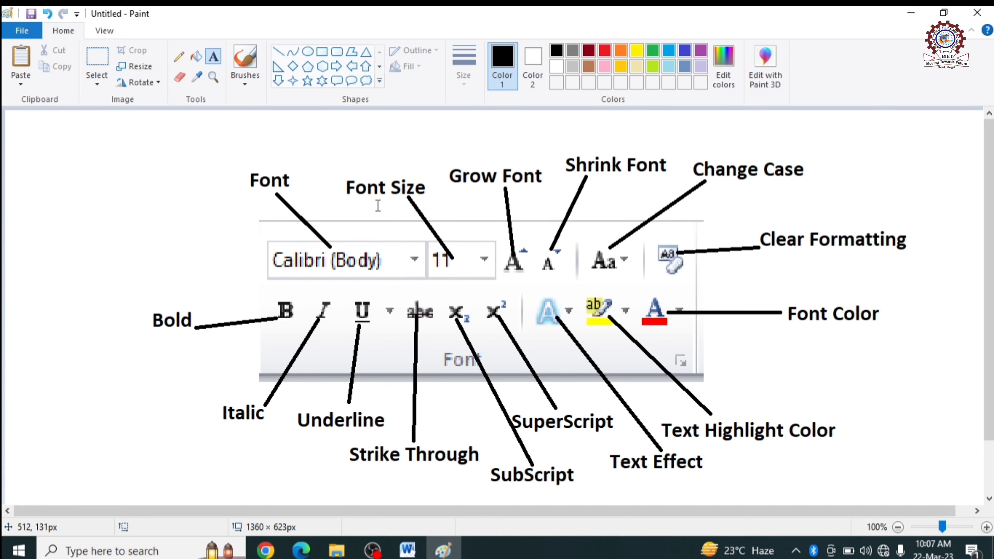
Step: Set 'Welcome in' to 28 pt from the Font Size list, leaving the second line unchanged
{"action": "mouse_move", "coordinate": [407, 550]}
{"action": "left_click", "coordinate": [416, 554]}
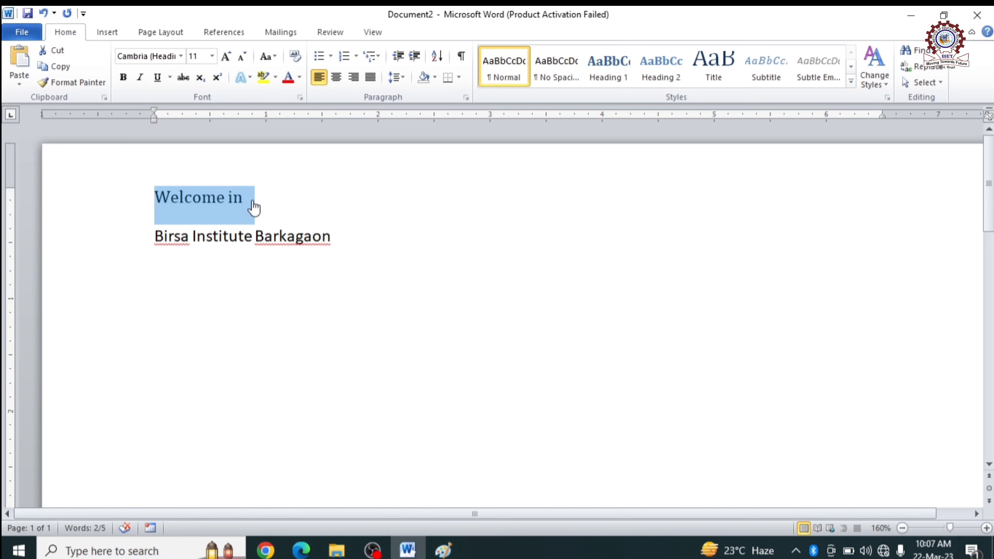
{"action": "left_click", "coordinate": [212, 56]}
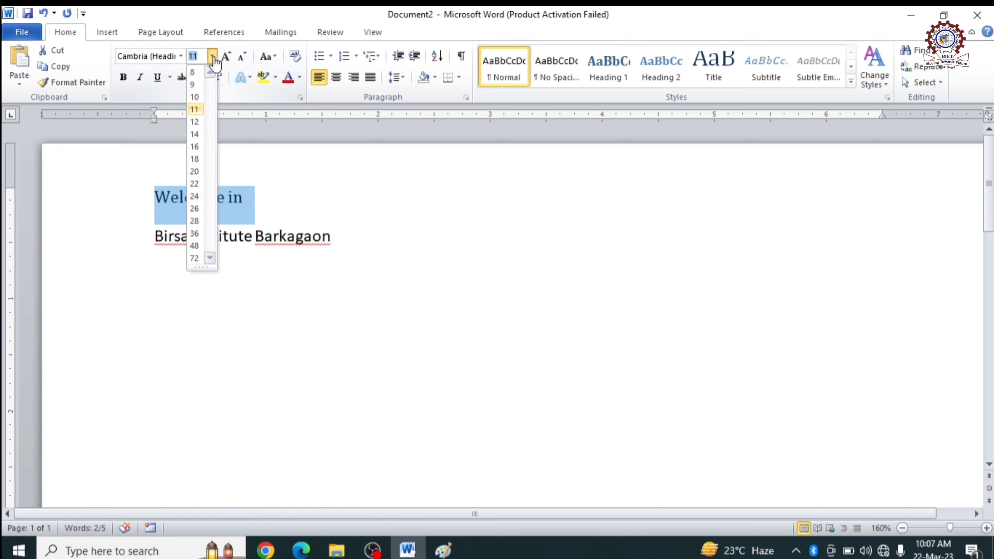
{"action": "left_click", "coordinate": [194, 221]}
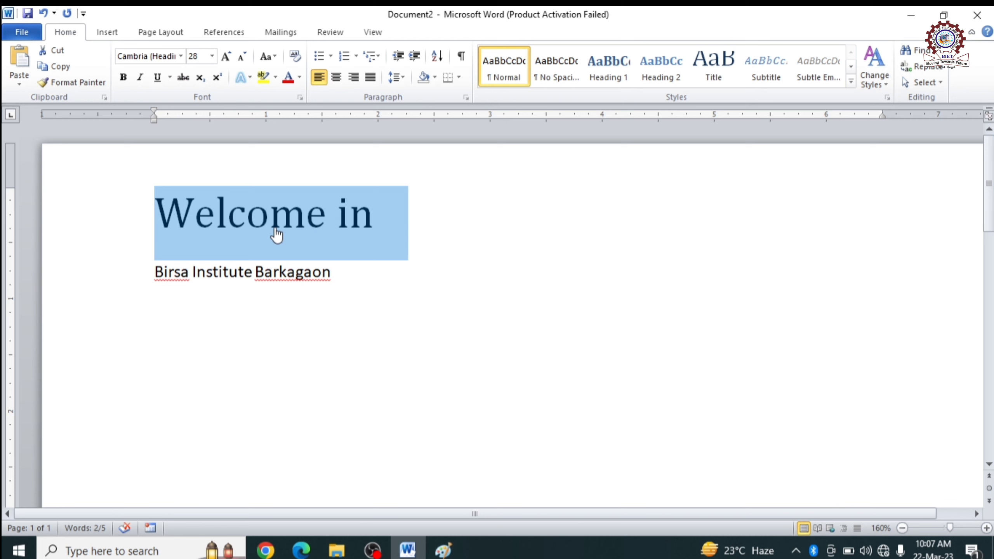
{"action": "left_click", "coordinate": [404, 248]}
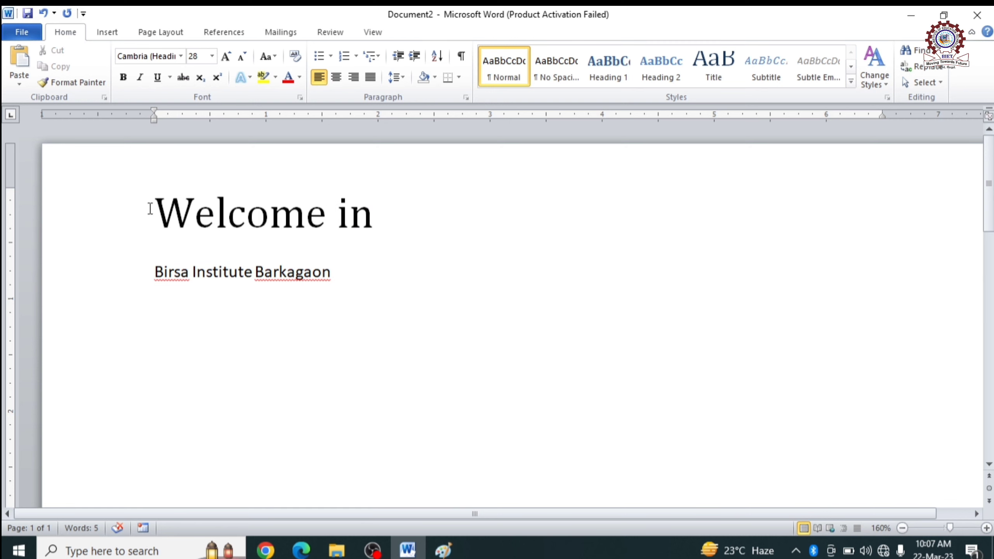
{"action": "left_click_drag", "start_coordinate": [150, 209], "coordinate": [373, 218]}
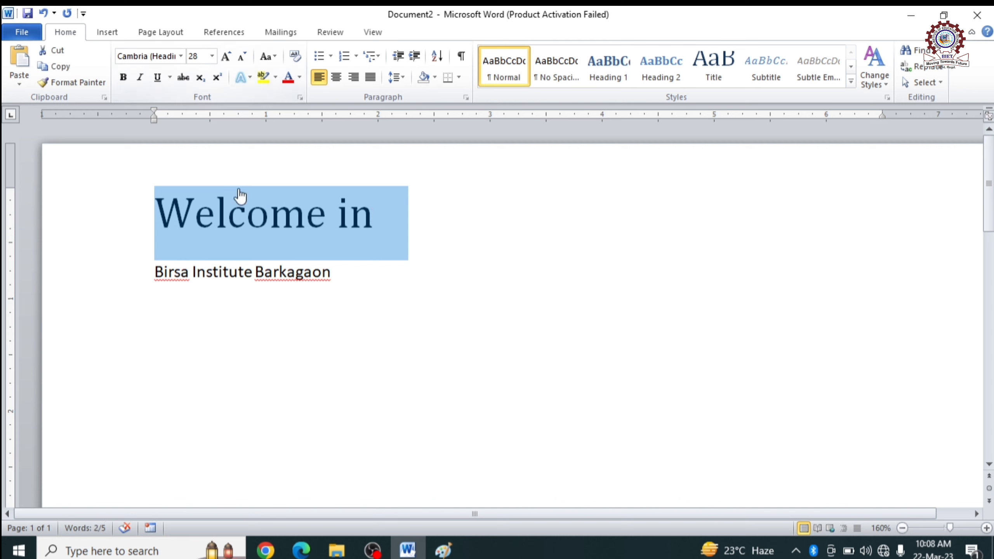
{"action": "left_click", "coordinate": [427, 233]}
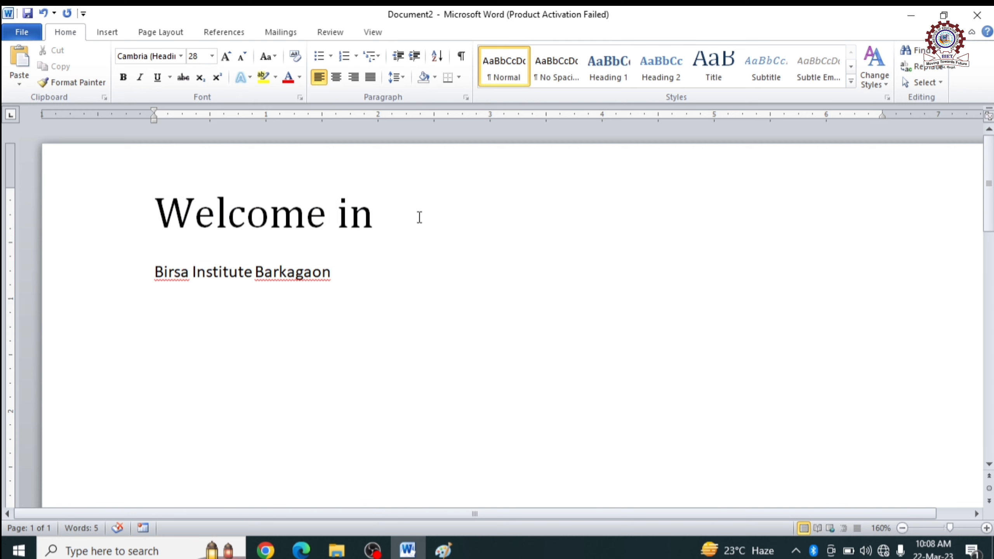
{"action": "triple_click", "coordinate": [366, 220]}
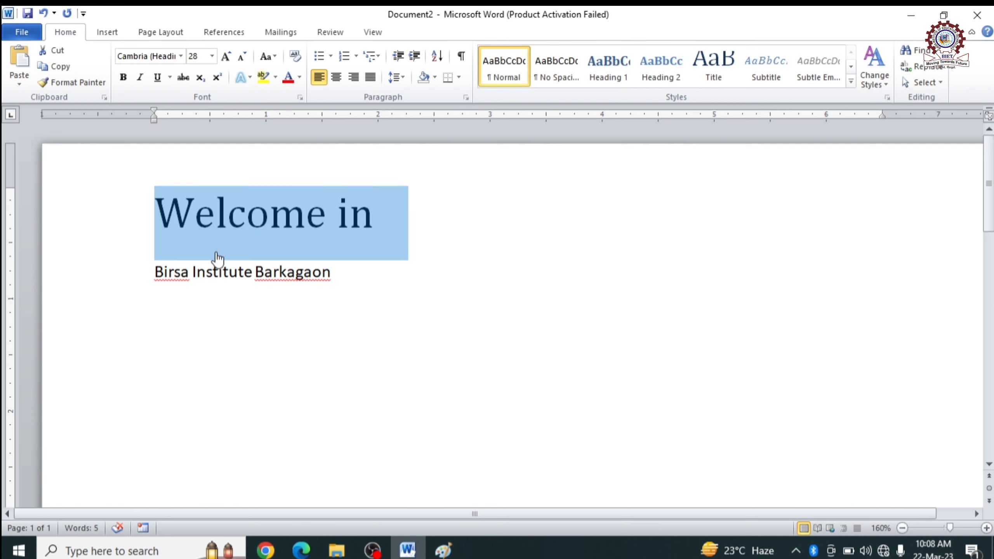
{"action": "left_click", "coordinate": [358, 284]}
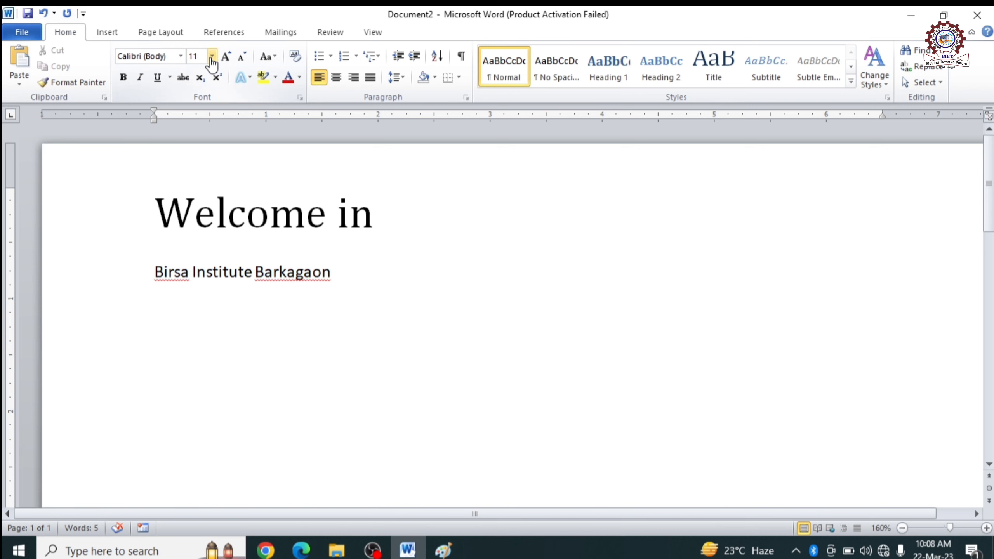
Step: Draw a red rectangle around the Grow Font label on the Paint diagram
{"action": "left_click", "coordinate": [444, 550]}
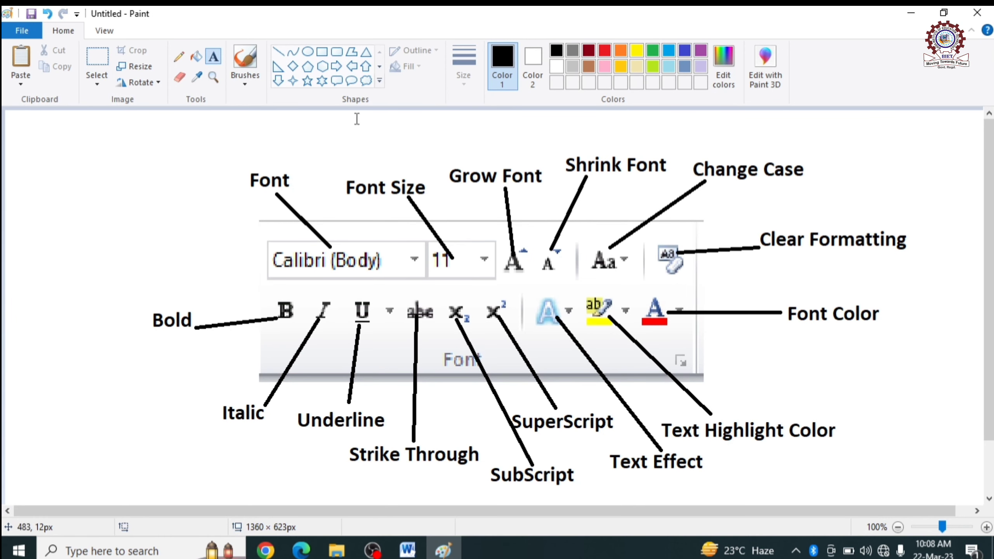
{"action": "left_click", "coordinate": [320, 57]}
{"action": "left_click", "coordinate": [605, 51]}
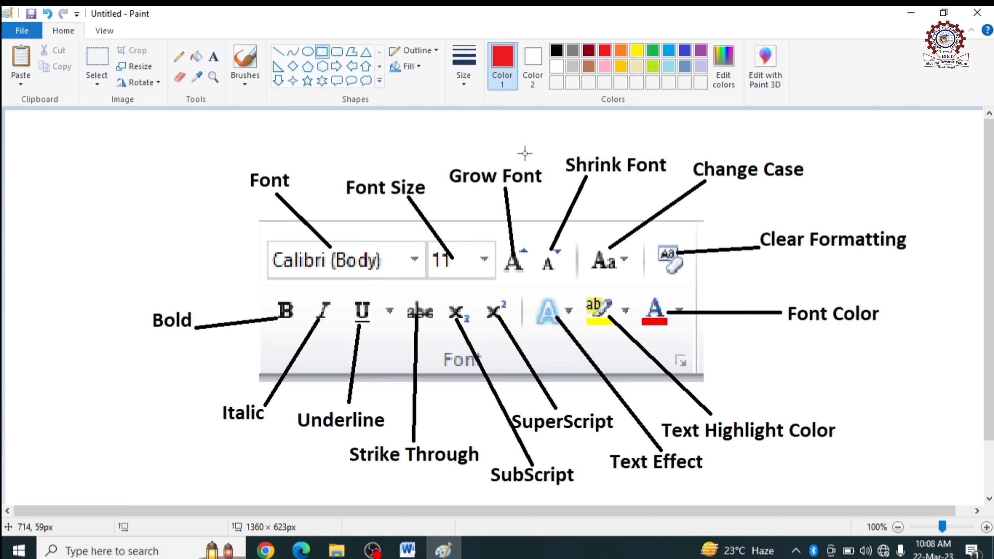
{"action": "left_click_drag", "start_coordinate": [431, 149], "coordinate": [557, 192]}
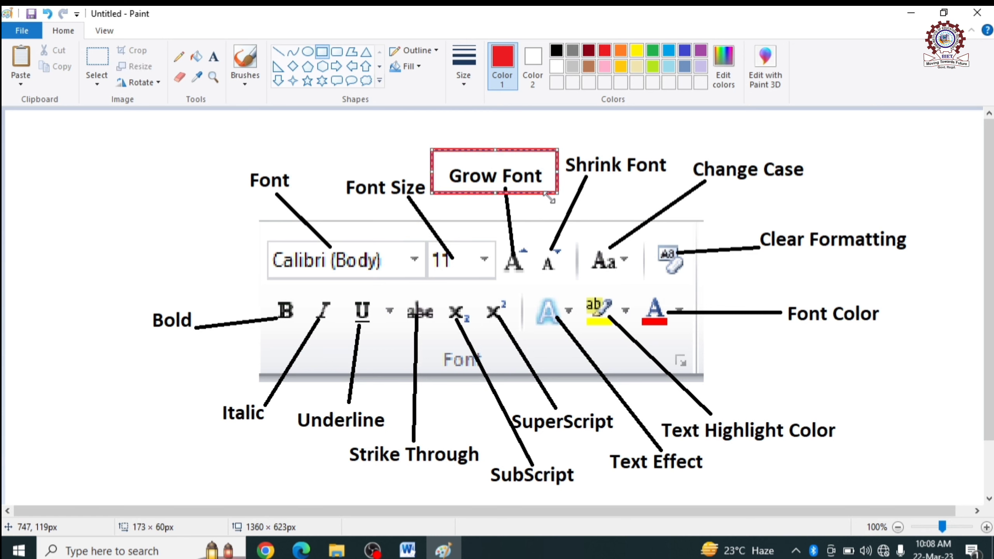
Step: Select 'Birsa Institute Barkagaon' and enlarge it repeatedly with Grow Font, then shrink one step
{"action": "left_click", "coordinate": [416, 552]}
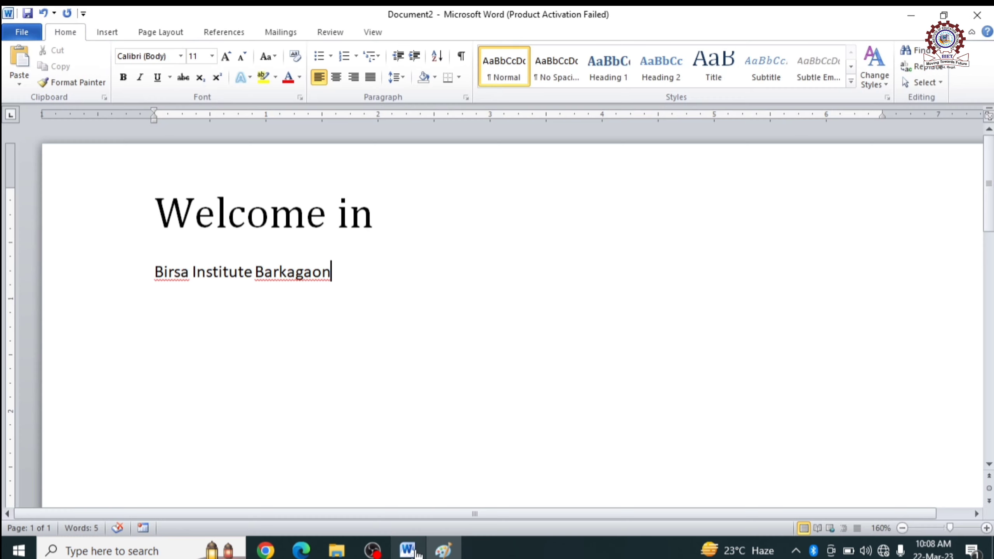
{"action": "left_click_drag", "start_coordinate": [361, 280], "coordinate": [182, 279]}
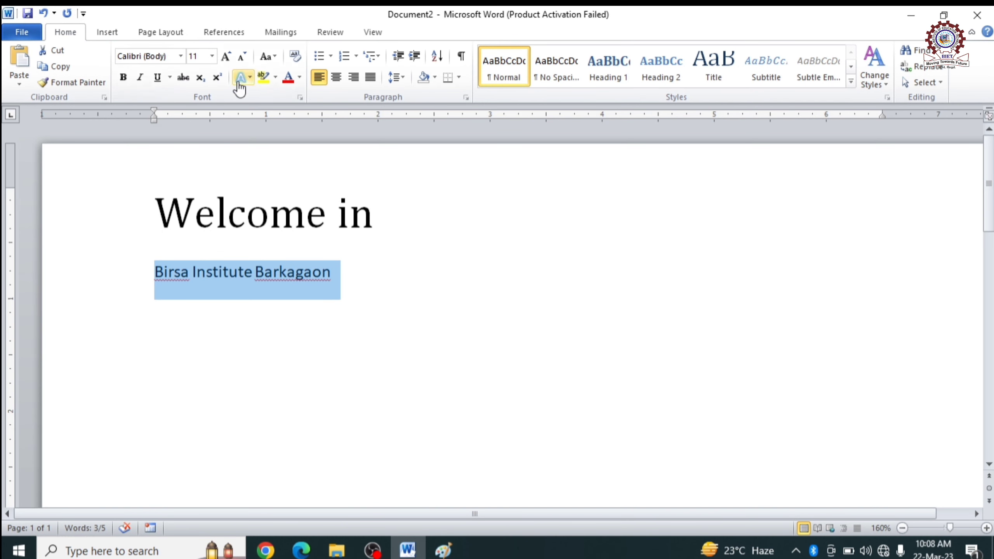
{"action": "left_click", "coordinate": [229, 59]}
{"action": "left_click", "coordinate": [229, 58]}
{"action": "left_click", "coordinate": [229, 59]}
{"action": "left_click", "coordinate": [229, 58]}
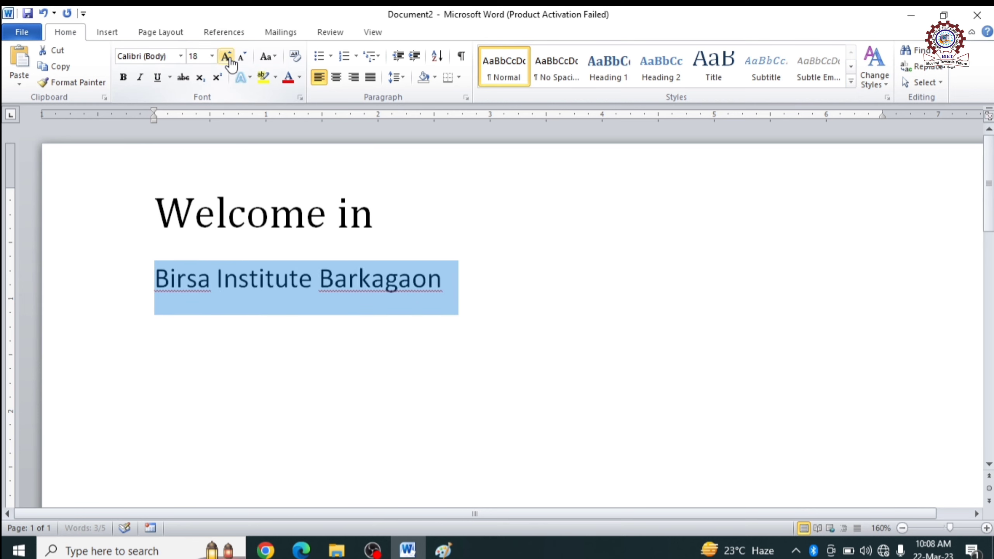
{"action": "left_click", "coordinate": [229, 58]}
{"action": "left_click", "coordinate": [229, 59]}
{"action": "left_click", "coordinate": [229, 59]}
{"action": "left_click", "coordinate": [229, 59]}
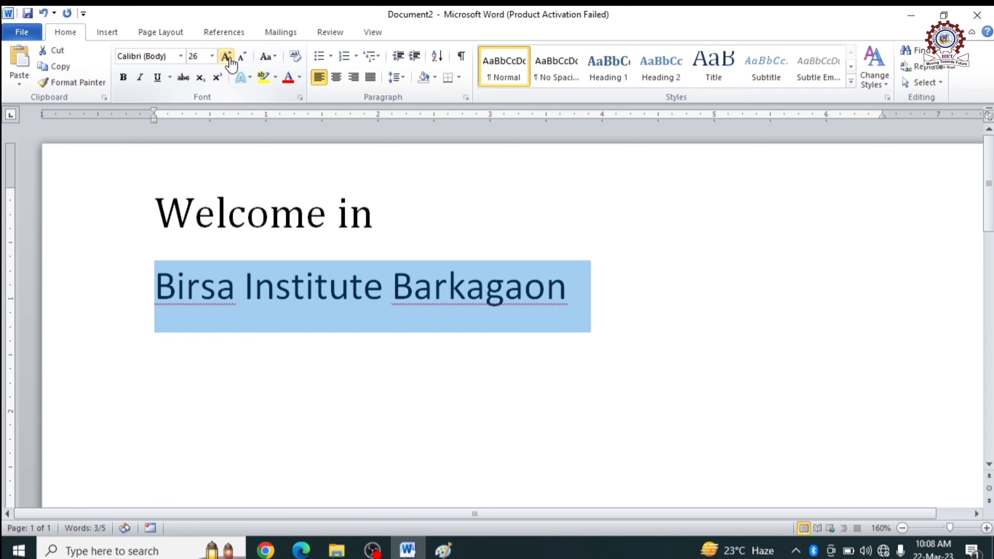
{"action": "left_click", "coordinate": [229, 58]}
{"action": "left_click", "coordinate": [241, 58]}
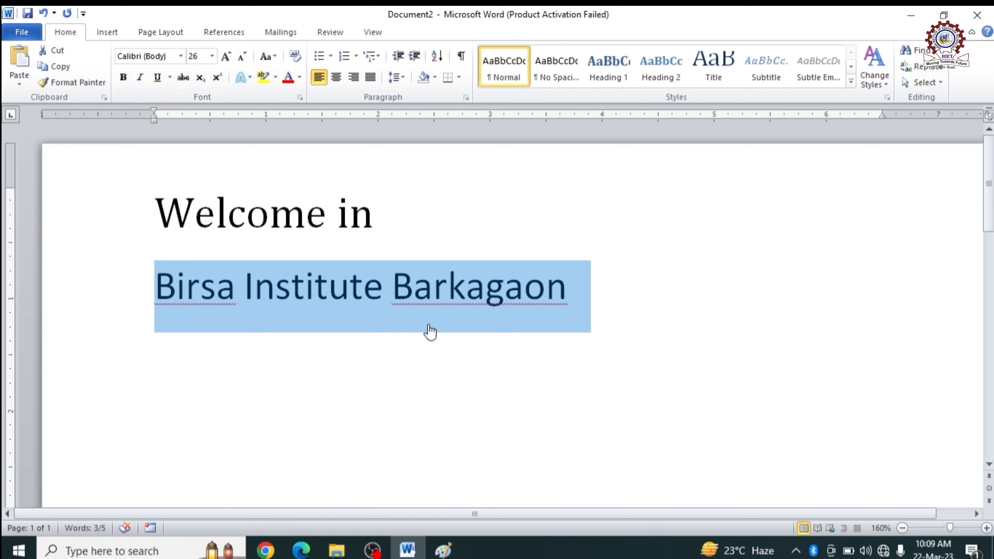
Step: Adjust the line's size with Ctrl+Shift+> and Ctrl+Shift+<, settling on 36 pt
{"action": "key", "text": "ctrl+shift+period"}
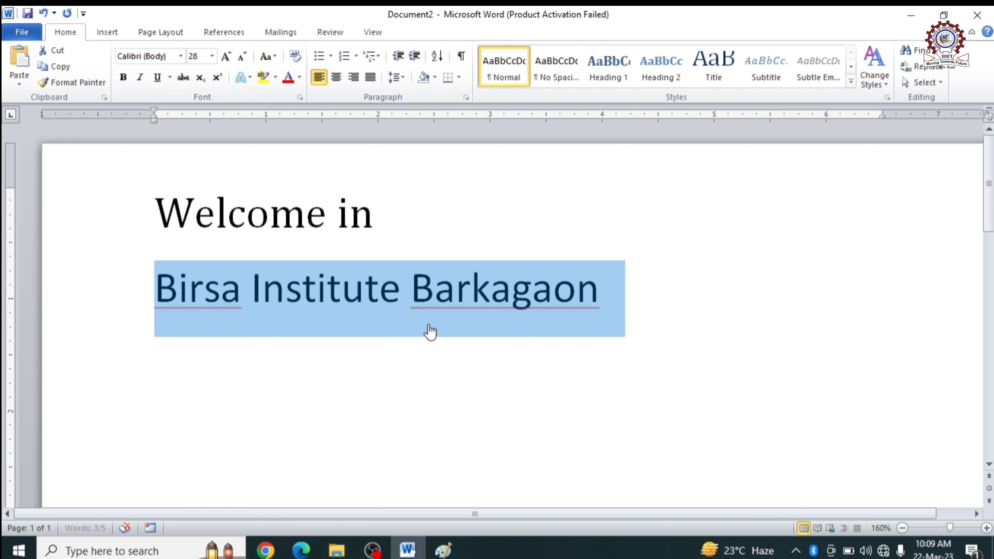
{"action": "key", "text": "ctrl+shift+period"}
{"action": "key", "text": "ctrl+shift+period"}
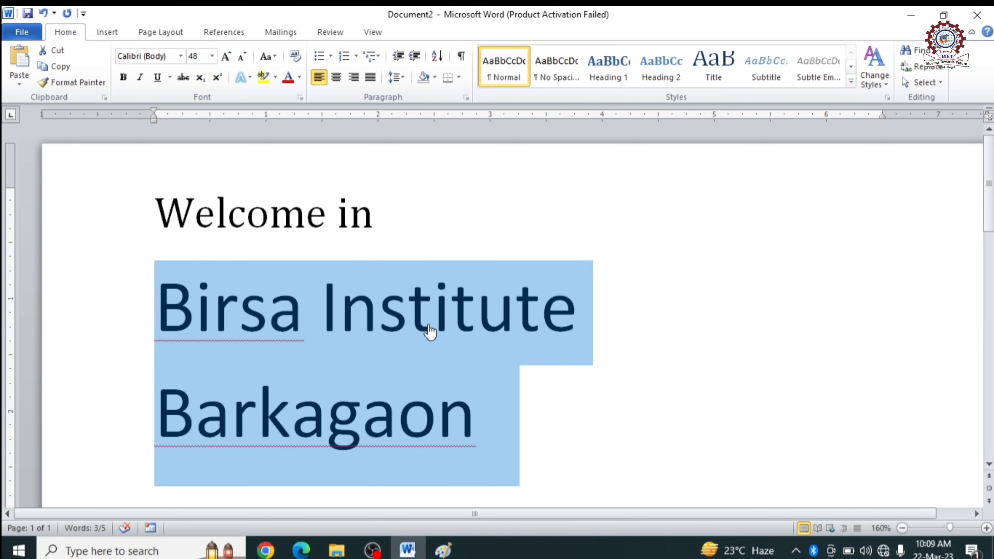
{"action": "key", "text": "ctrl+shift+comma"}
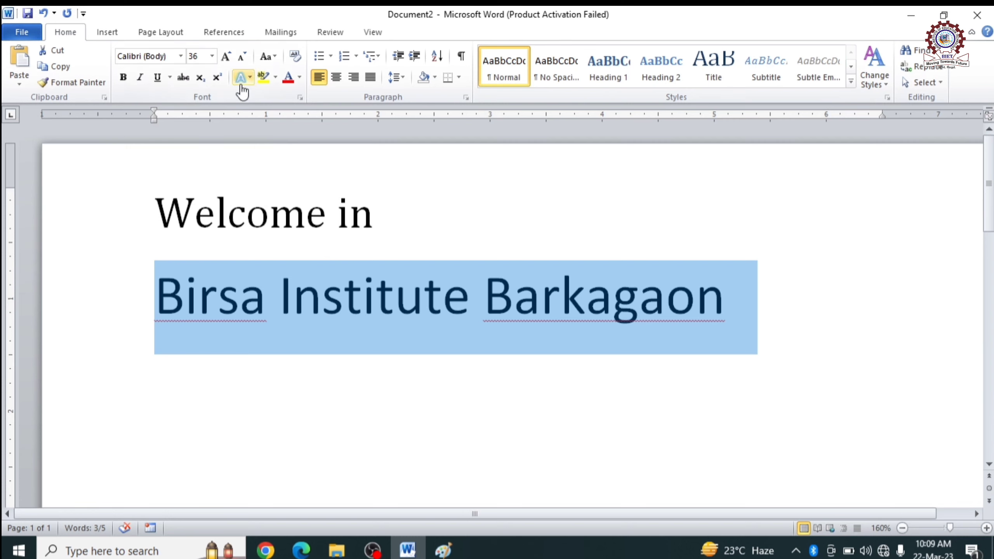
Step: Apply Cambria (Headings) to 'Birsa Institute Barkagaon' from the font list, then switch to Paint
{"action": "left_click", "coordinate": [181, 56]}
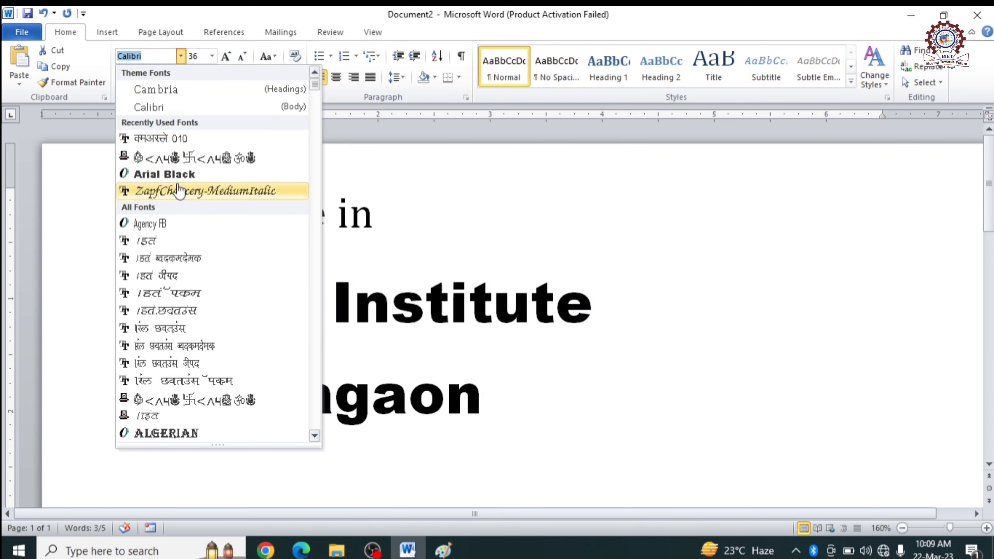
{"action": "scroll", "coordinate": [186, 432], "scroll_direction": "down", "scroll_amount": 5}
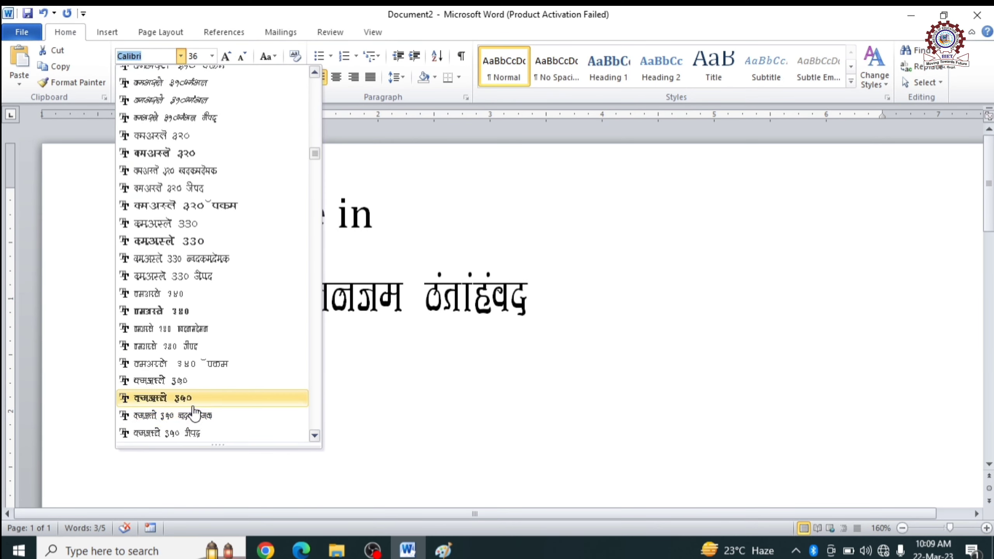
{"action": "scroll", "coordinate": [192, 415], "scroll_direction": "down", "scroll_amount": 3}
{"action": "scroll", "coordinate": [191, 414], "scroll_direction": "down", "scroll_amount": 3}
{"action": "scroll", "coordinate": [193, 412], "scroll_direction": "down", "scroll_amount": 3}
{"action": "scroll", "coordinate": [195, 413], "scroll_direction": "down", "scroll_amount": 10}
{"action": "scroll", "coordinate": [195, 413], "scroll_direction": "up", "scroll_amount": 10}
{"action": "scroll", "coordinate": [194, 413], "scroll_direction": "up", "scroll_amount": 10}
{"action": "scroll", "coordinate": [195, 413], "scroll_direction": "up", "scroll_amount": 10}
{"action": "scroll", "coordinate": [195, 412], "scroll_direction": "up", "scroll_amount": 10}
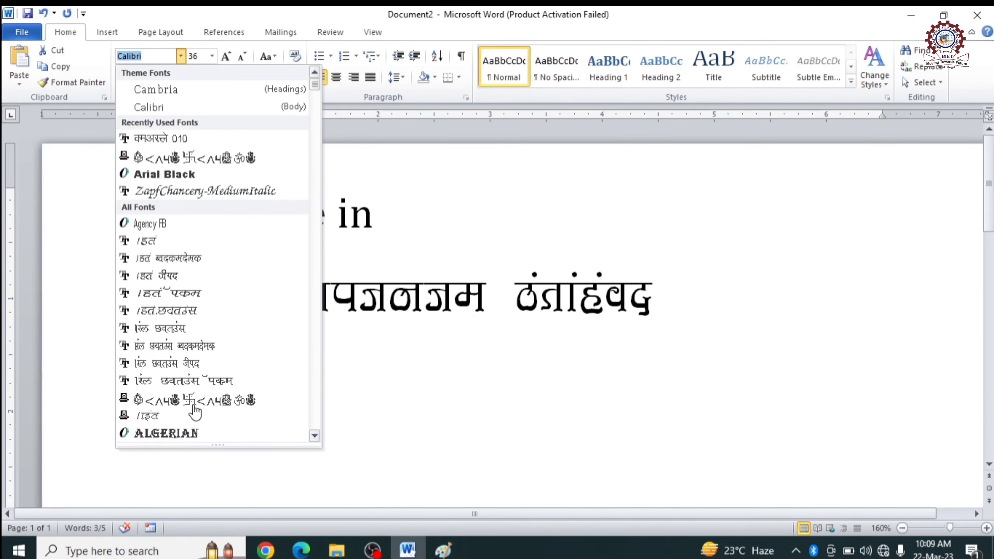
{"action": "scroll", "coordinate": [199, 348], "scroll_direction": "down", "scroll_amount": 5}
{"action": "scroll", "coordinate": [202, 352], "scroll_direction": "down", "scroll_amount": 5}
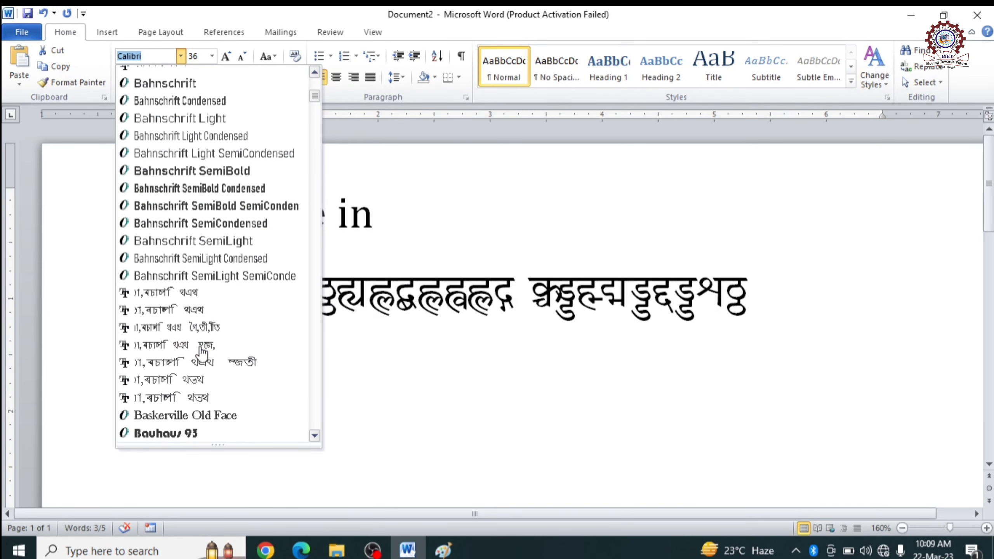
{"action": "scroll", "coordinate": [201, 334], "scroll_direction": "up", "scroll_amount": 10}
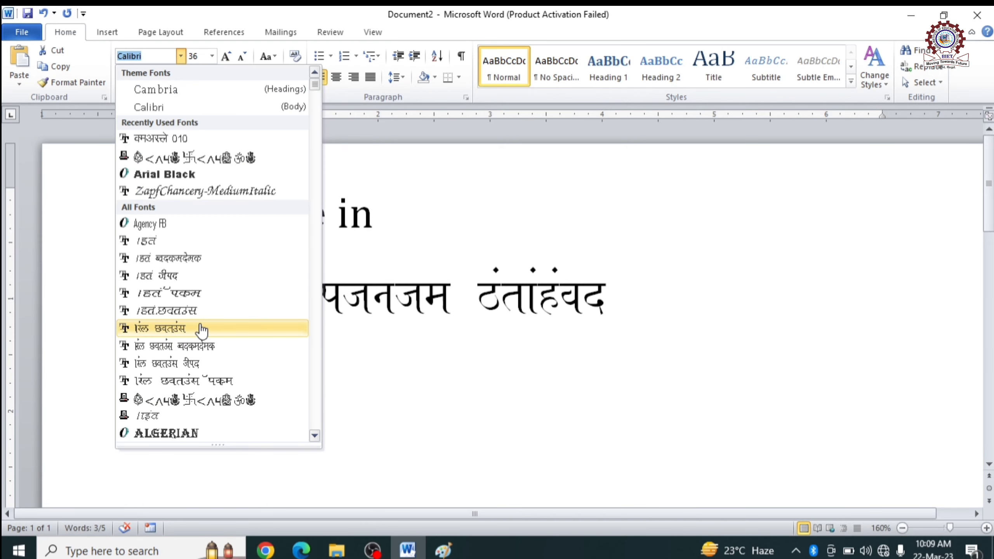
{"action": "left_click", "coordinate": [172, 90]}
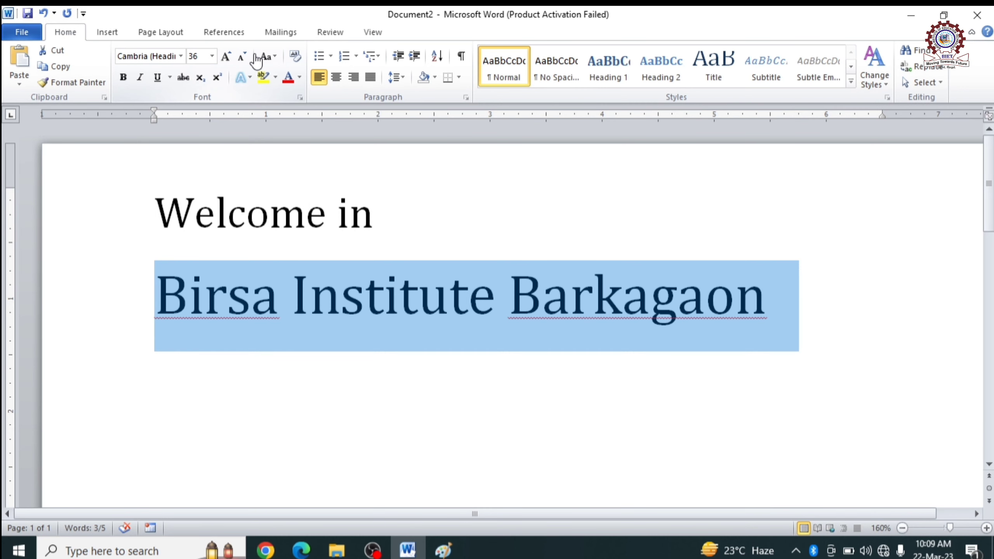
{"action": "left_click", "coordinate": [443, 550]}
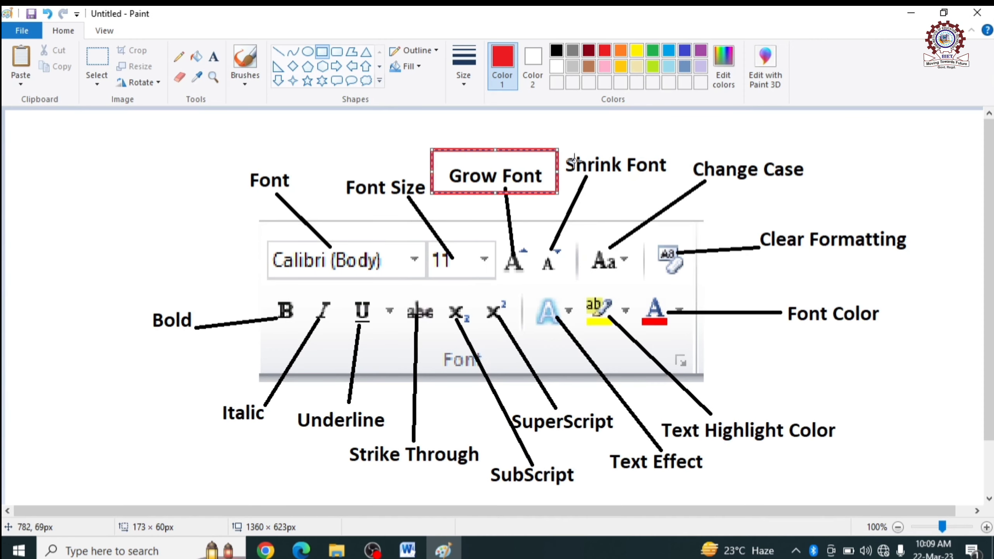
Step: Move the red box from Grow Font onto the Shrink Font label, then return to Word
{"action": "mouse_move", "coordinate": [513, 191]}
{"action": "left_mouse_down"}
{"action": "mouse_move", "coordinate": [688, 196]}
{"action": "mouse_move", "coordinate": [632, 186]}
{"action": "left_mouse_up"}
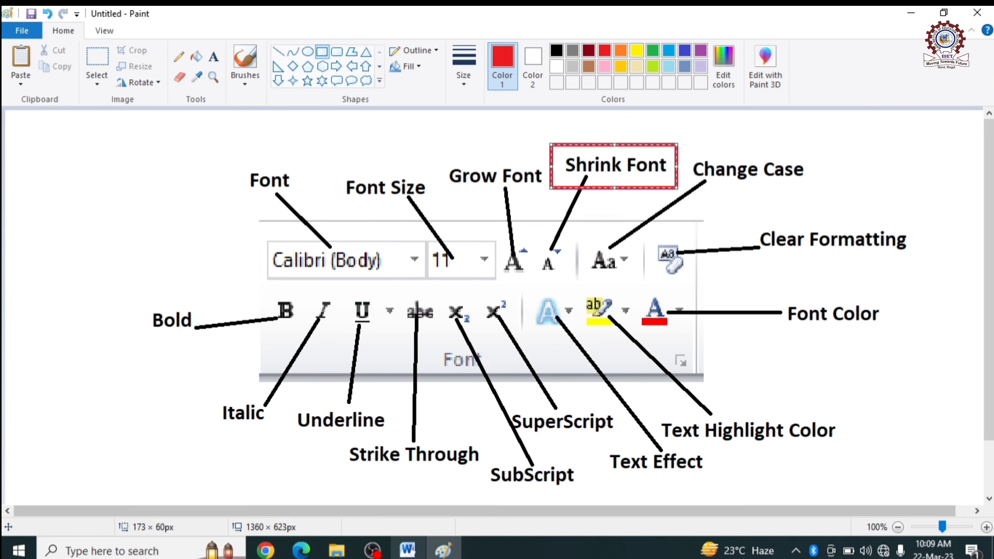
{"action": "left_click", "coordinate": [407, 550]}
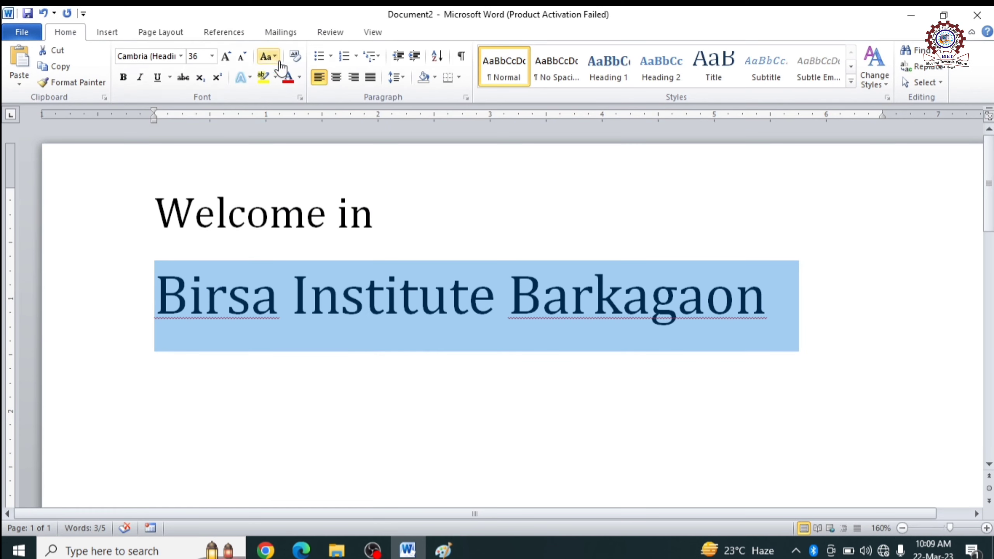
Step: Step 'Birsa Institute Barkagaon' smaller and larger several times with Shrink Font and Grow Font
{"action": "left_click", "coordinate": [244, 59]}
{"action": "left_click", "coordinate": [244, 59]}
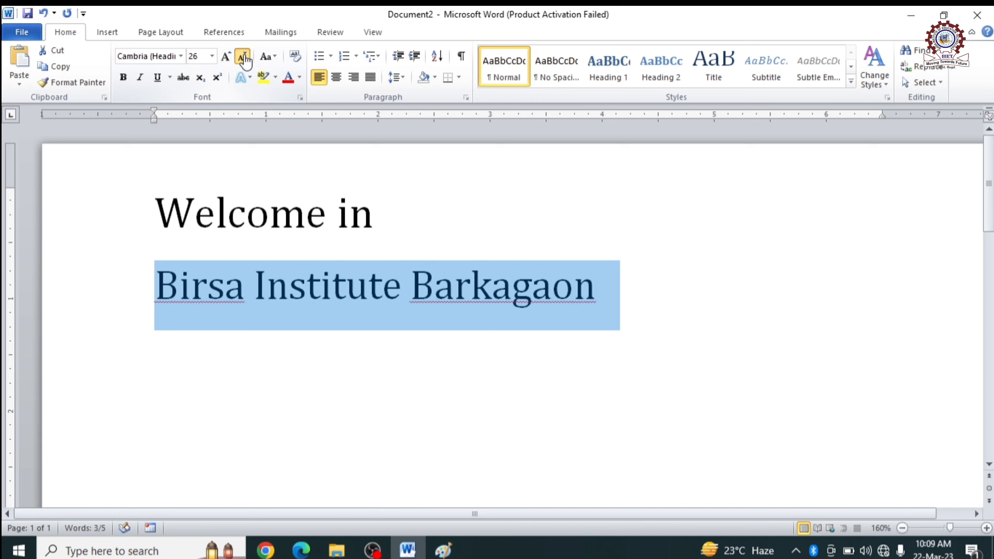
{"action": "left_click", "coordinate": [244, 59]}
{"action": "left_click", "coordinate": [244, 58]}
{"action": "left_click", "coordinate": [244, 59]}
{"action": "left_click", "coordinate": [243, 59]}
{"action": "left_click", "coordinate": [244, 59]}
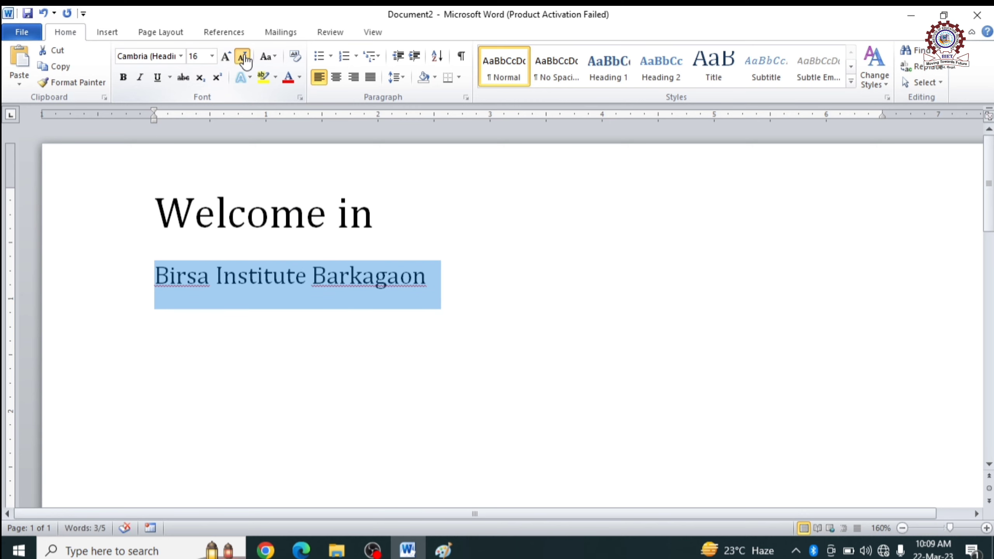
{"action": "left_click", "coordinate": [224, 58]}
{"action": "left_click", "coordinate": [224, 58]}
{"action": "left_click", "coordinate": [224, 58]}
{"action": "left_click", "coordinate": [223, 58]}
{"action": "left_click", "coordinate": [224, 58]}
{"action": "left_click", "coordinate": [224, 58]}
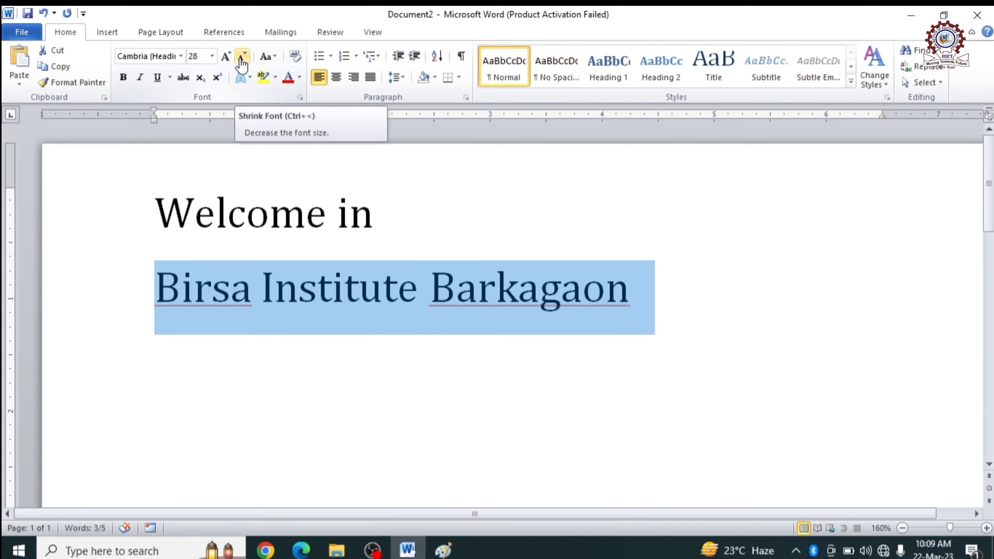
{"action": "left_click", "coordinate": [243, 62]}
{"action": "left_click", "coordinate": [242, 63]}
{"action": "left_click", "coordinate": [242, 63]}
{"action": "left_click", "coordinate": [242, 62]}
{"action": "left_click", "coordinate": [242, 62]}
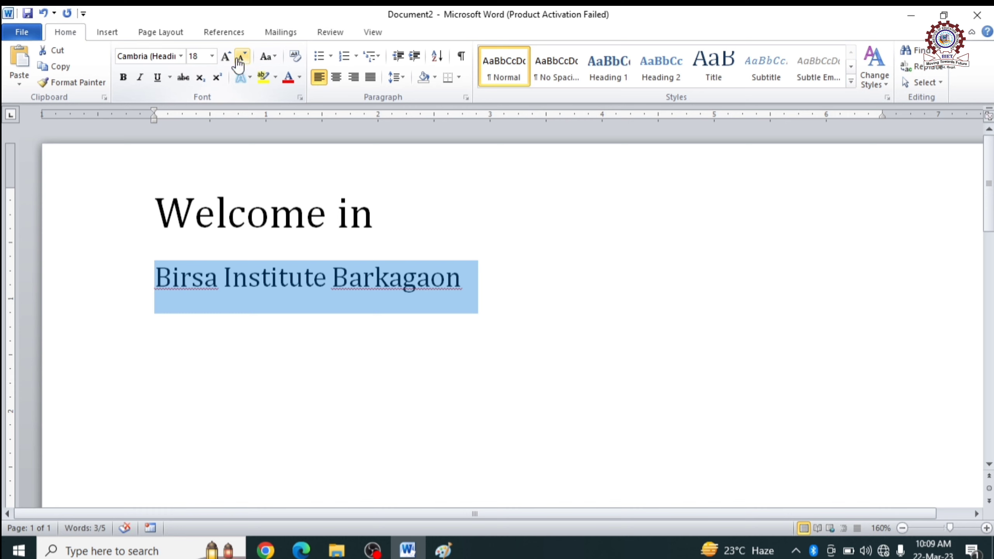
{"action": "left_click", "coordinate": [225, 56]}
{"action": "left_click", "coordinate": [226, 56]}
{"action": "left_click", "coordinate": [226, 56]}
{"action": "left_click", "coordinate": [226, 56]}
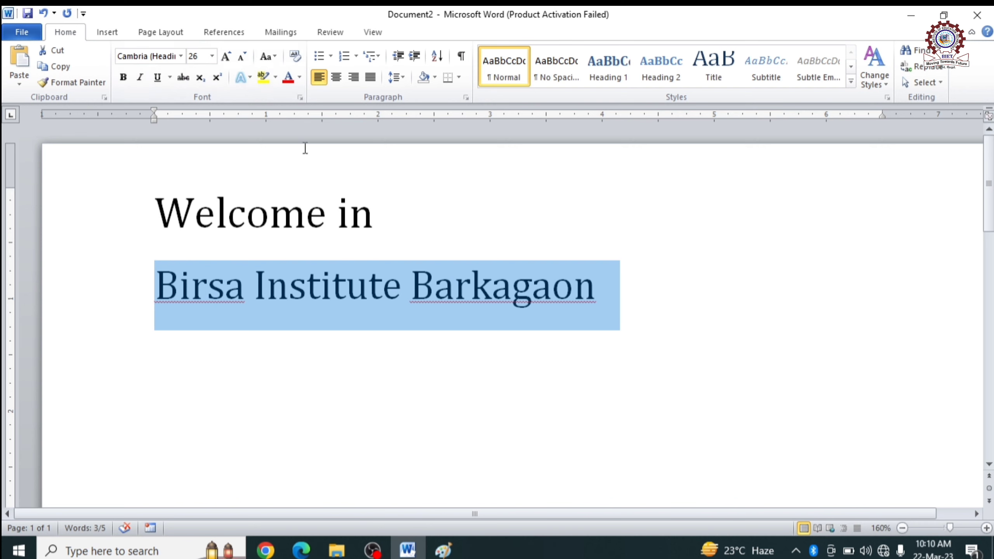
Step: Set the line to 20 pt from the size list, adjust back to 36 pt, then switch to Paint
{"action": "left_click", "coordinate": [212, 56]}
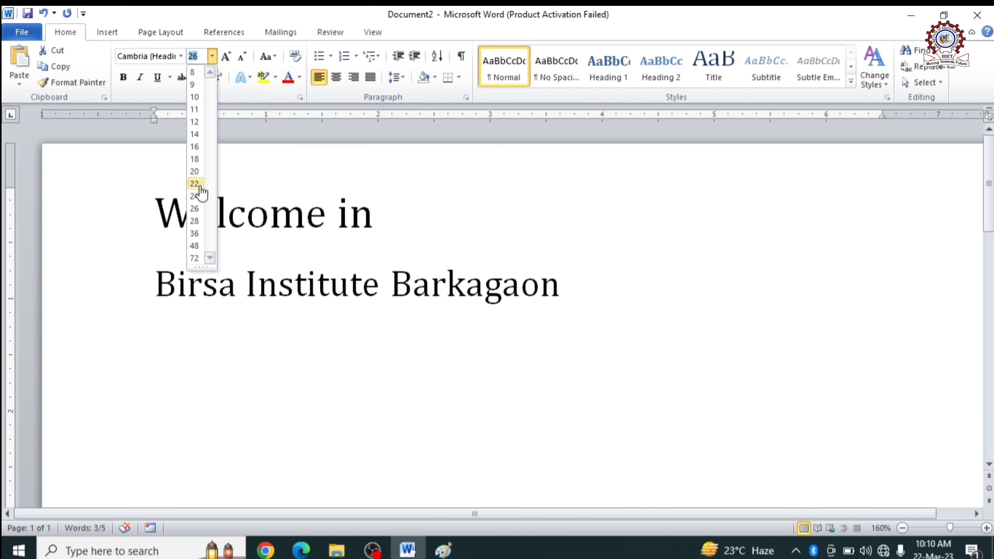
{"action": "left_click", "coordinate": [198, 172]}
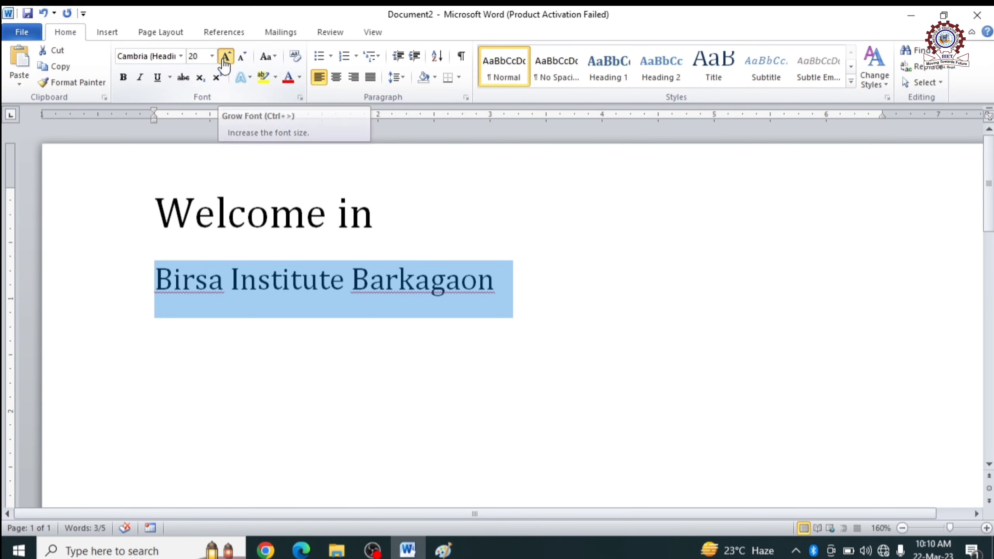
{"action": "left_click", "coordinate": [225, 57]}
{"action": "left_click", "coordinate": [225, 57]}
{"action": "left_click", "coordinate": [226, 57]}
{"action": "left_click", "coordinate": [225, 57]}
{"action": "left_click", "coordinate": [225, 56]}
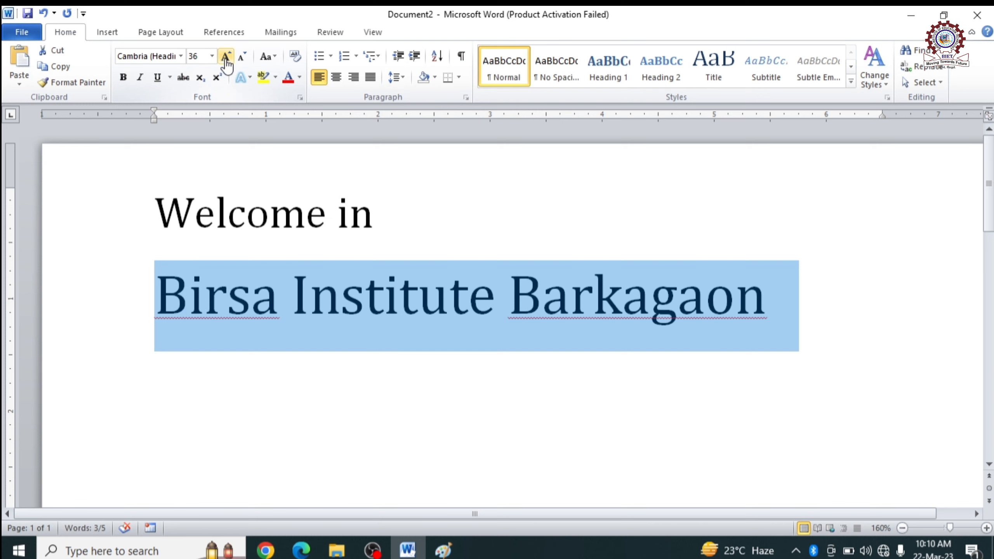
{"action": "left_click", "coordinate": [242, 57]}
{"action": "left_click", "coordinate": [243, 56]}
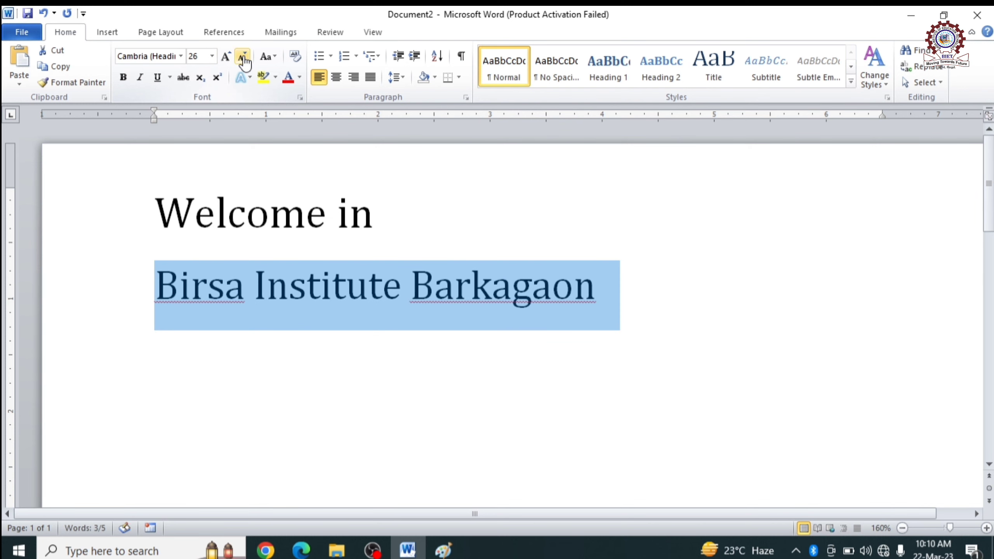
{"action": "left_click", "coordinate": [244, 60]}
{"action": "left_click", "coordinate": [244, 61]}
{"action": "left_click", "coordinate": [244, 60]}
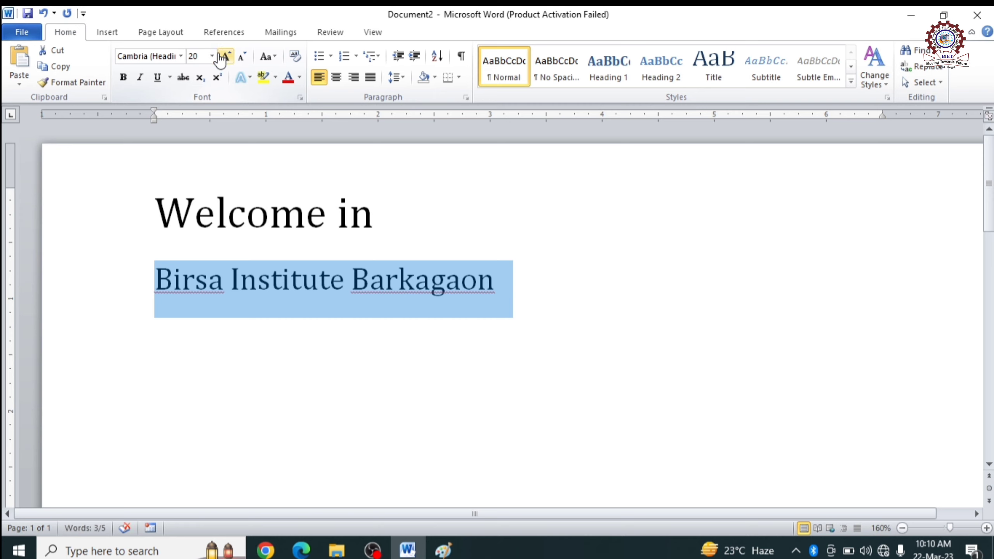
{"action": "left_click", "coordinate": [226, 59]}
{"action": "left_click", "coordinate": [225, 59]}
{"action": "left_click", "coordinate": [226, 58]}
{"action": "left_click", "coordinate": [225, 58]}
{"action": "left_click", "coordinate": [225, 59]}
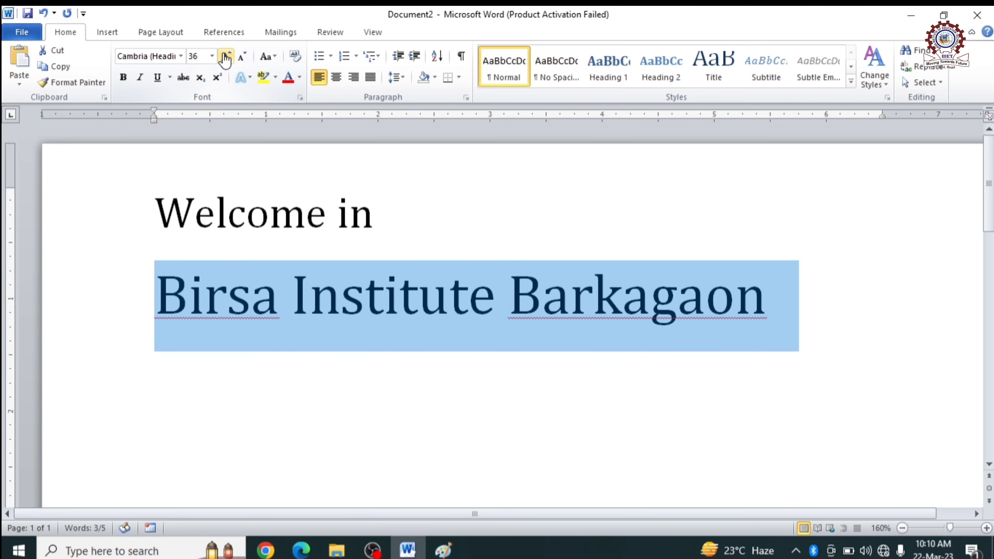
{"action": "left_click", "coordinate": [443, 550]}
Step: Drag Paint's red box from Shrink Font onto the Change Case label, then return to Document2 in Word
{"action": "left_click_drag", "start_coordinate": [653, 189], "coordinate": [787, 189]}
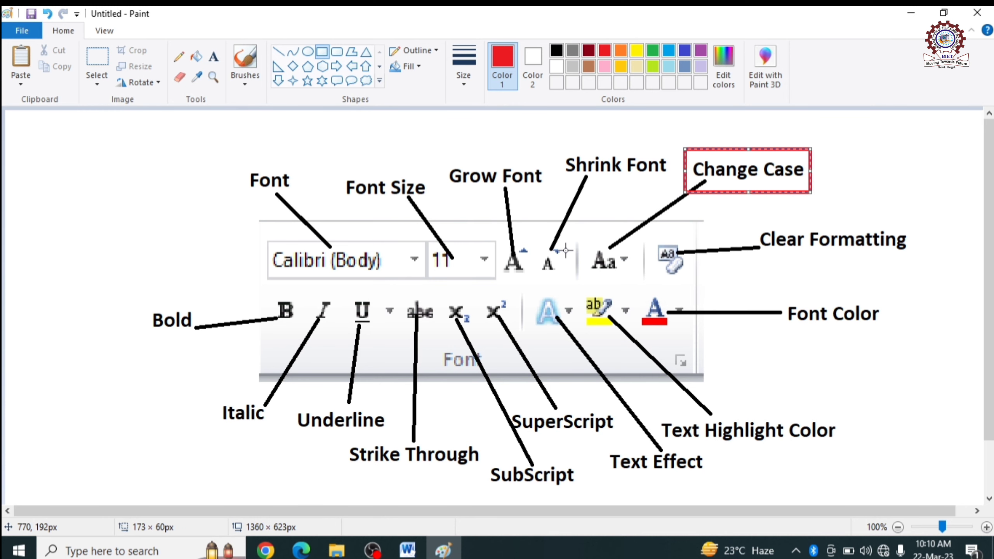
{"action": "left_click", "coordinate": [406, 550]}
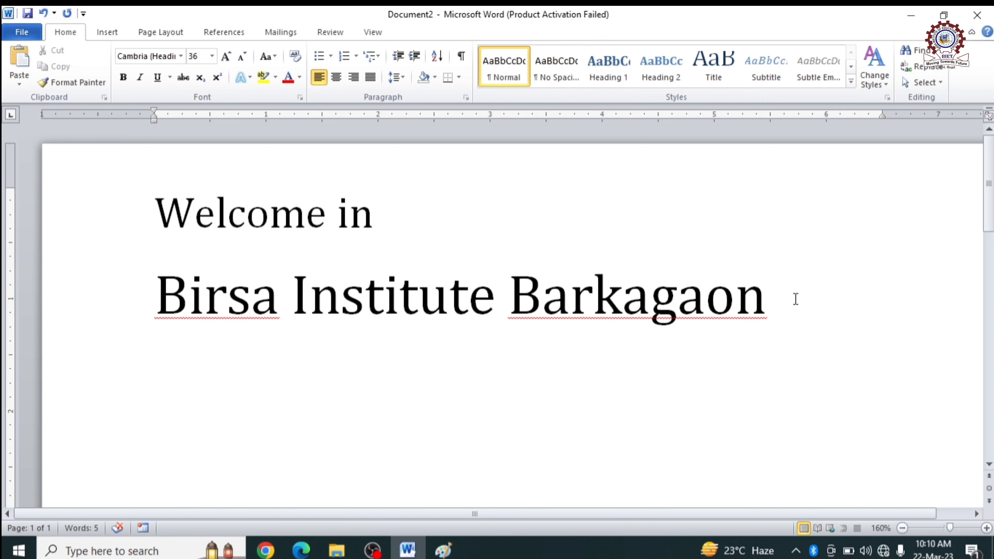
Step: Select the 'Birsa Institute Barkagaon' line and show the Change Case options
{"action": "left_click_drag", "start_coordinate": [791, 298], "coordinate": [141, 273]}
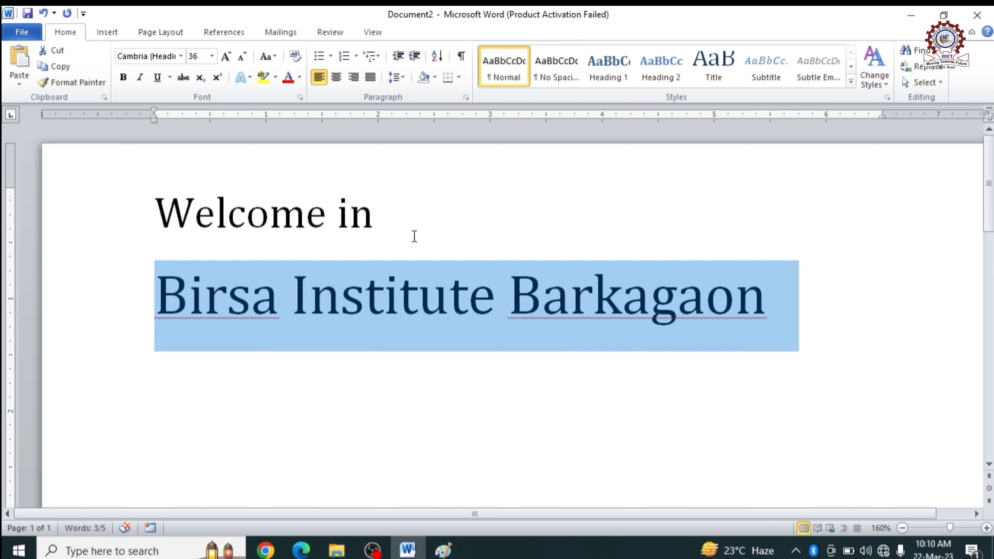
{"action": "left_click", "coordinate": [278, 66]}
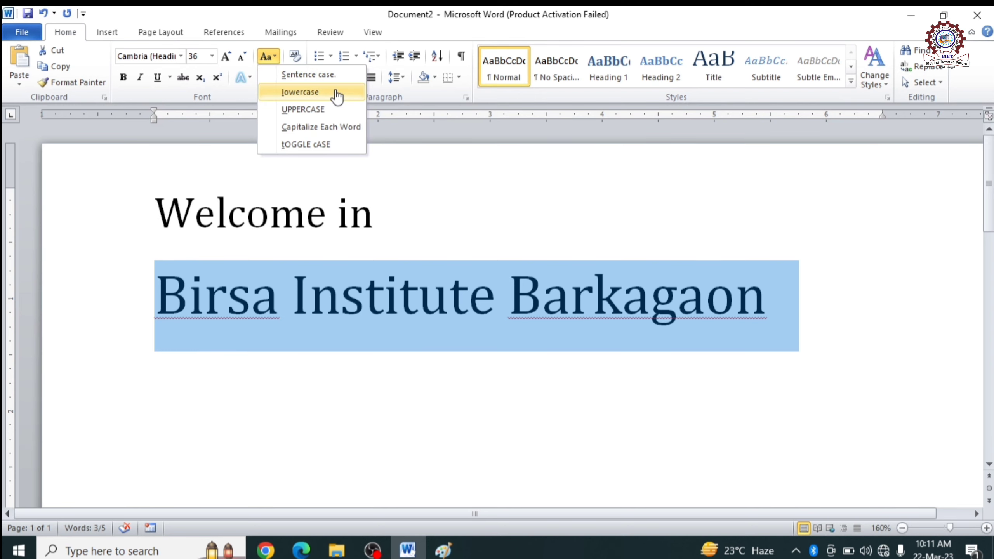
Step: Try lowercase, then set UPPERCASE and widen the right indent so the line fits
{"action": "left_click", "coordinate": [337, 94]}
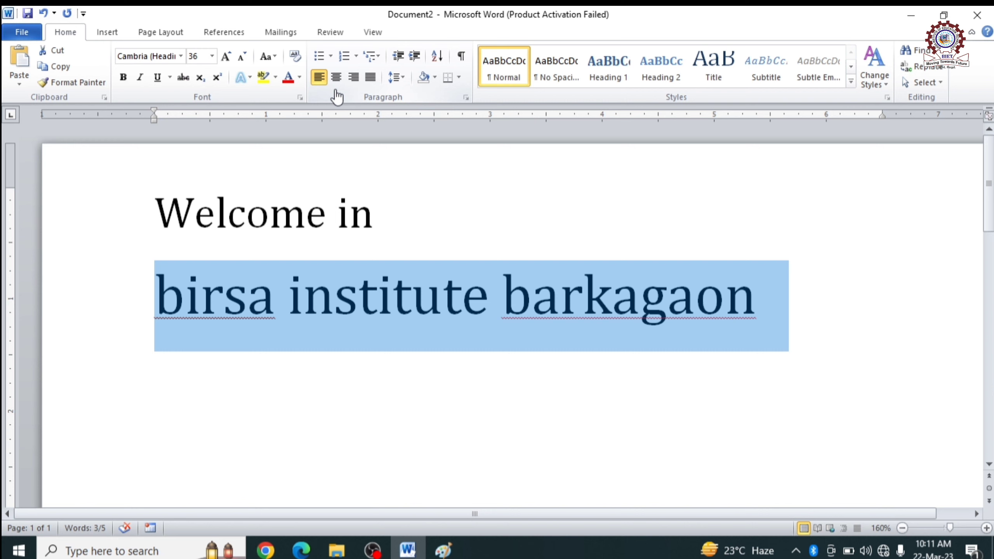
{"action": "left_click", "coordinate": [267, 56]}
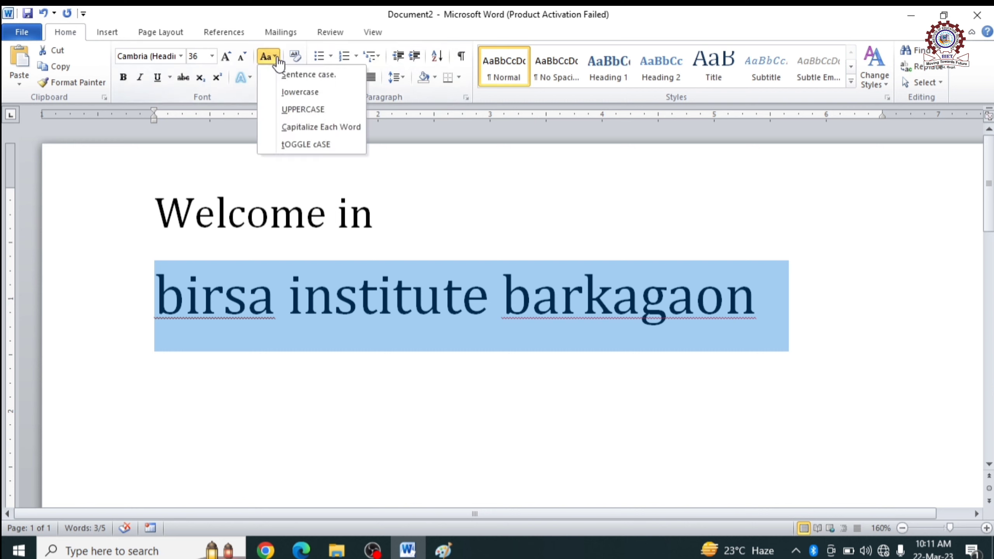
{"action": "left_click", "coordinate": [291, 117]}
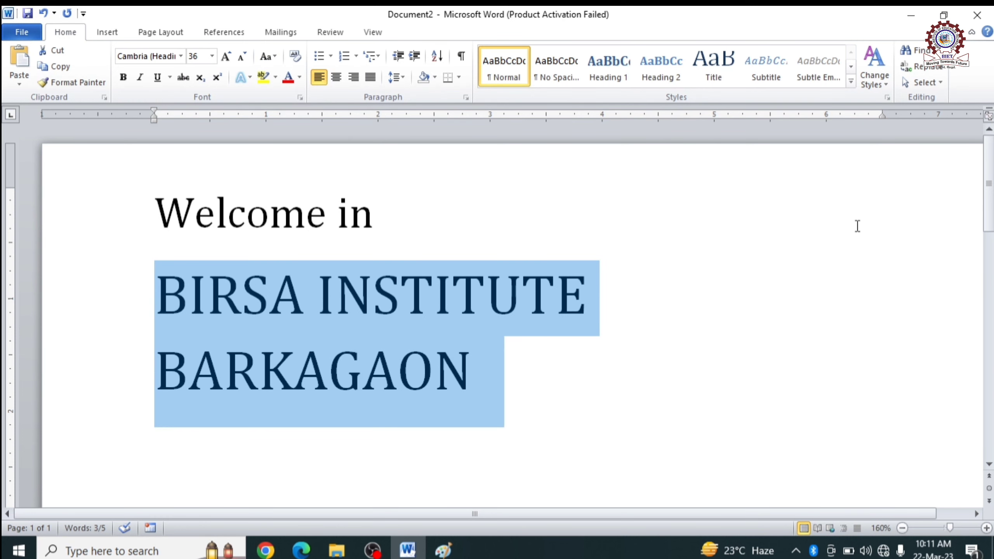
{"action": "left_click_drag", "start_coordinate": [882, 115], "coordinate": [931, 114]}
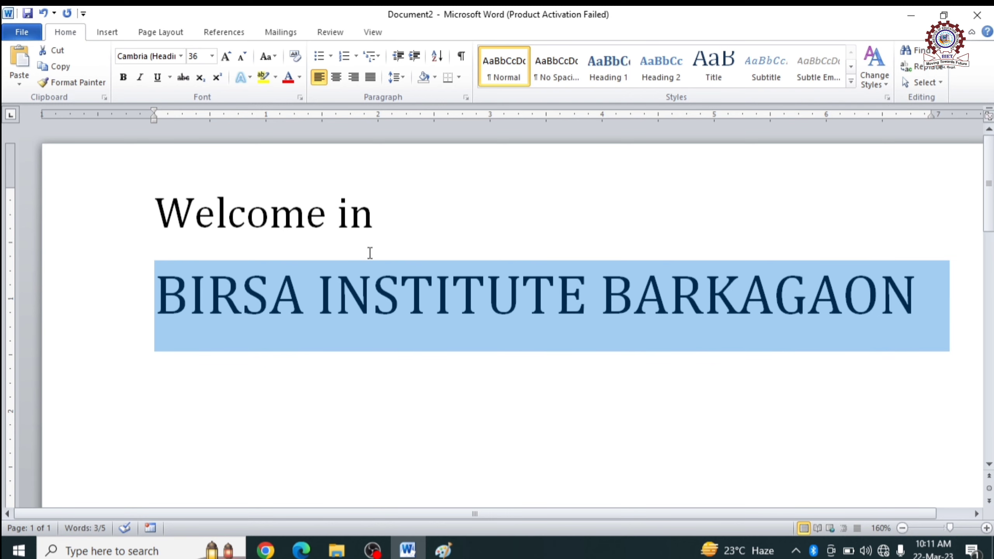
{"action": "left_click", "coordinate": [269, 62]}
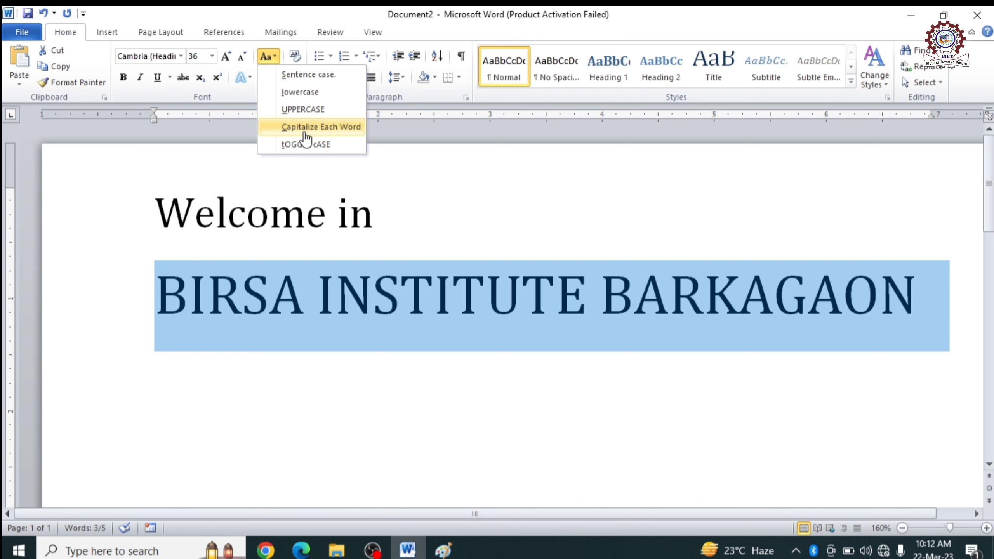
Step: Try Capitalize Each Word and tOGGLE cASE on the line, then restore UPPERCASE
{"action": "left_click", "coordinate": [306, 129]}
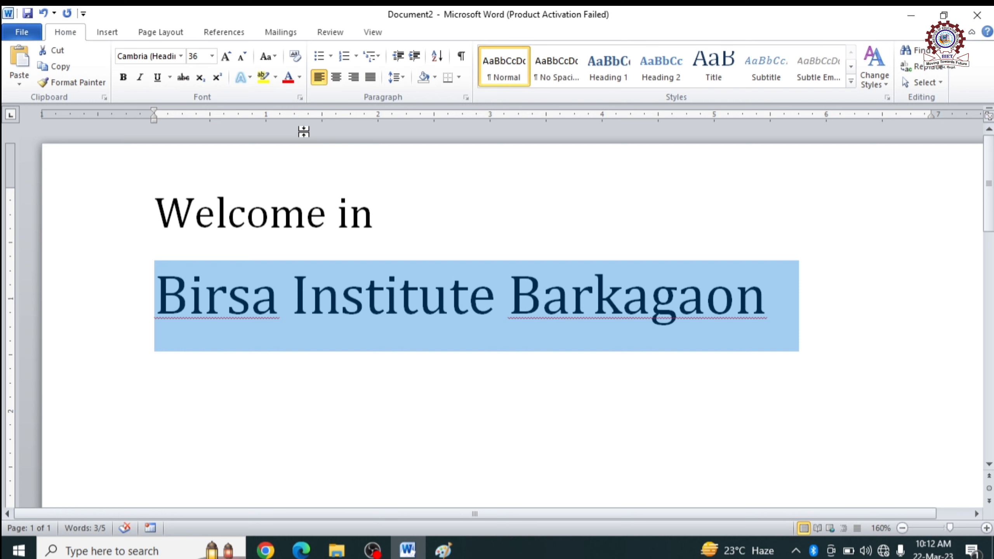
{"action": "left_click", "coordinate": [267, 56]}
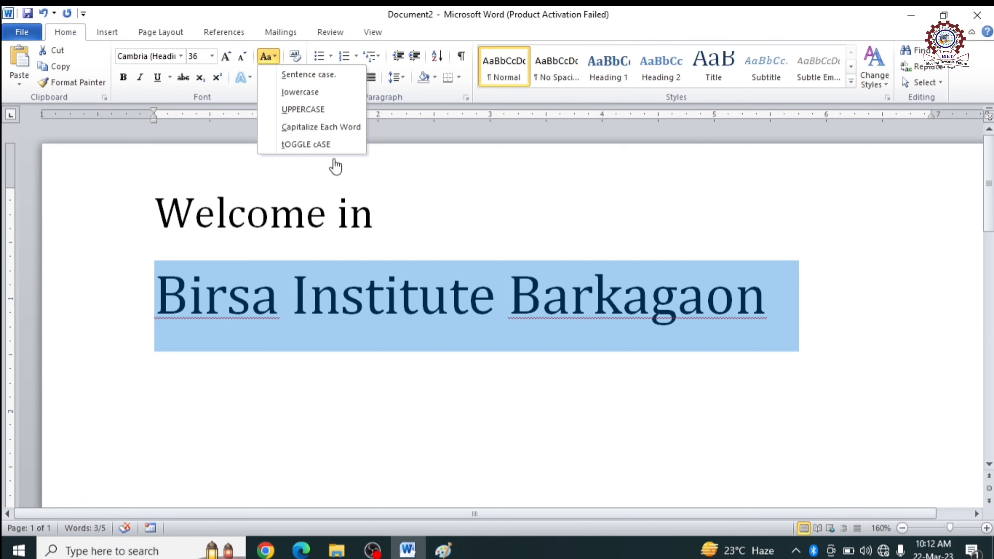
{"action": "left_click", "coordinate": [333, 145]}
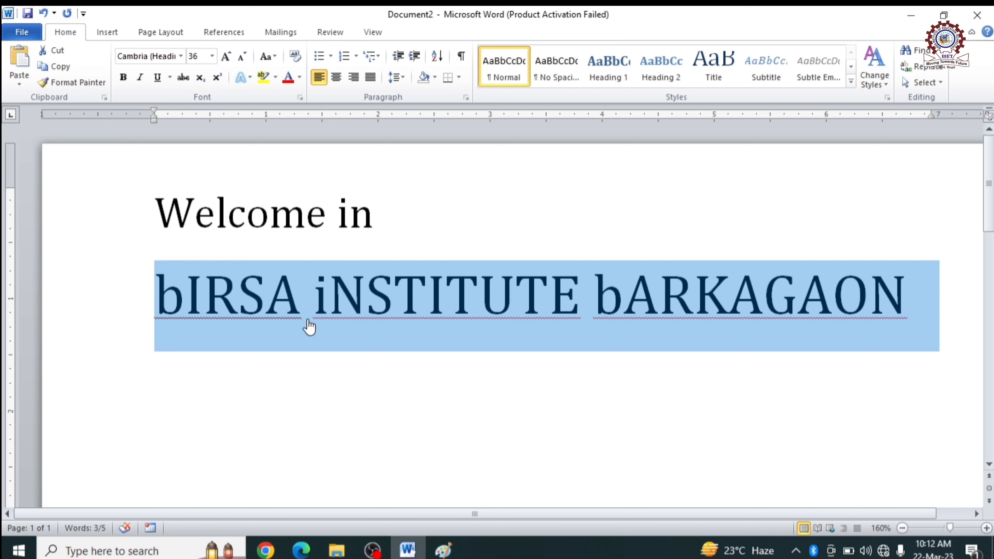
{"action": "left_click", "coordinate": [277, 60]}
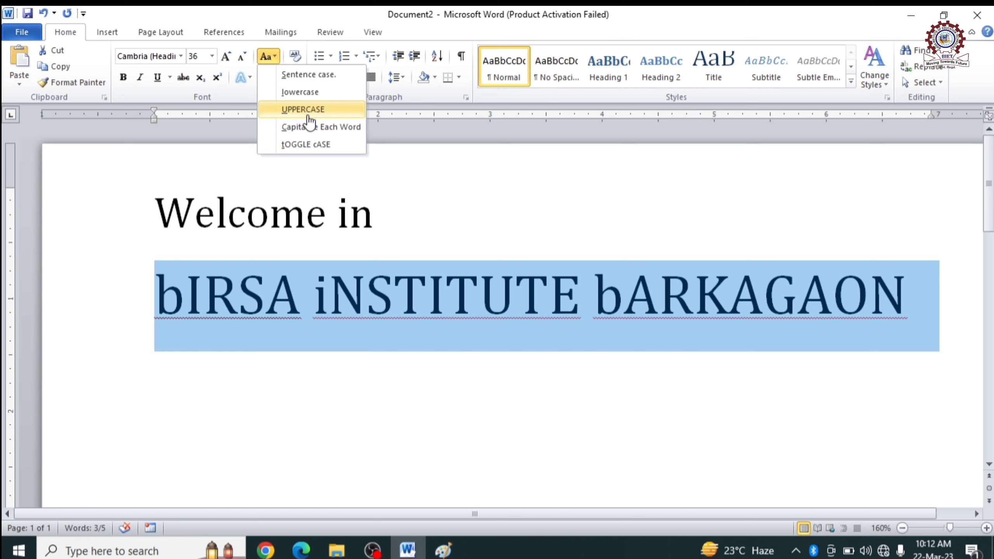
{"action": "left_click", "coordinate": [308, 113]}
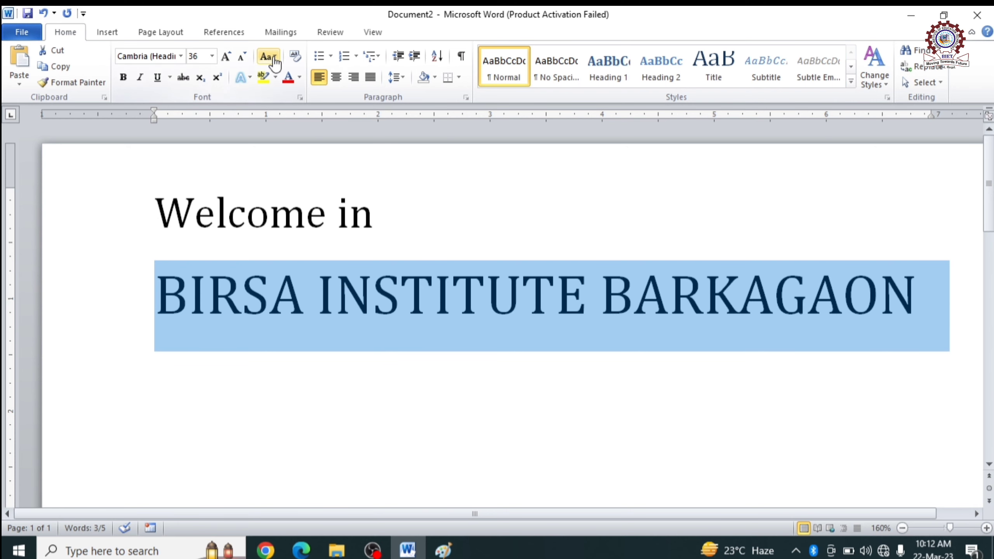
Step: In Paint, replace the Change Case highlight with a red box around Clear Formatting
{"action": "left_click", "coordinate": [444, 549]}
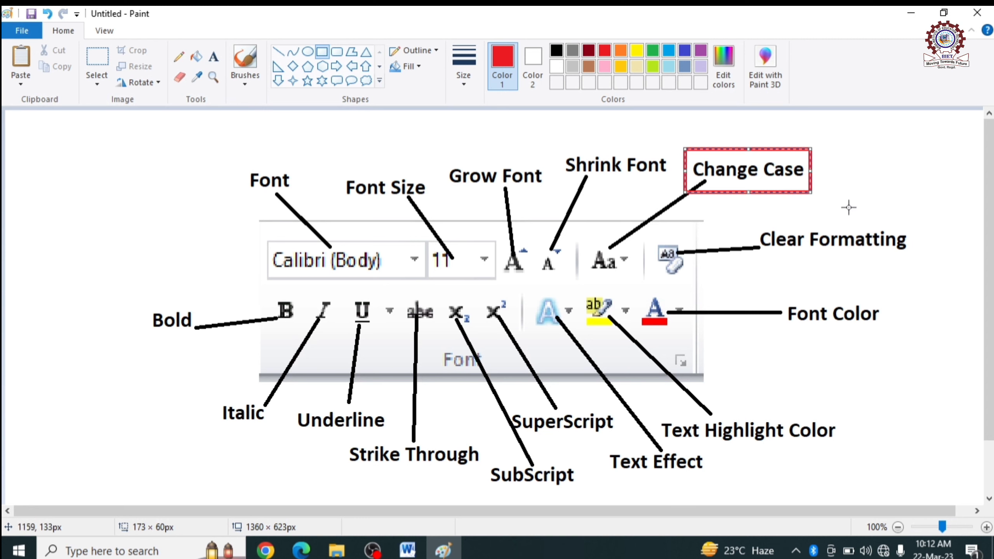
{"action": "left_click_drag", "start_coordinate": [810, 171], "coordinate": [893, 168]}
{"action": "mouse_move", "coordinate": [835, 192]}
{"action": "left_mouse_down"}
{"action": "mouse_move", "coordinate": [841, 250]}
{"action": "mouse_move", "coordinate": [841, 211]}
{"action": "left_mouse_up"}
{"action": "key", "text": "ctrl+z"}
{"action": "key", "text": "ctrl+z"}
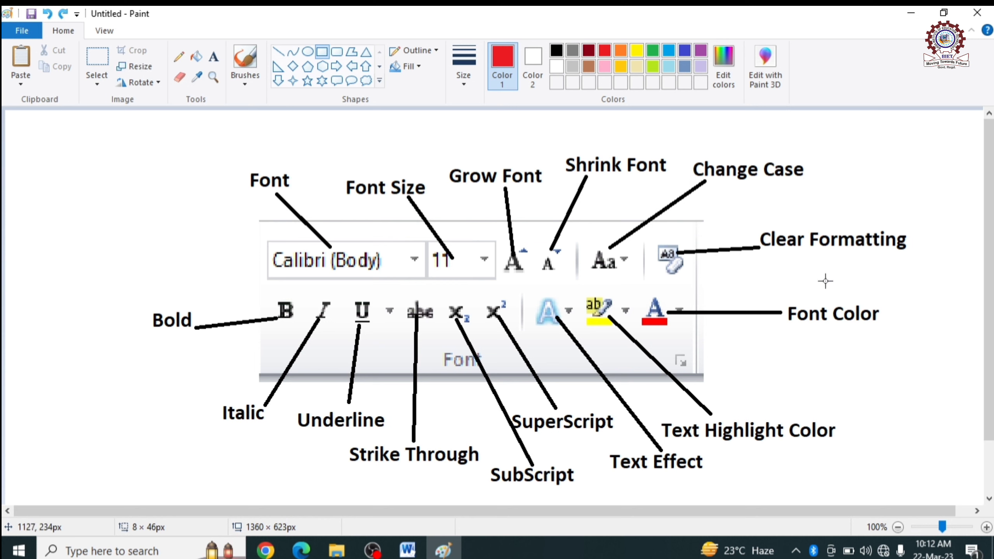
{"action": "left_click_drag", "start_coordinate": [743, 217], "coordinate": [939, 258]}
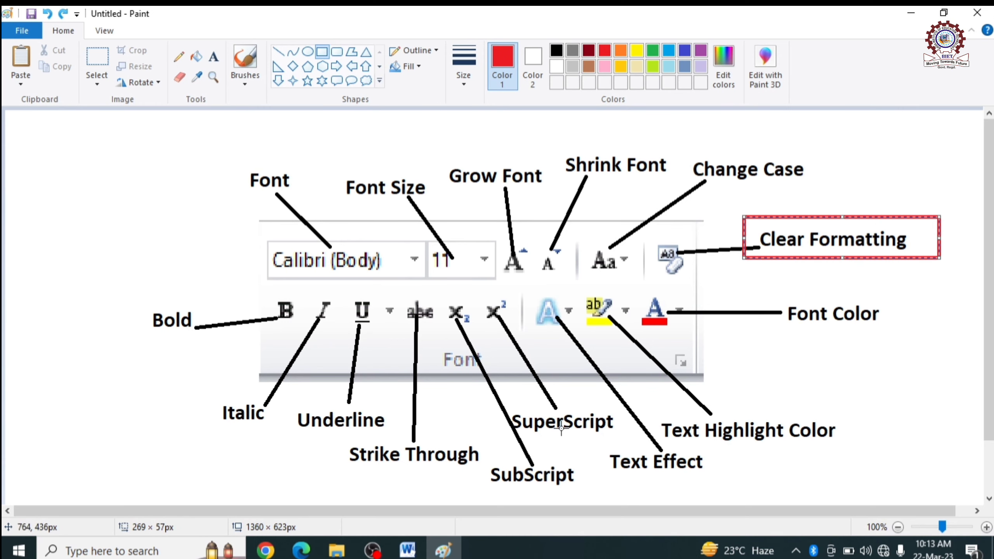
{"action": "left_click", "coordinate": [407, 550]}
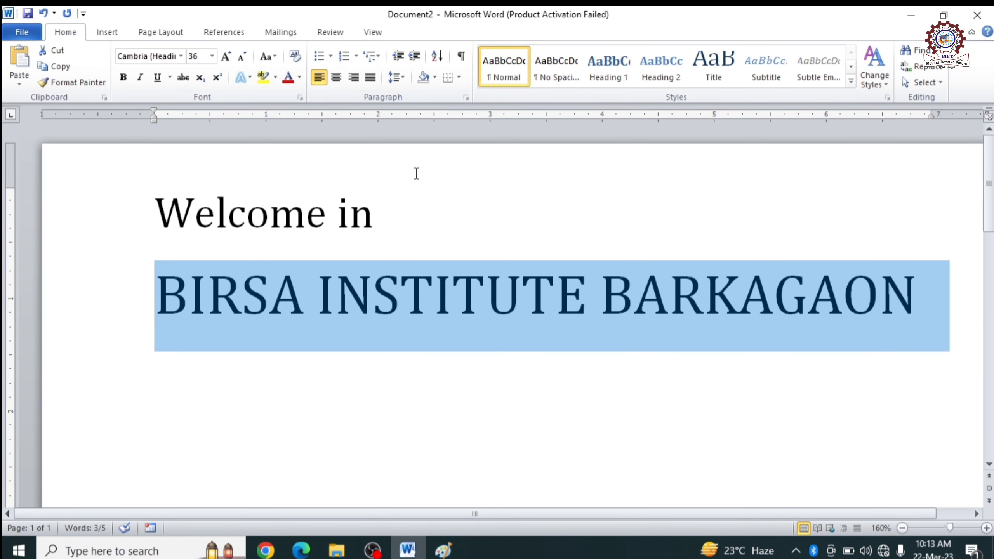
Step: Reselect 'BIRSA INSTITUTE BARKAGAON' and reset it to plain Calibri (Body) 11 pt
{"action": "left_click", "coordinate": [172, 298]}
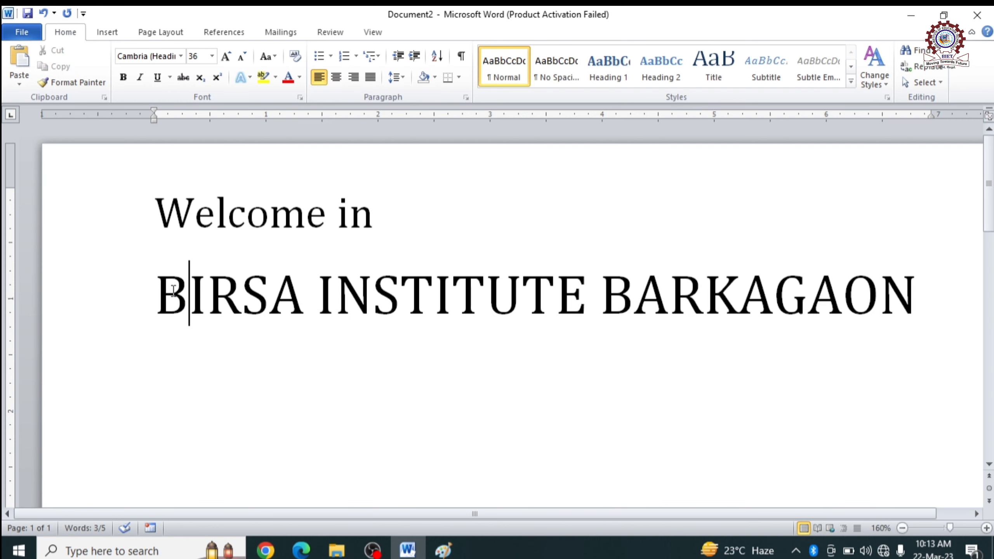
{"action": "left_click_drag", "start_coordinate": [159, 294], "coordinate": [752, 267]}
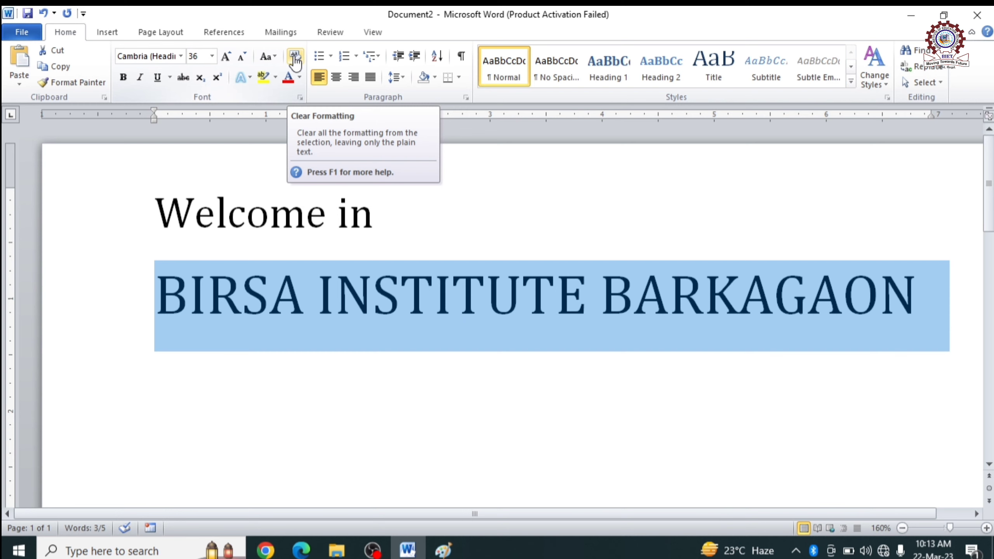
{"action": "left_click", "coordinate": [295, 58]}
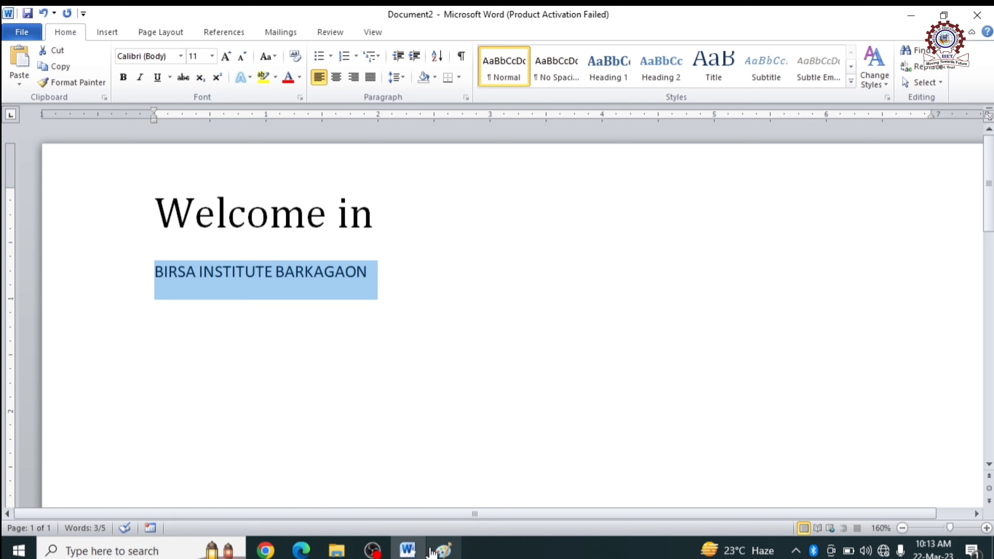
{"action": "left_click", "coordinate": [443, 550]}
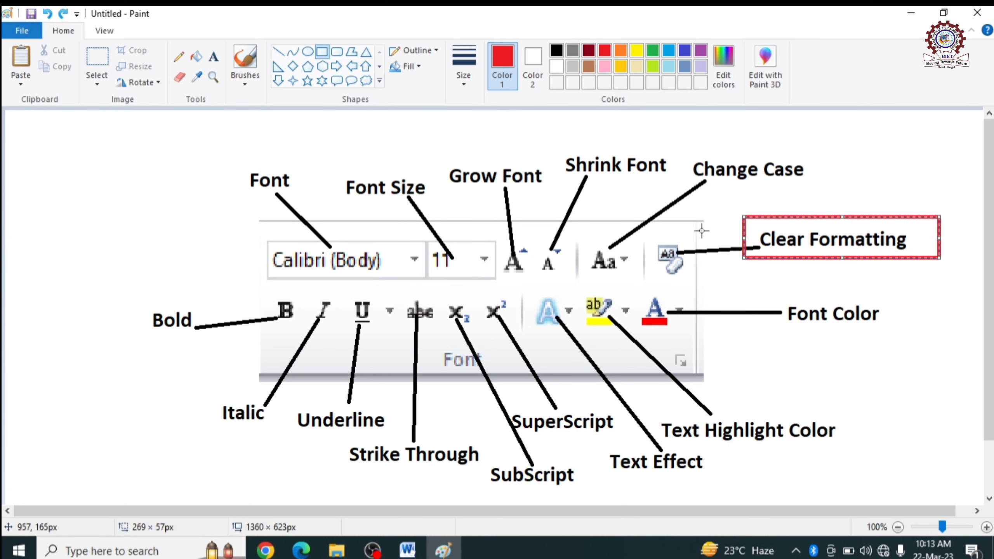
Step: Outline the Bold label in red on the Paint diagram, then return to Word
{"action": "left_click_drag", "start_coordinate": [126, 290], "coordinate": [297, 338]}
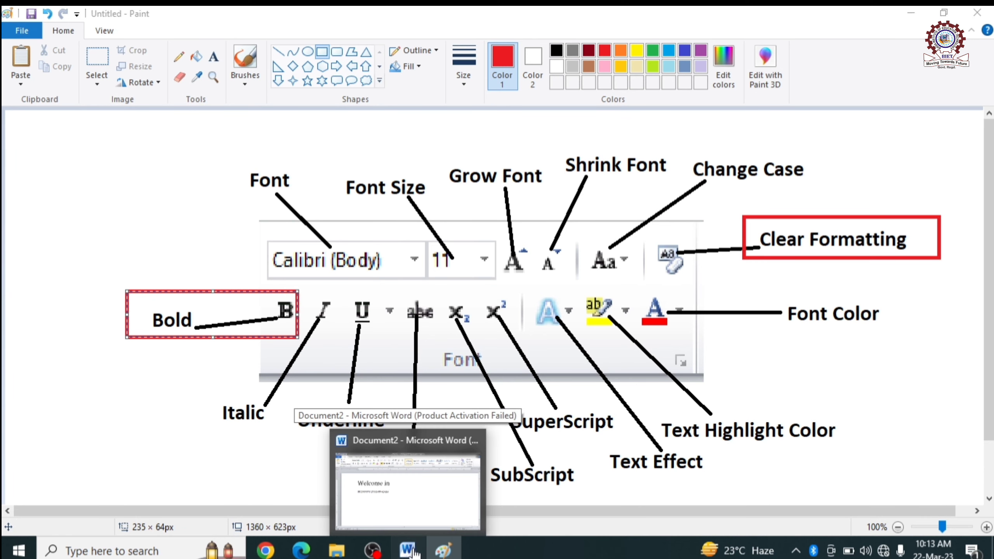
{"action": "left_click", "coordinate": [408, 548]}
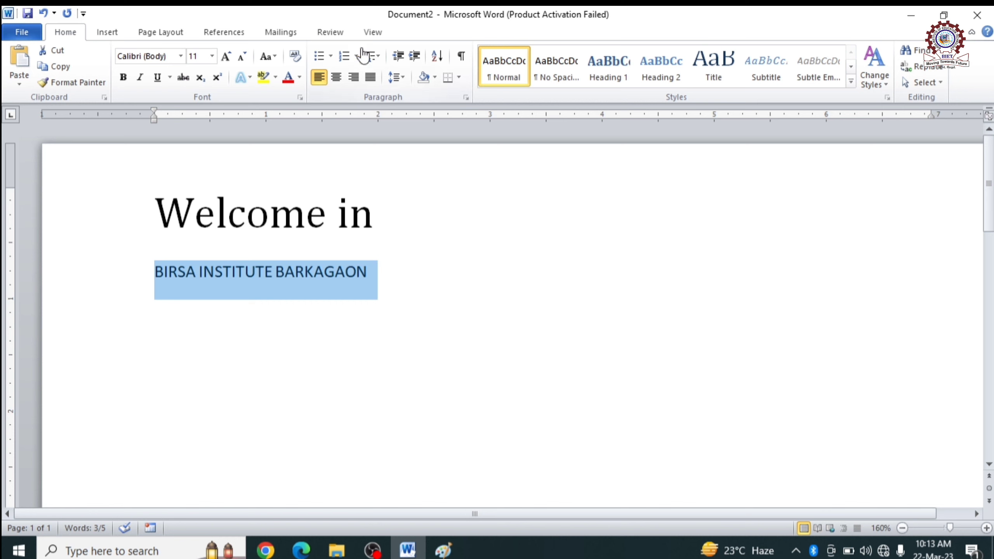
Step: Bold the line, grow its font step by step to 24 pt, then shrink it back
{"action": "left_click", "coordinate": [123, 78]}
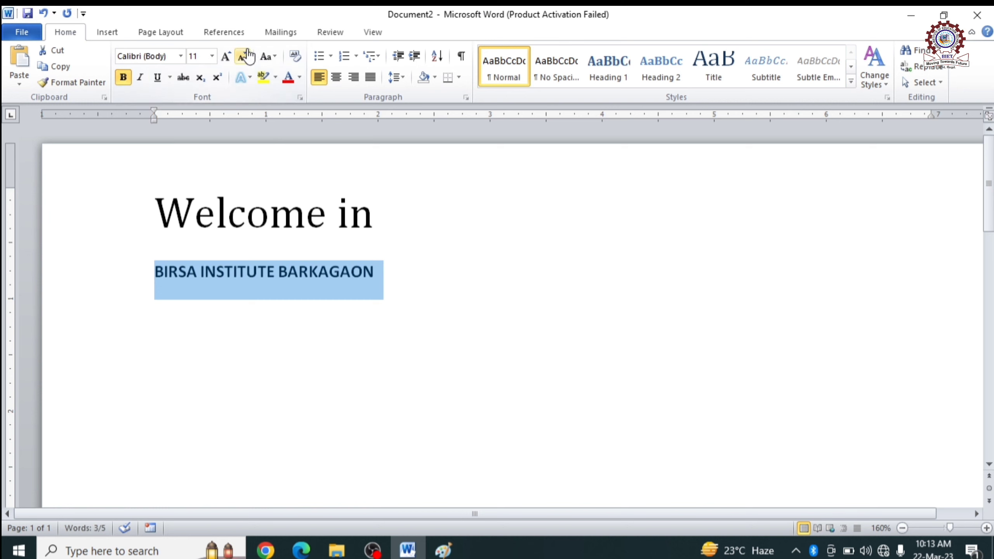
{"action": "left_click", "coordinate": [226, 57]}
{"action": "left_click", "coordinate": [226, 56]}
{"action": "left_click", "coordinate": [226, 57]}
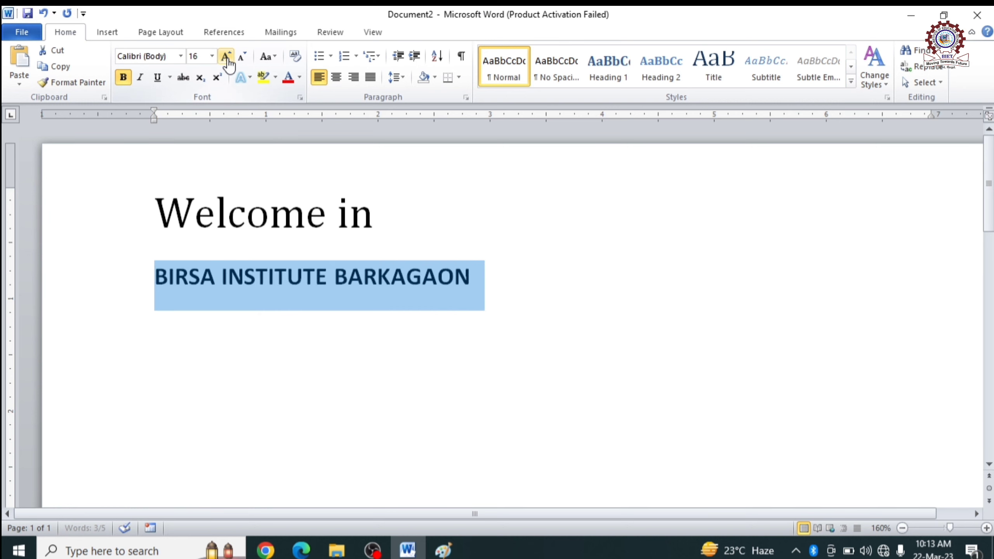
{"action": "left_click", "coordinate": [225, 57]}
{"action": "left_click", "coordinate": [226, 57]}
{"action": "left_click", "coordinate": [226, 56]}
{"action": "left_click", "coordinate": [226, 57]}
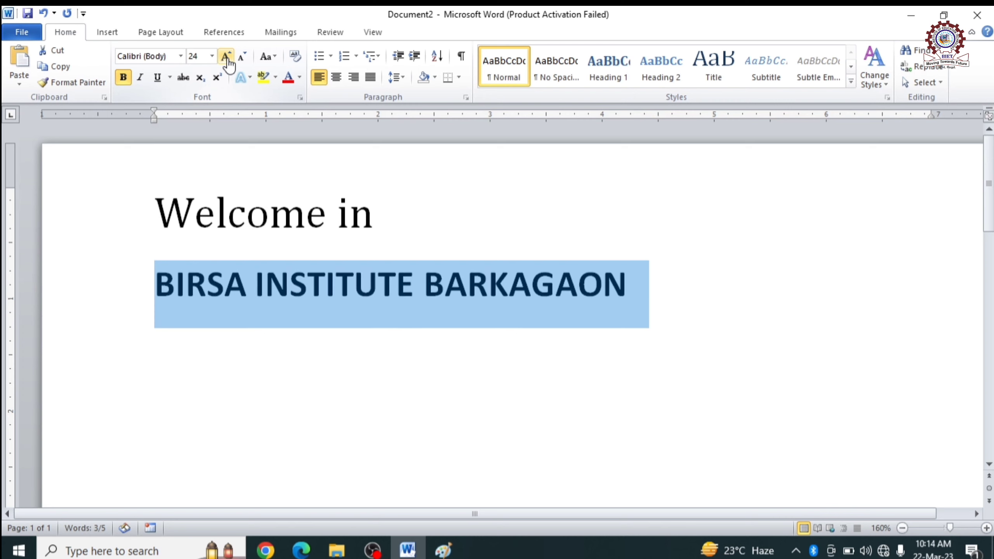
{"action": "left_click", "coordinate": [246, 58]}
{"action": "left_click", "coordinate": [245, 58]}
{"action": "left_click", "coordinate": [245, 59]}
{"action": "left_click", "coordinate": [245, 58]}
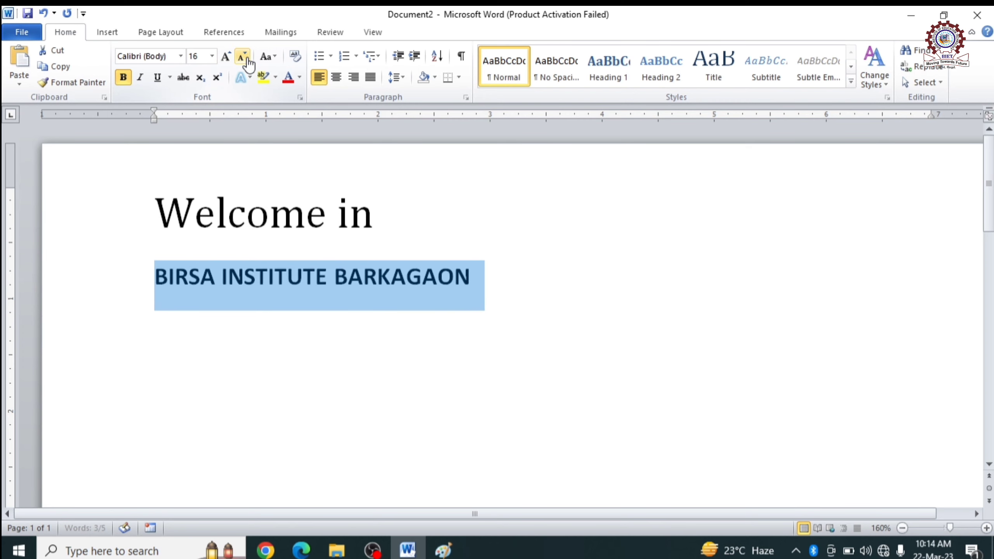
{"action": "left_click", "coordinate": [246, 58]}
{"action": "left_click", "coordinate": [245, 59]}
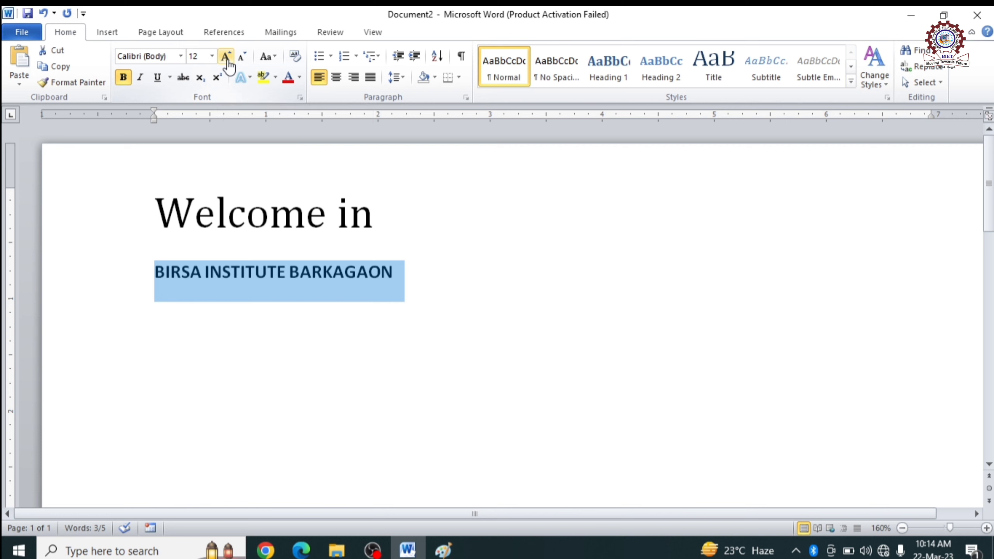
Step: Readjust the line size with Grow Font and undo, settling at 20 pt
{"action": "left_click", "coordinate": [226, 56]}
{"action": "left_click", "coordinate": [226, 56]}
{"action": "left_click", "coordinate": [226, 56]}
{"action": "left_click", "coordinate": [226, 57]}
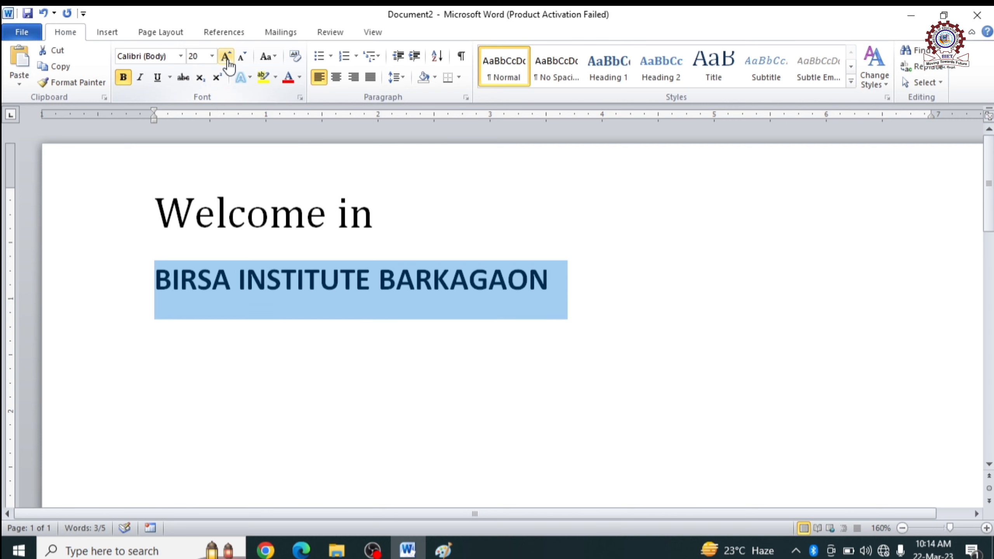
{"action": "left_click", "coordinate": [226, 57]}
{"action": "left_click", "coordinate": [226, 57]}
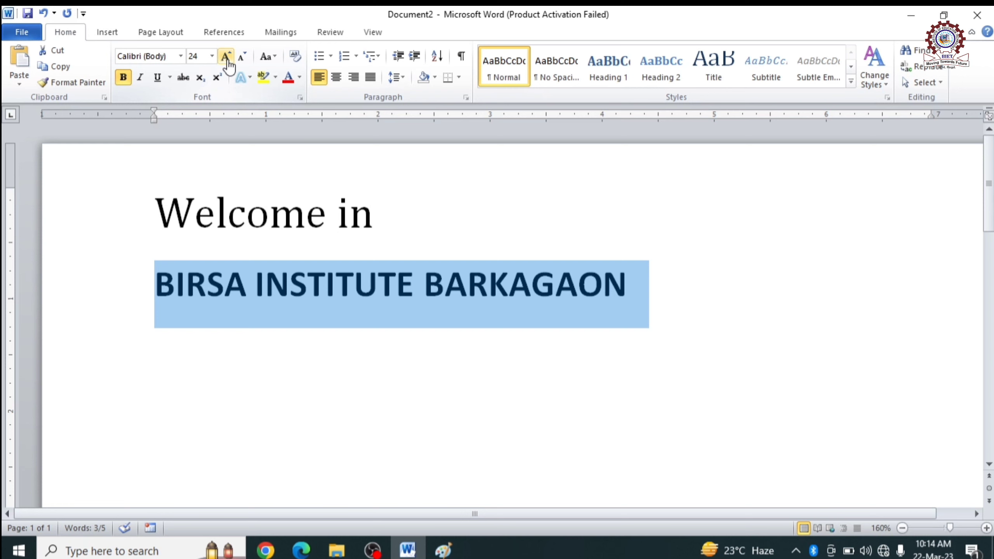
{"action": "key", "text": "ctrl+z"}
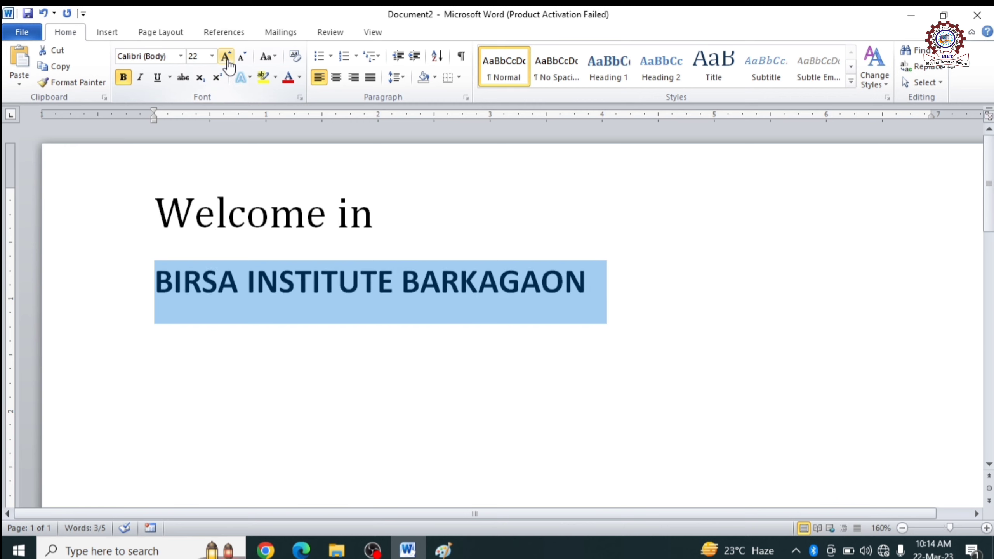
{"action": "key", "text": "ctrl+z"}
{"action": "key", "text": "ctrl+z"}
{"action": "key", "text": "ctrl+z"}
{"action": "key", "text": "ctrl+z"}
{"action": "left_click", "coordinate": [225, 57]}
{"action": "left_click", "coordinate": [226, 57]}
{"action": "left_click", "coordinate": [226, 57]}
{"action": "left_click", "coordinate": [226, 56]}
{"action": "key", "text": "ctrl+z"}
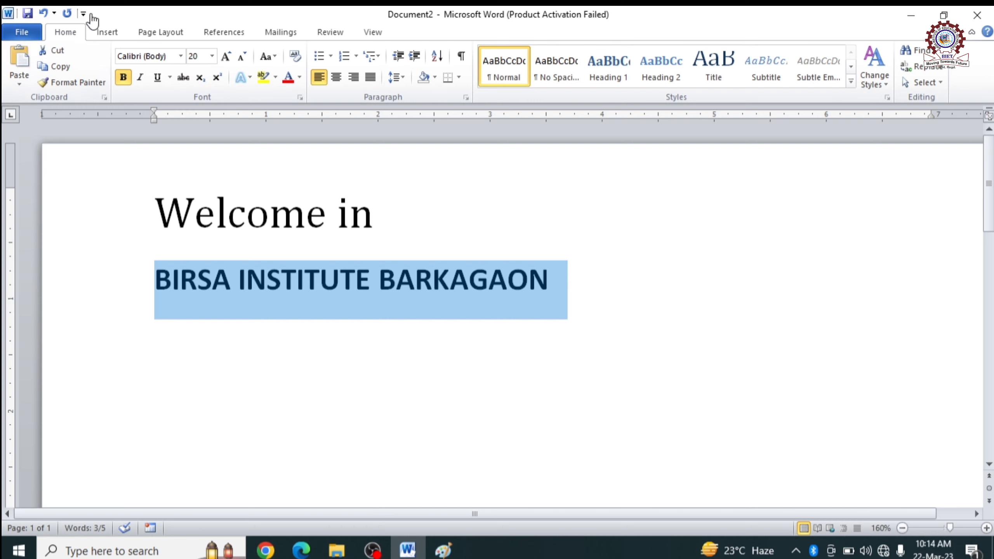
Step: Apply Cambria (Headings) to the line and grow it from 20 to 24 pt with Ctrl+Shift+>
{"action": "left_click", "coordinate": [180, 56]}
{"action": "left_click", "coordinate": [172, 98]}
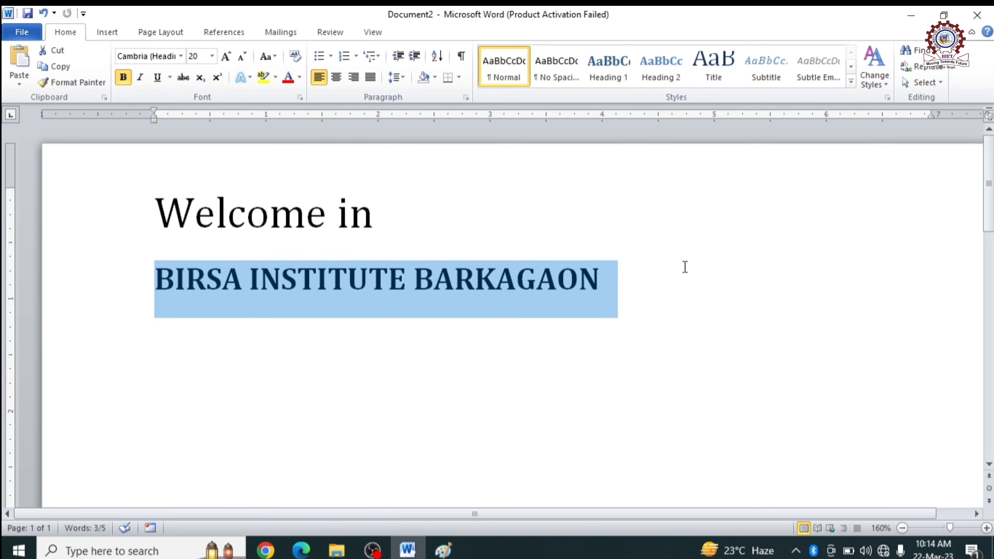
{"action": "key", "text": "ctrl+shift+period"}
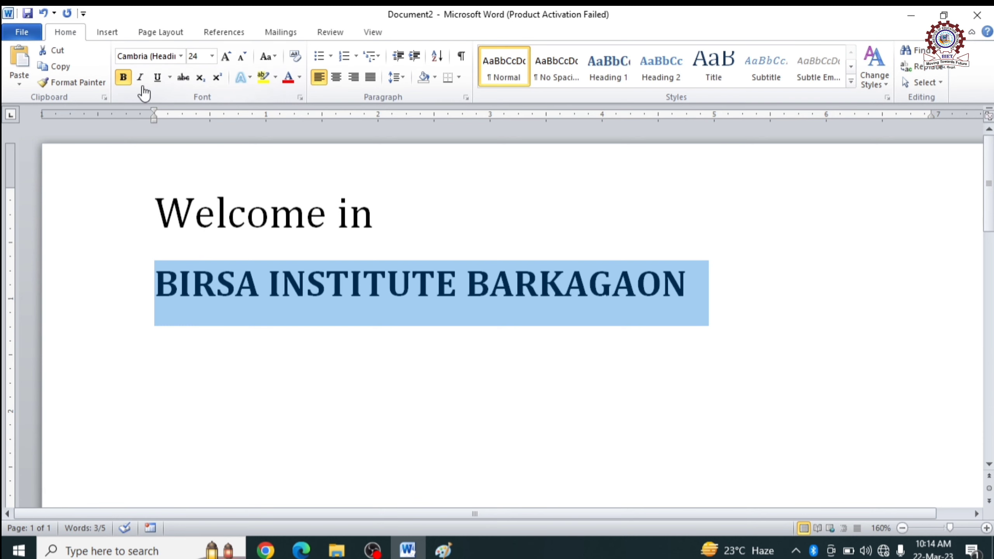
Step: Move Paint's red box from the Bold label down onto the Italic label
{"action": "left_click", "coordinate": [445, 550]}
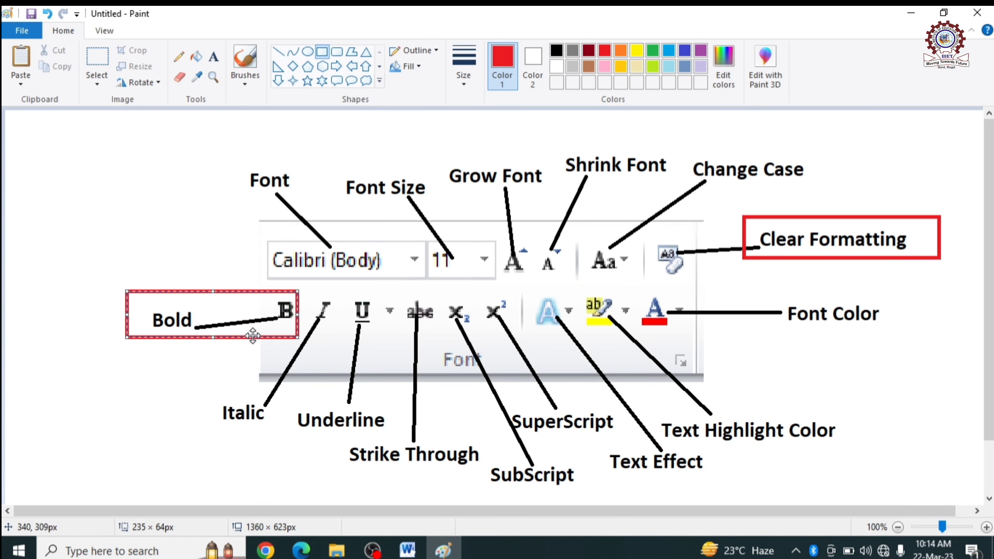
{"action": "left_click_drag", "start_coordinate": [254, 329], "coordinate": [251, 423]}
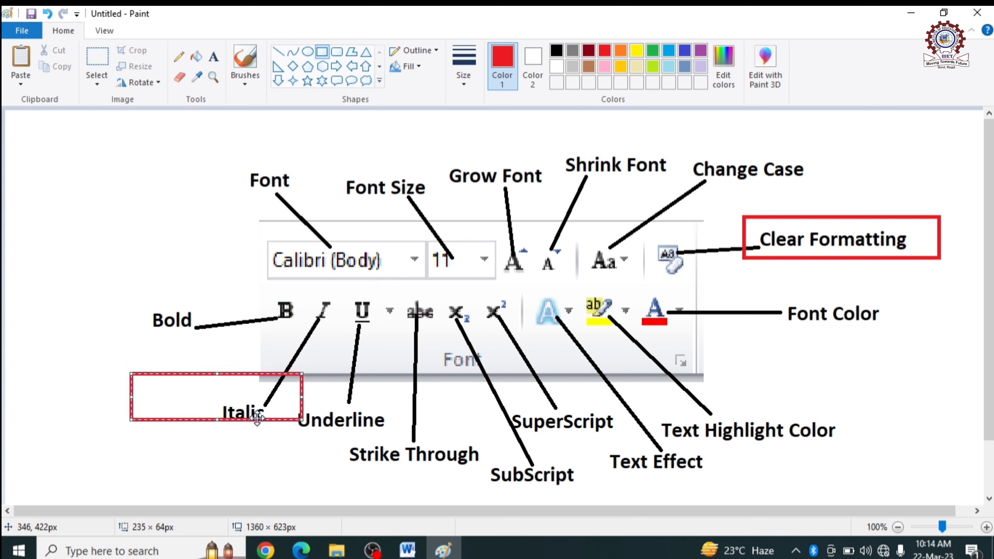
{"action": "left_click", "coordinate": [252, 454]}
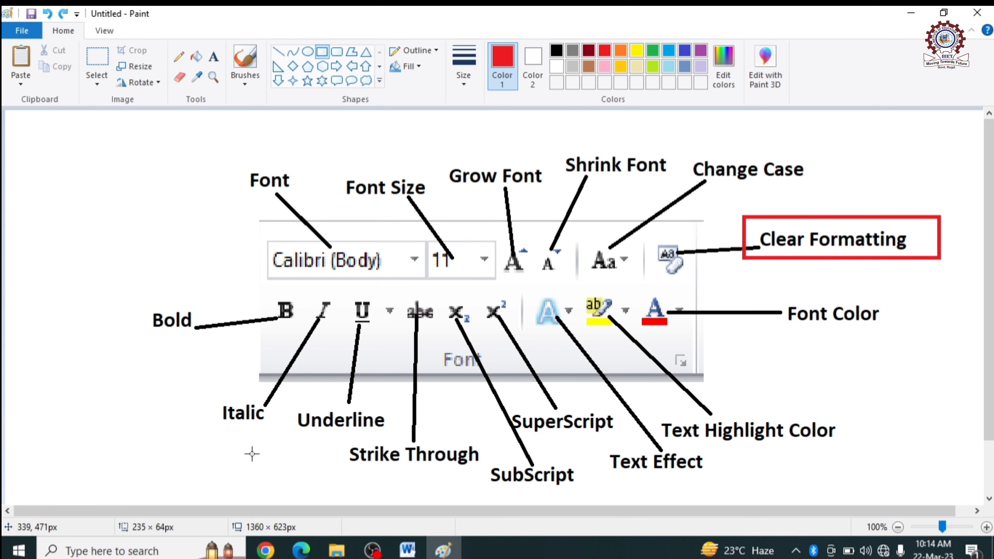
{"action": "left_click_drag", "start_coordinate": [192, 386], "coordinate": [285, 436]}
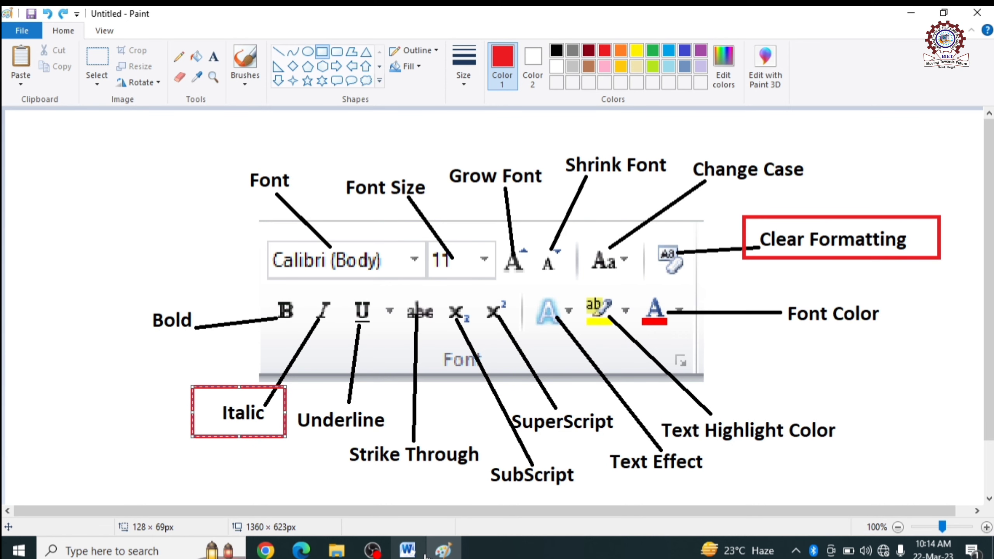
{"action": "left_click", "coordinate": [407, 550]}
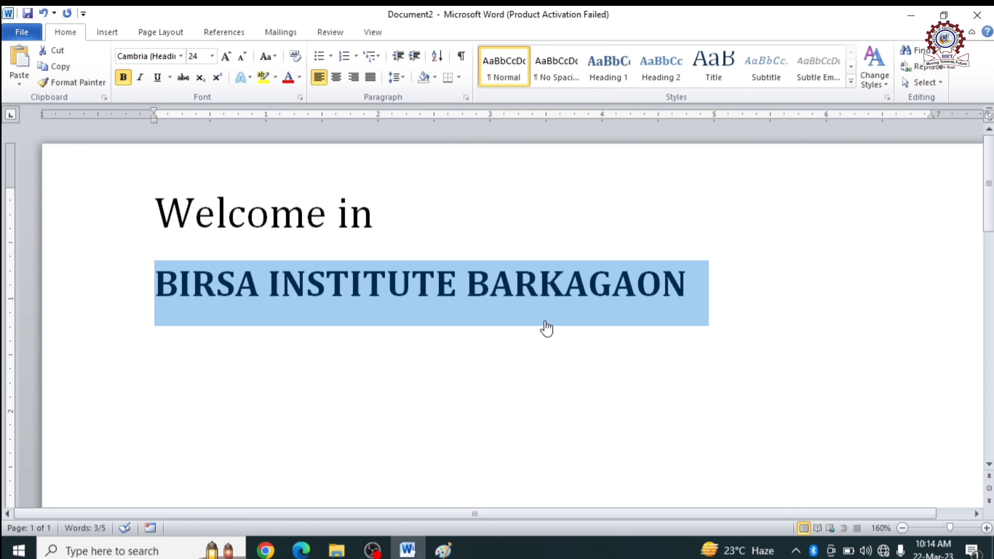
{"action": "left_click", "coordinate": [686, 285]}
{"action": "left_click_drag", "start_coordinate": [694, 286], "coordinate": [207, 306]}
{"action": "left_click", "coordinate": [141, 78]}
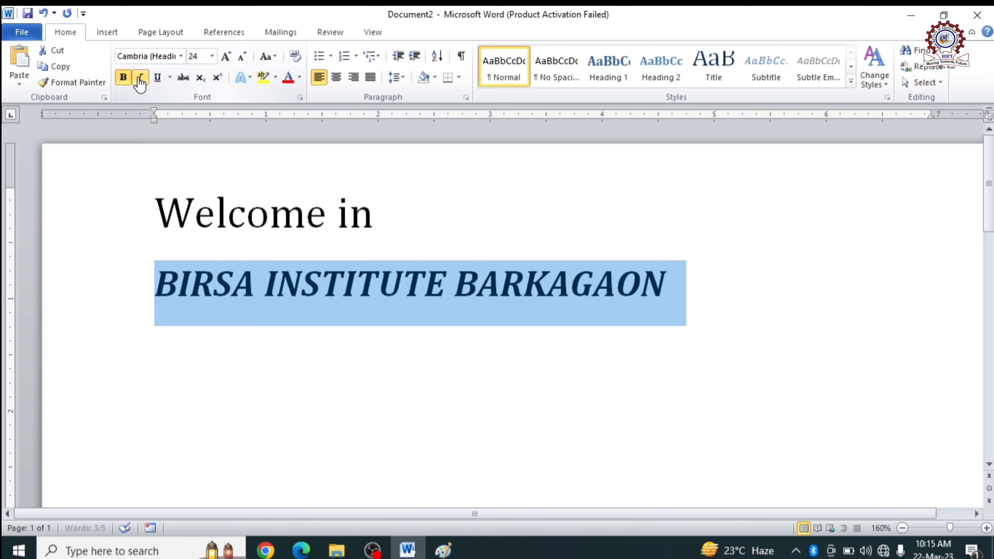
{"action": "left_click", "coordinate": [140, 81]}
{"action": "left_click", "coordinate": [140, 80]}
{"action": "left_click", "coordinate": [140, 81]}
{"action": "left_click", "coordinate": [141, 80]}
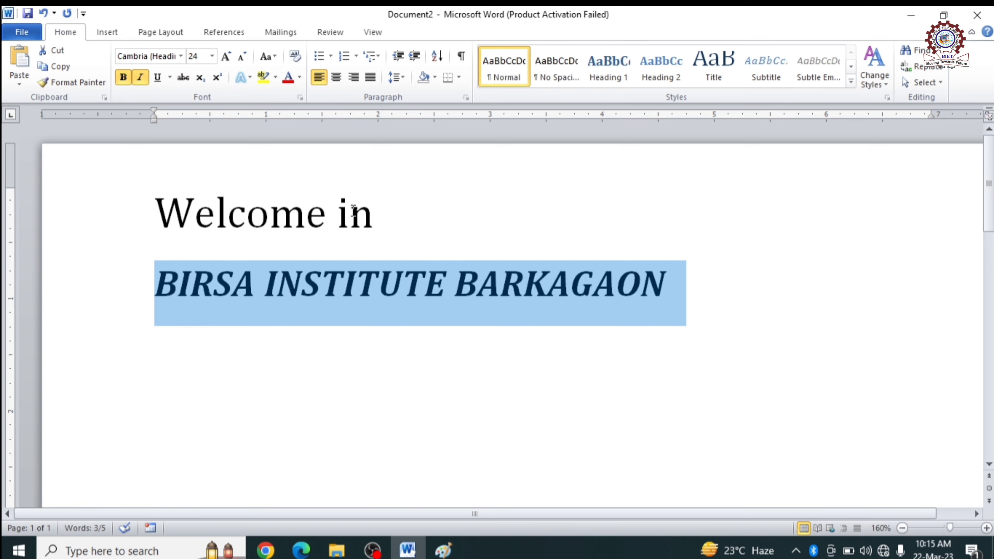
{"action": "key", "text": "ctrl+i"}
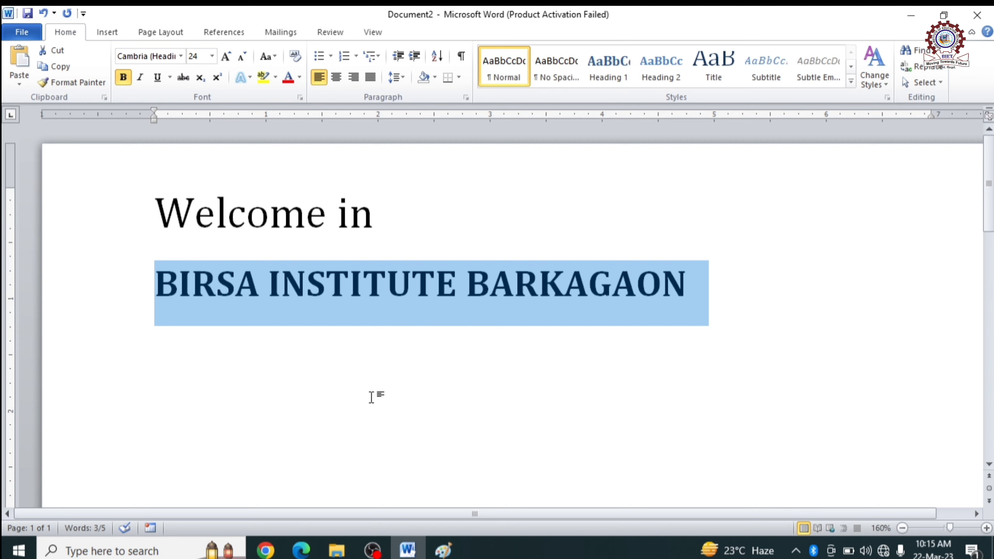
Step: Replace Paint's Italic highlight with a red box around Underline, then return to Word
{"action": "left_click", "coordinate": [443, 550]}
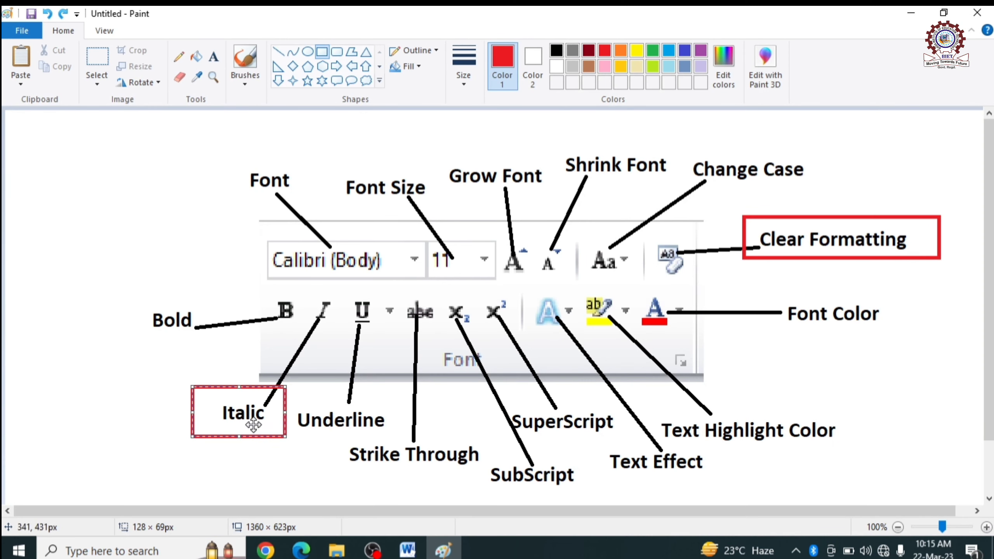
{"action": "left_click", "coordinate": [243, 462]}
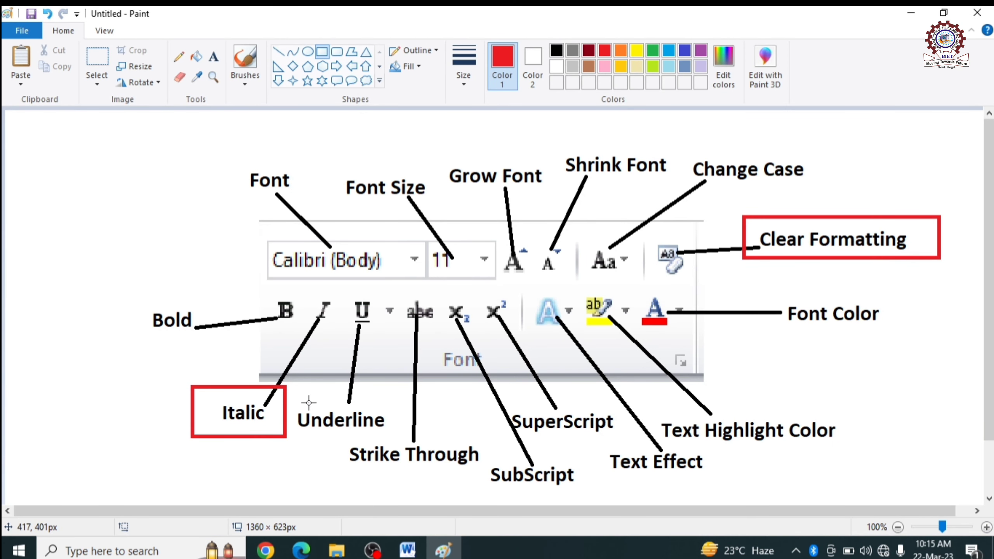
{"action": "key", "text": "ctrl+z"}
{"action": "mouse_move", "coordinate": [279, 403]}
{"action": "left_mouse_down"}
{"action": "mouse_move", "coordinate": [404, 424]}
{"action": "mouse_move", "coordinate": [404, 436]}
{"action": "left_mouse_up"}
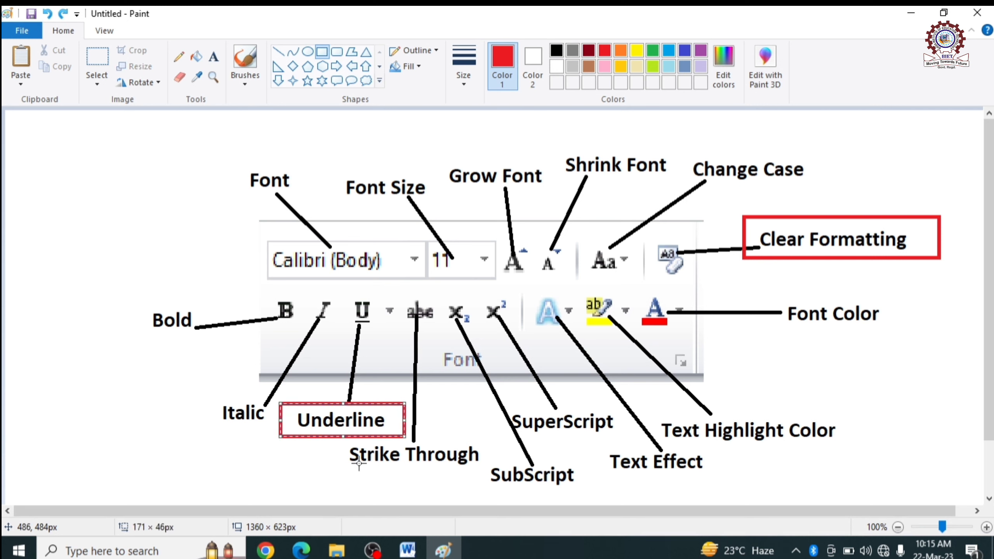
{"action": "left_click", "coordinate": [400, 537]}
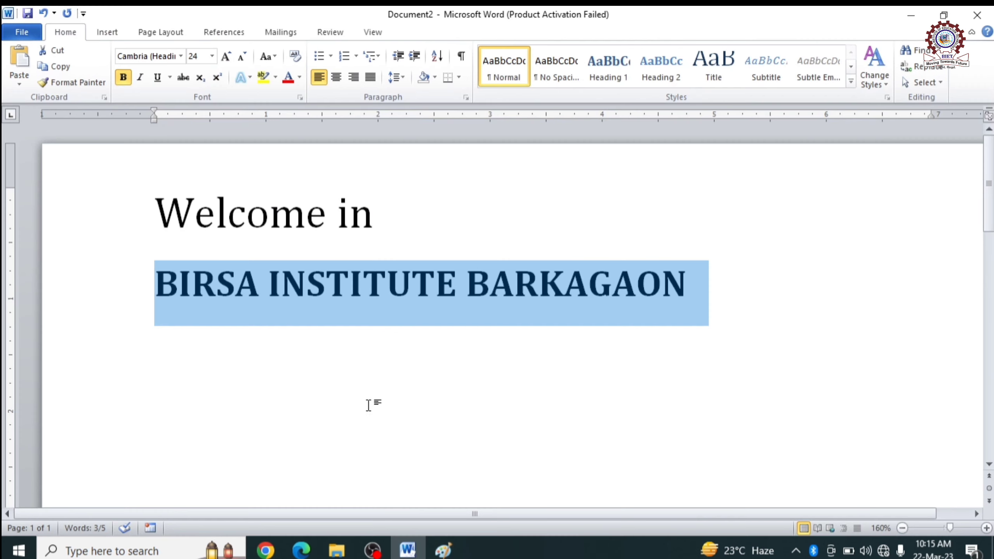
Step: Select the BIRSA INSTITUTE BARKAGAON heading and give it a single underline
{"action": "left_click", "coordinate": [411, 290]}
{"action": "left_click_drag", "start_coordinate": [707, 286], "coordinate": [262, 272]}
{"action": "left_click", "coordinate": [159, 87]}
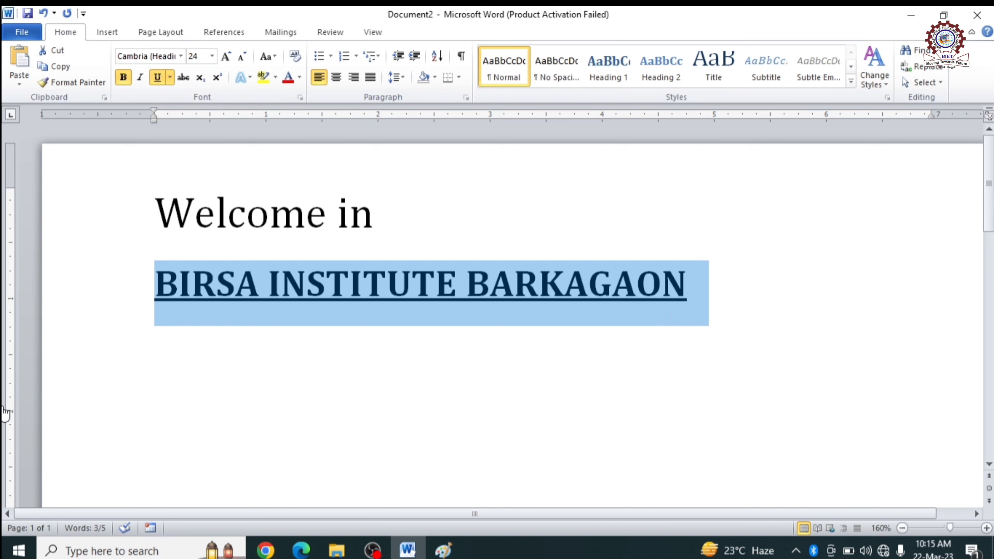
Step: Change the heading's underline style to a double line, then bring the Paint diagram forward
{"action": "left_click", "coordinate": [170, 78]}
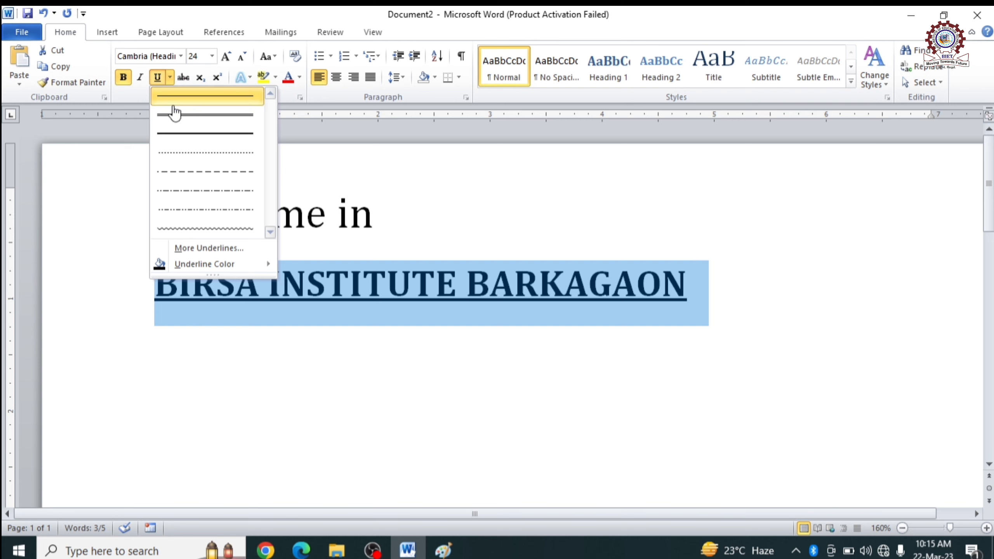
{"action": "left_click", "coordinate": [175, 114]}
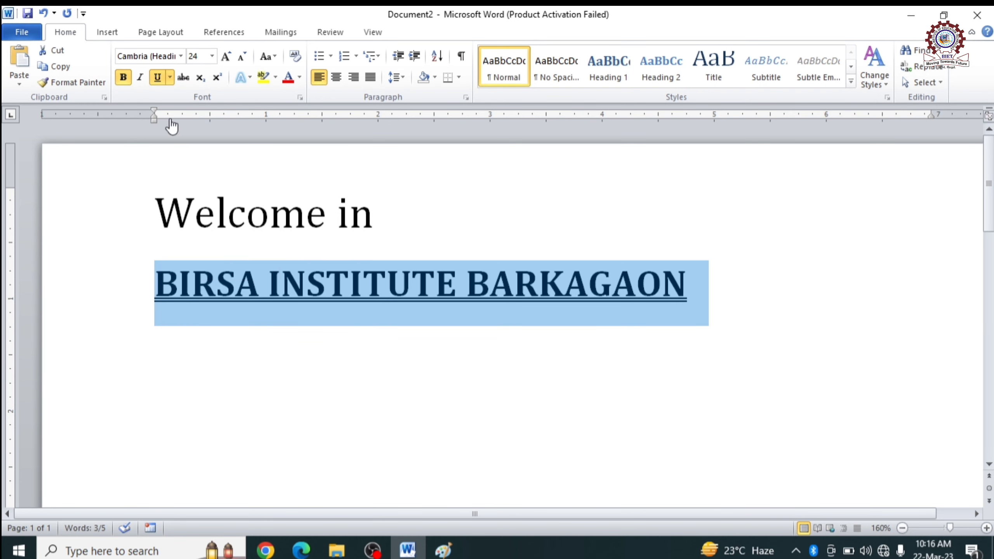
{"action": "left_click", "coordinate": [170, 78]}
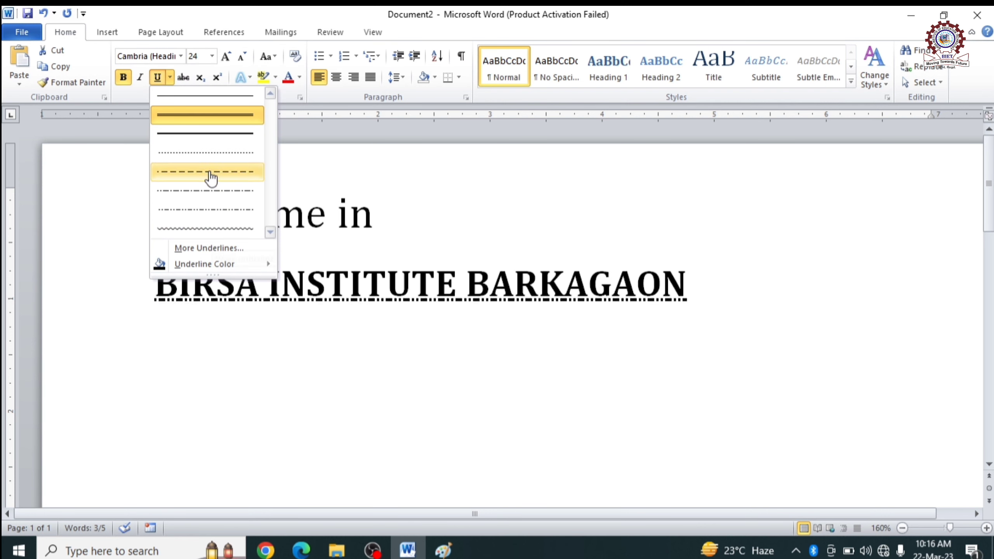
{"action": "left_click", "coordinate": [210, 121]}
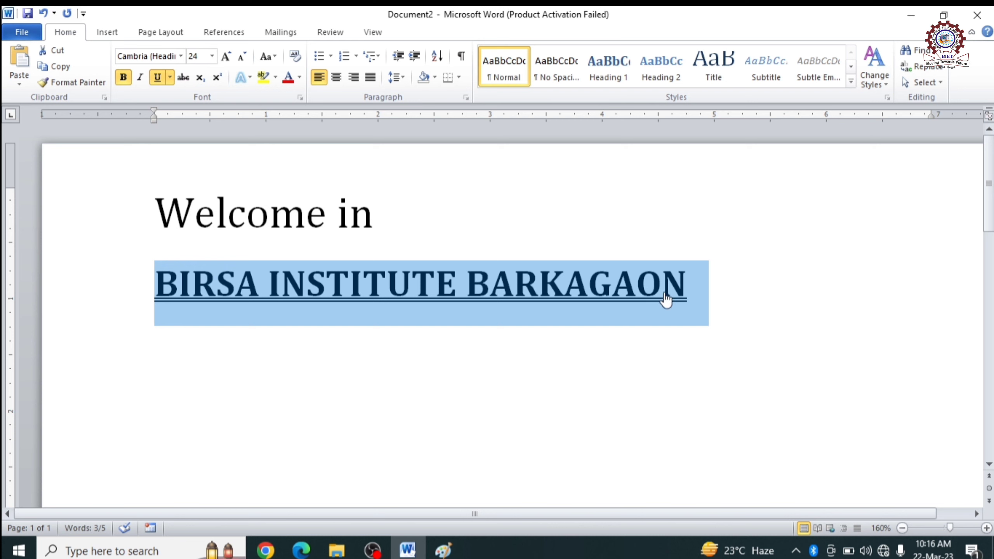
{"action": "left_click", "coordinate": [688, 283]}
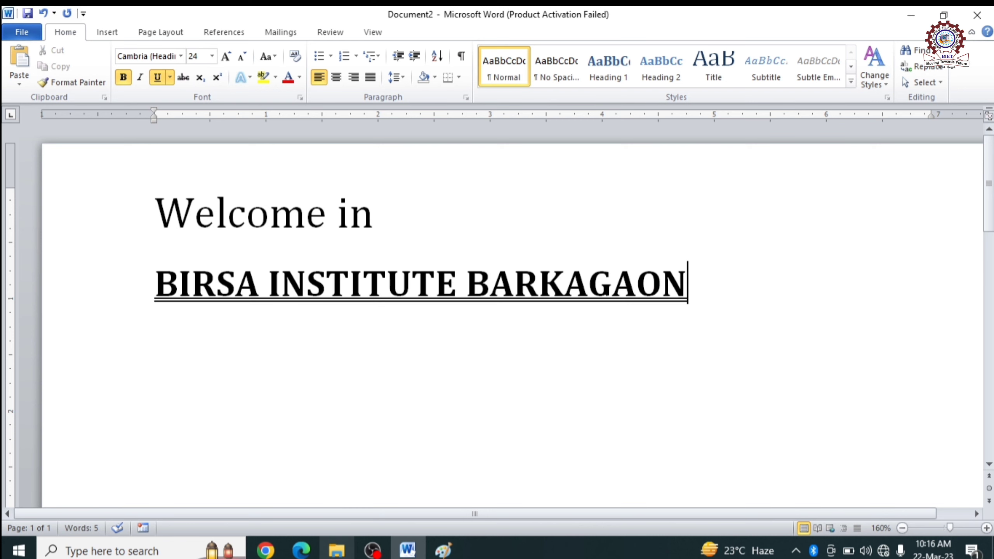
{"action": "left_click", "coordinate": [443, 550]}
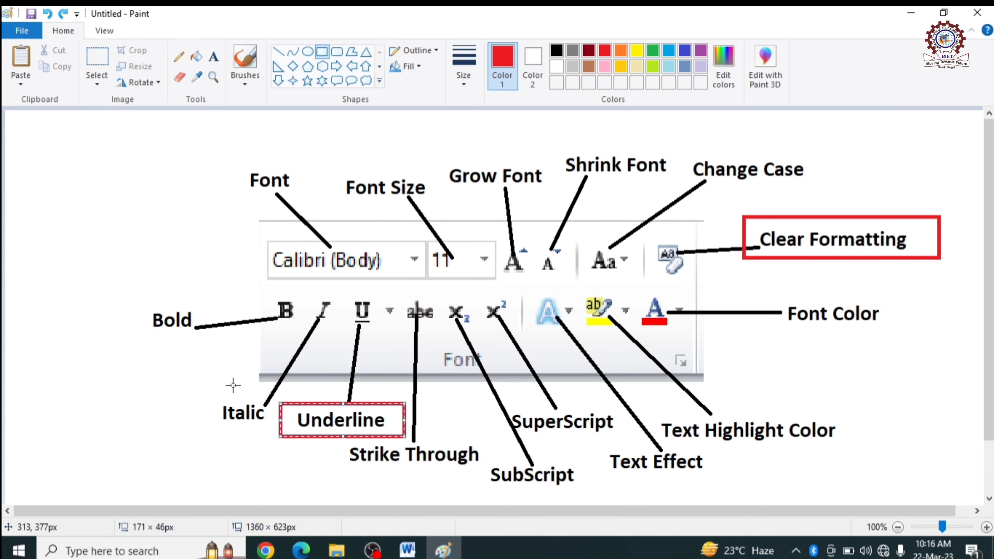
Step: Move Paint's red box from the Underline label to Strike Through, then return to Word
{"action": "key", "text": "Delete"}
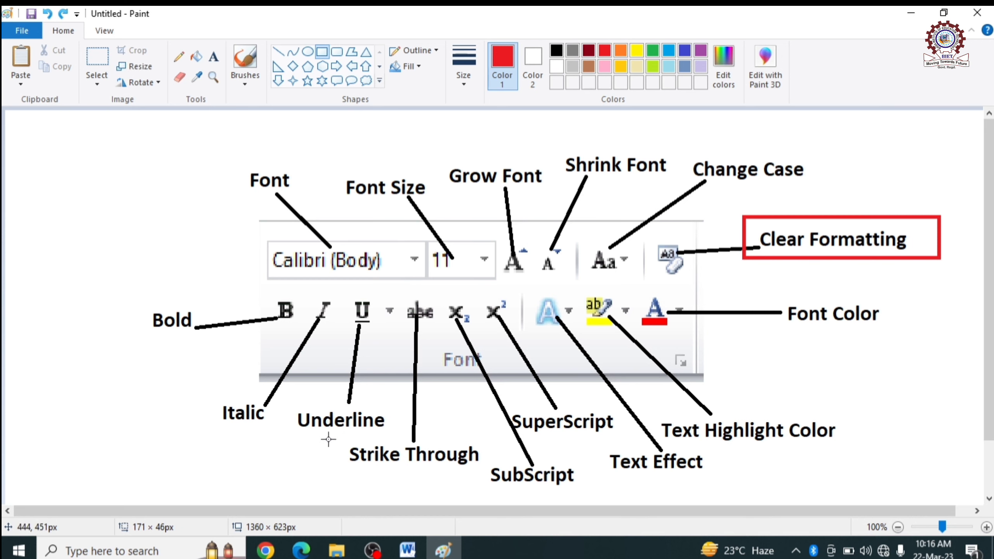
{"action": "left_click_drag", "start_coordinate": [328, 439], "coordinate": [492, 470]}
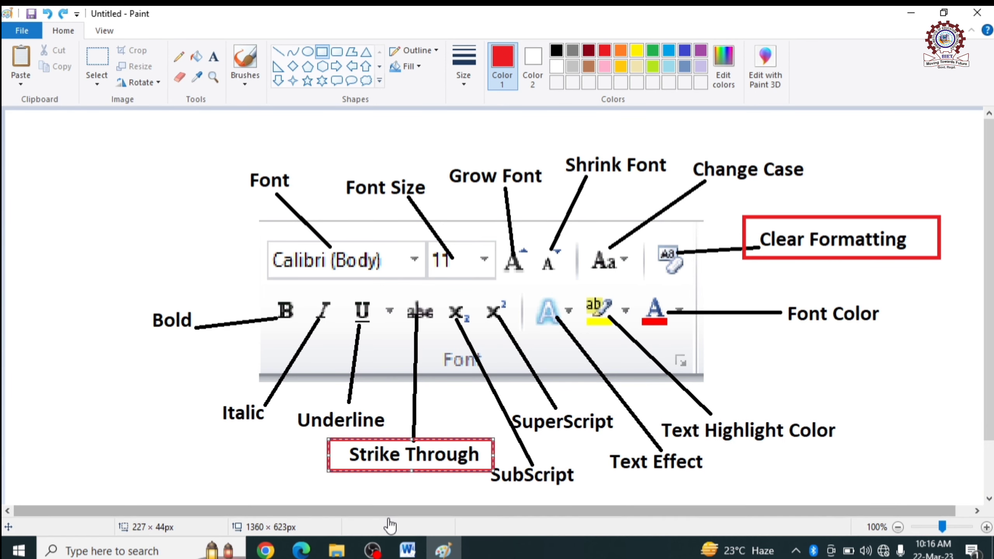
{"action": "left_click", "coordinate": [407, 550]}
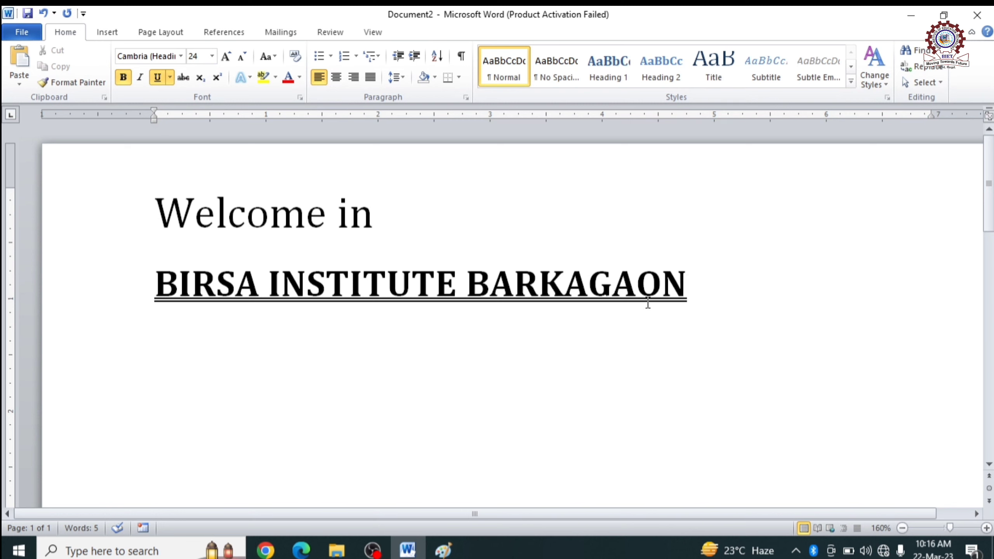
Step: Strike through the BIRSA INSTITUTE BARKAGAON heading, undo it with Ctrl+Z, and return to Paint
{"action": "left_click_drag", "start_coordinate": [698, 291], "coordinate": [193, 309]}
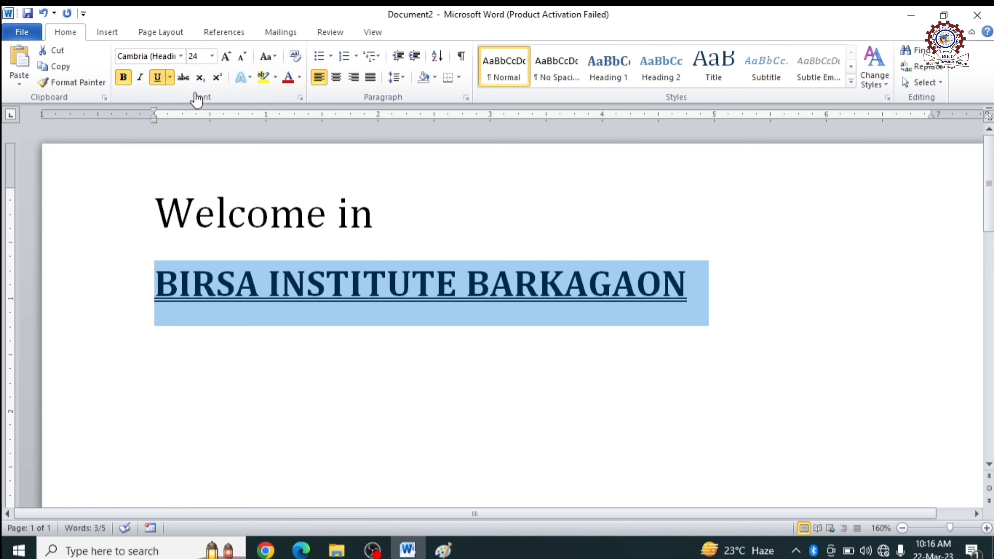
{"action": "left_click", "coordinate": [183, 78]}
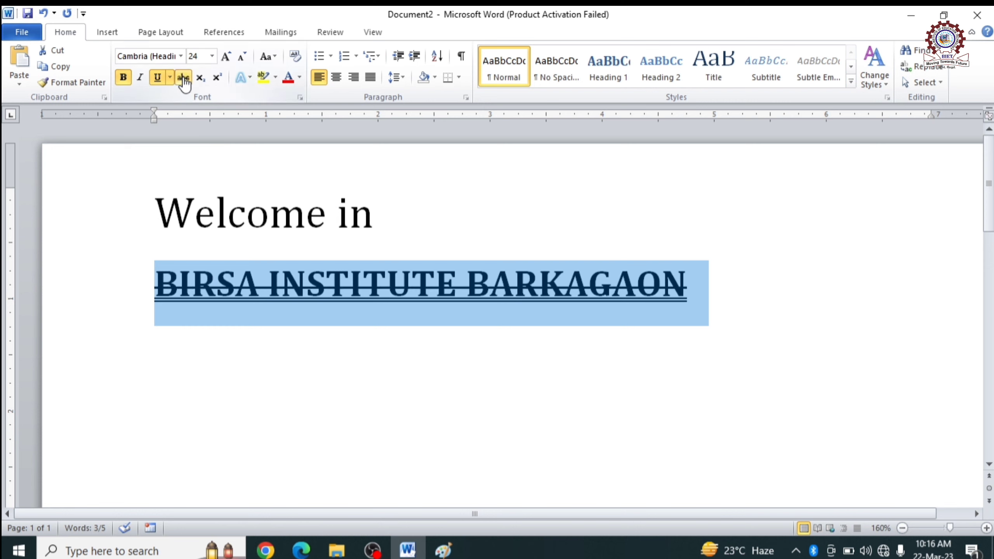
{"action": "left_click", "coordinate": [782, 324]}
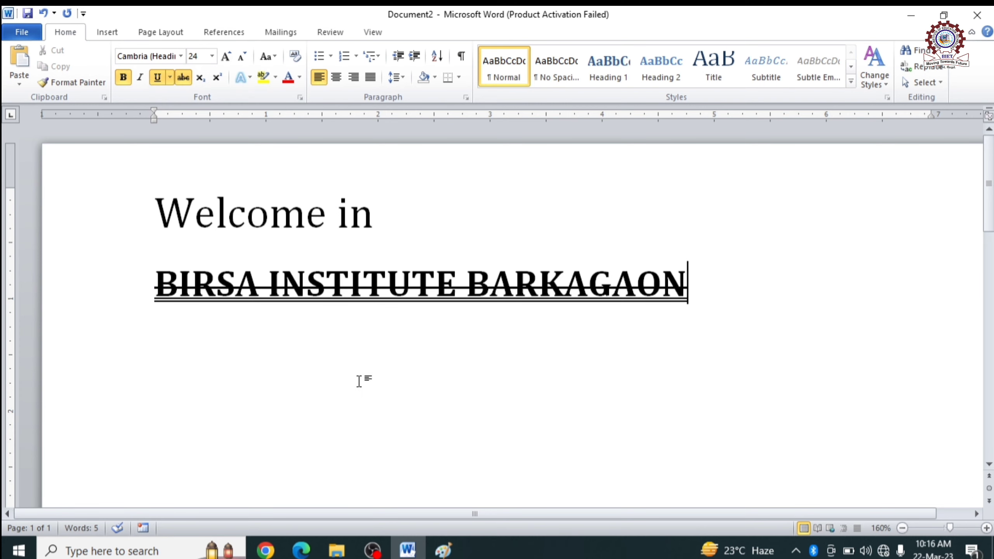
{"action": "key", "text": "ctrl+z"}
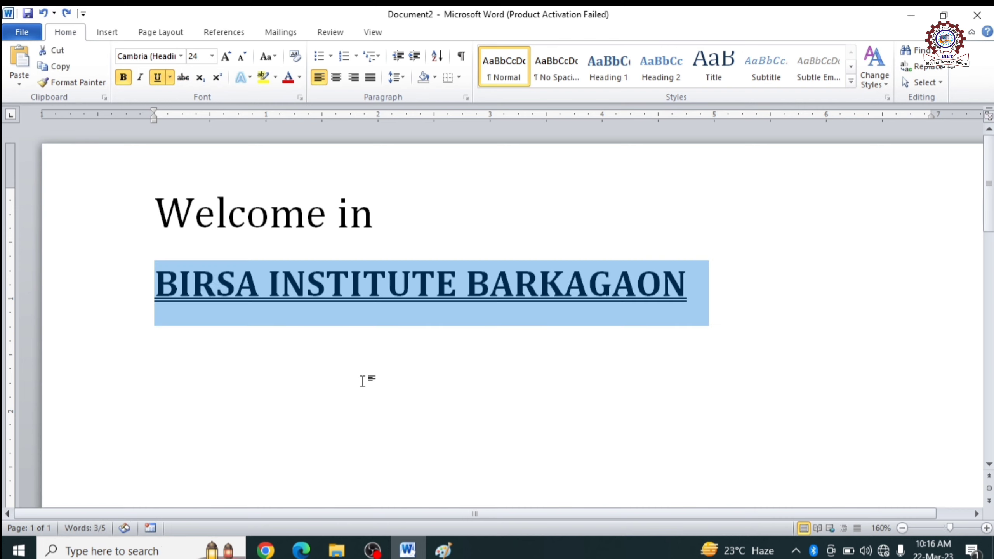
{"action": "left_click", "coordinate": [443, 550]}
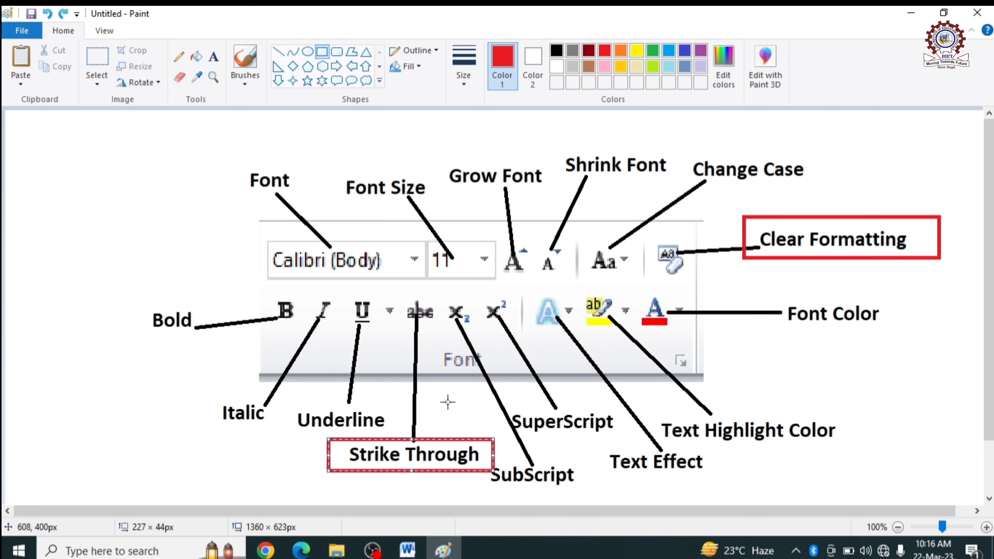
Step: Replace the Strike Through box with a red rectangle around SubScript, then go back to Word
{"action": "key", "text": "ctrl+z"}
{"action": "scroll", "coordinate": [561, 422], "scroll_direction": "down", "scroll_amount": 2}
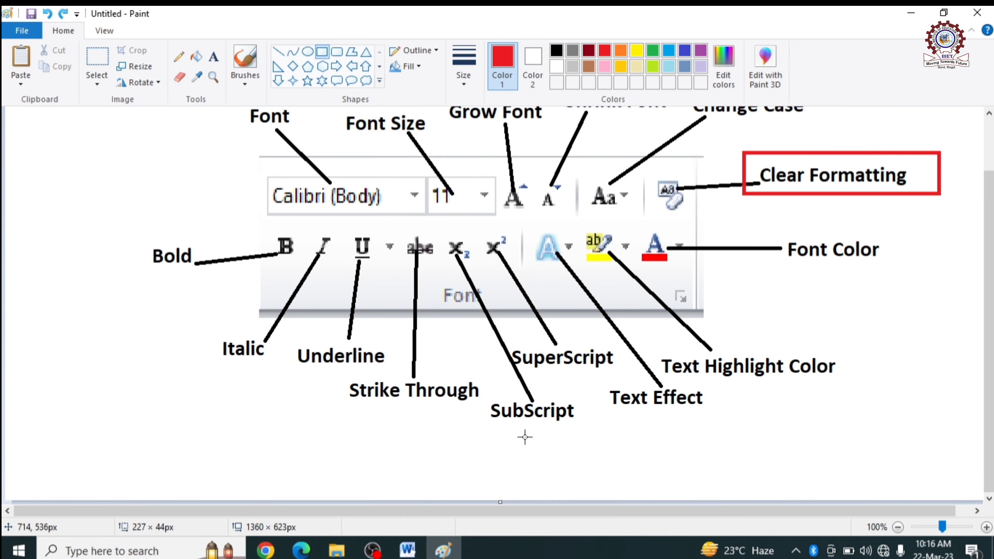
{"action": "left_click_drag", "start_coordinate": [482, 393], "coordinate": [590, 429]}
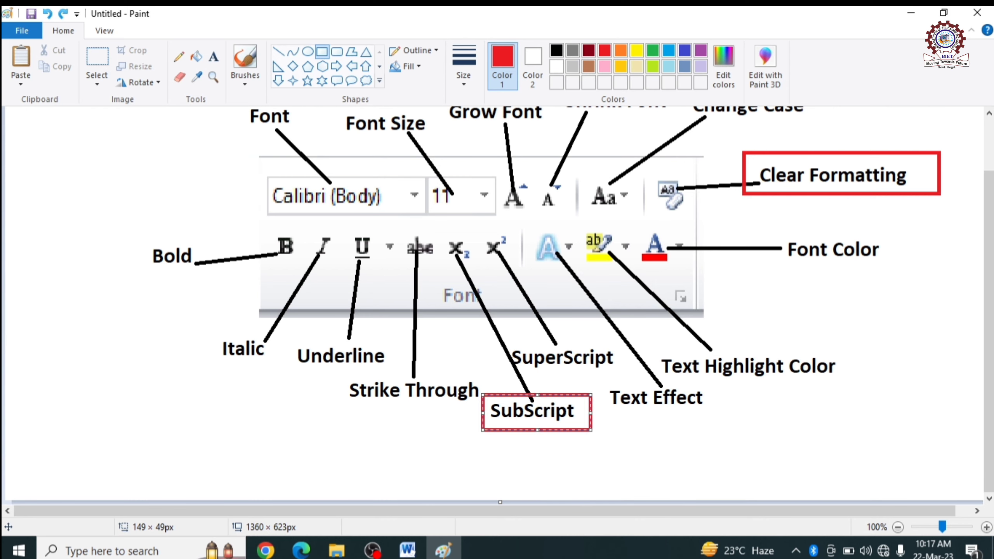
{"action": "left_click", "coordinate": [407, 550]}
{"action": "left_click", "coordinate": [763, 375]}
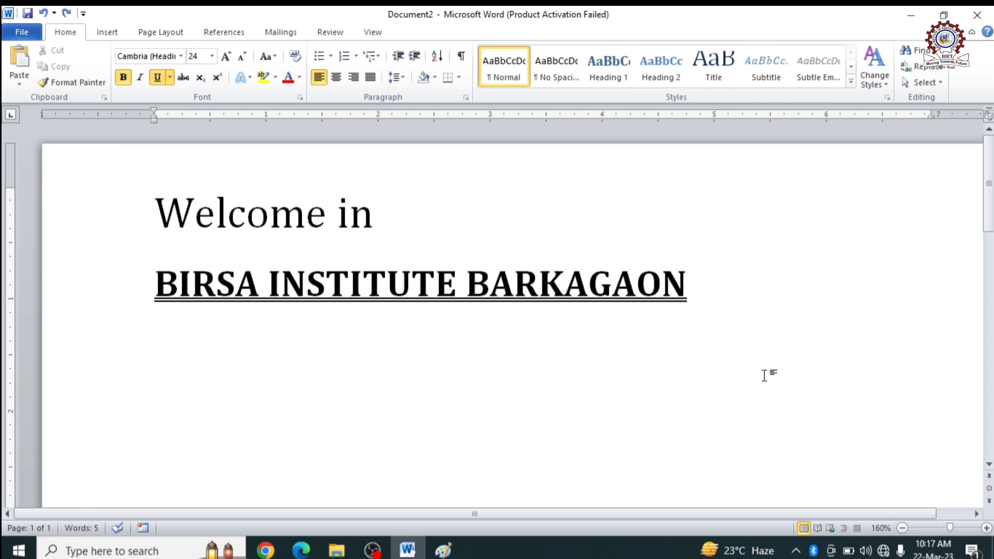
Step: Add a third line reading '10th' with bold and underline turned off
{"action": "key", "text": "Return"}
{"action": "type", "text": "2"}
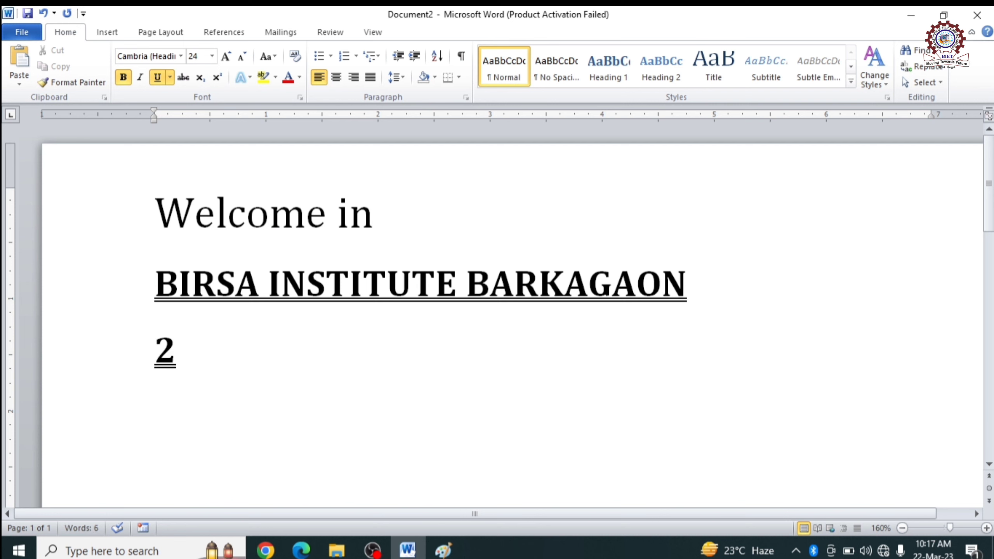
{"action": "key", "text": "BackSpace"}
{"action": "type", "text": "th"}
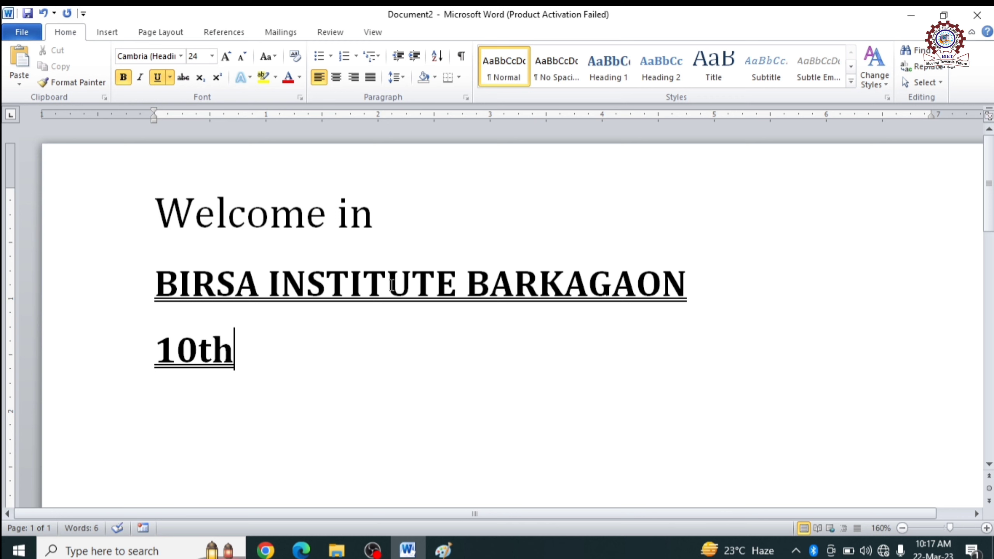
{"action": "triple_click", "coordinate": [152, 347]}
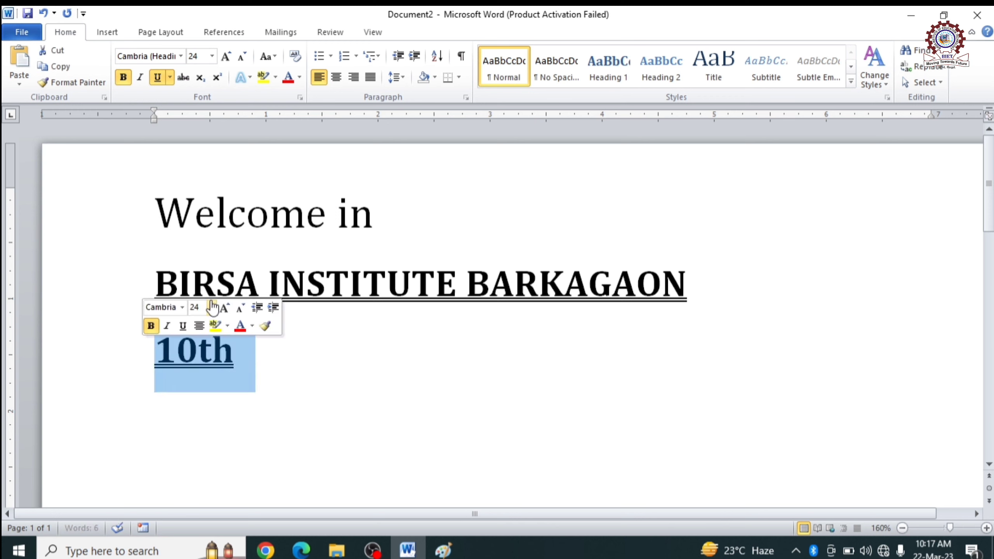
{"action": "left_click", "coordinate": [156, 78]}
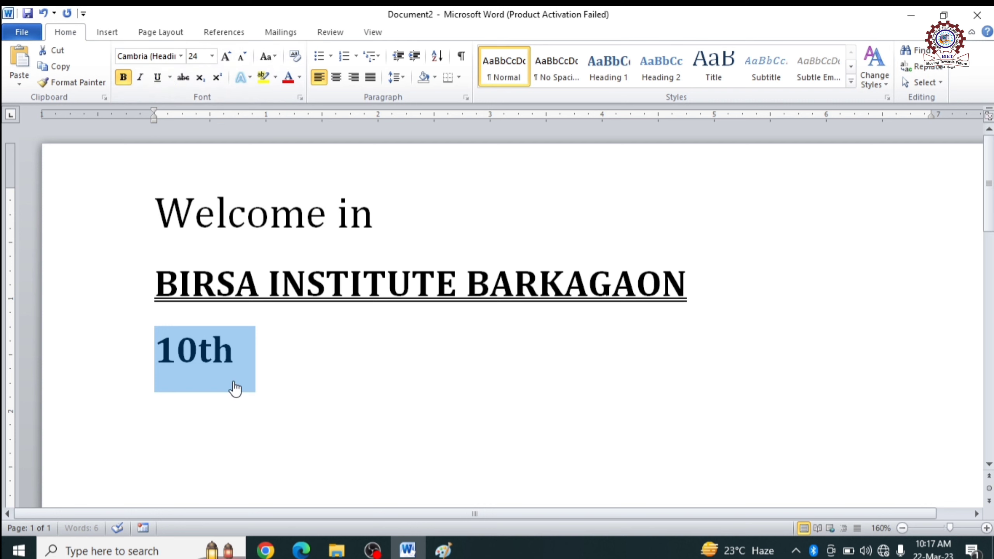
{"action": "left_click", "coordinate": [123, 77]}
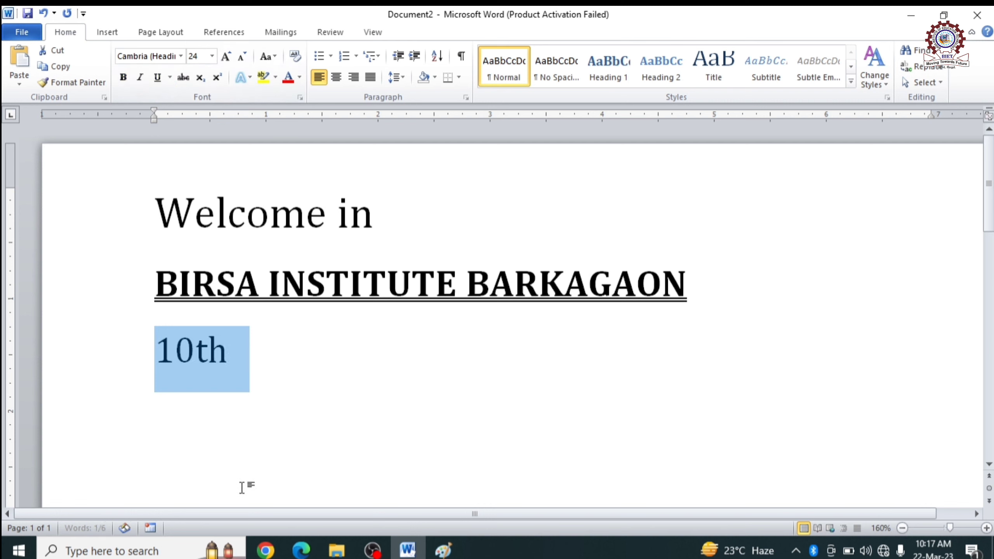
{"action": "left_click", "coordinate": [250, 366]}
Step: Select the letters 'th' after 10, then bring up the Paint font diagram
{"action": "left_click_drag", "start_coordinate": [230, 348], "coordinate": [194, 354]}
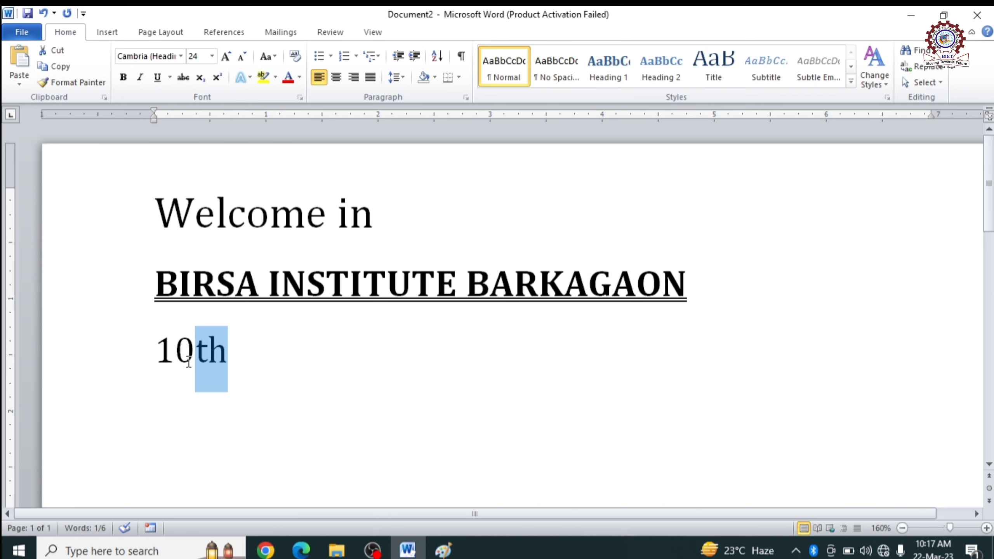
{"action": "left_click", "coordinate": [215, 388]}
{"action": "left_click", "coordinate": [229, 362]}
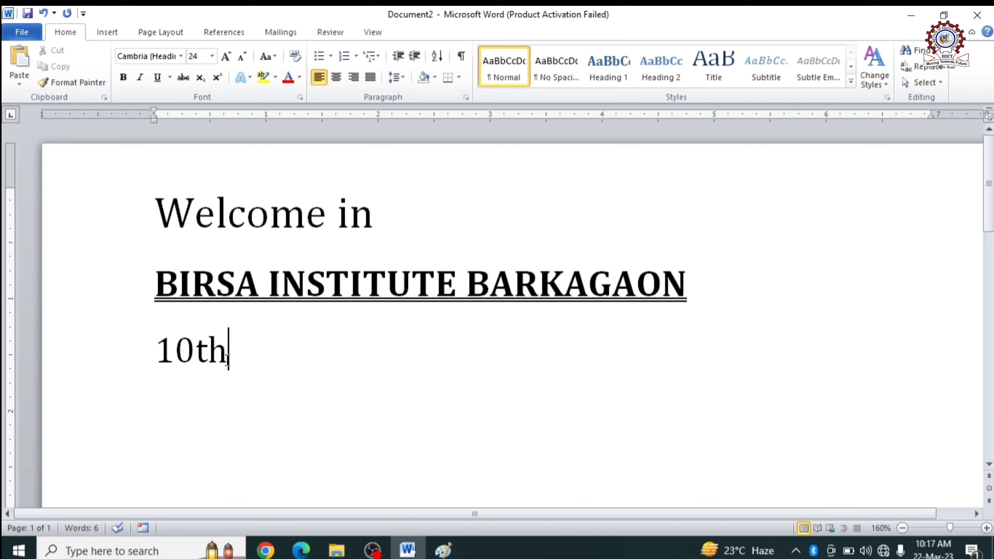
{"action": "left_click_drag", "start_coordinate": [229, 362], "coordinate": [189, 369]}
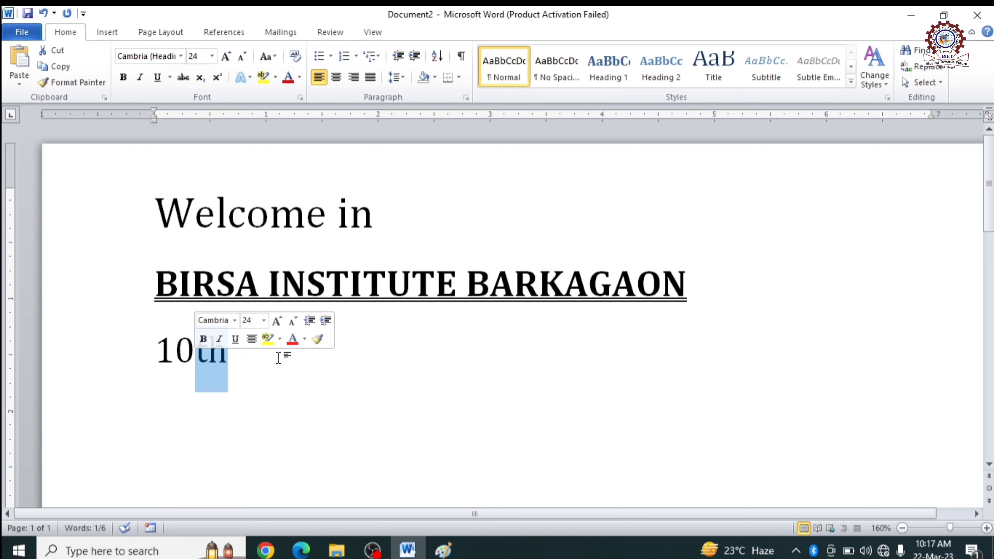
{"action": "left_click", "coordinate": [268, 377]}
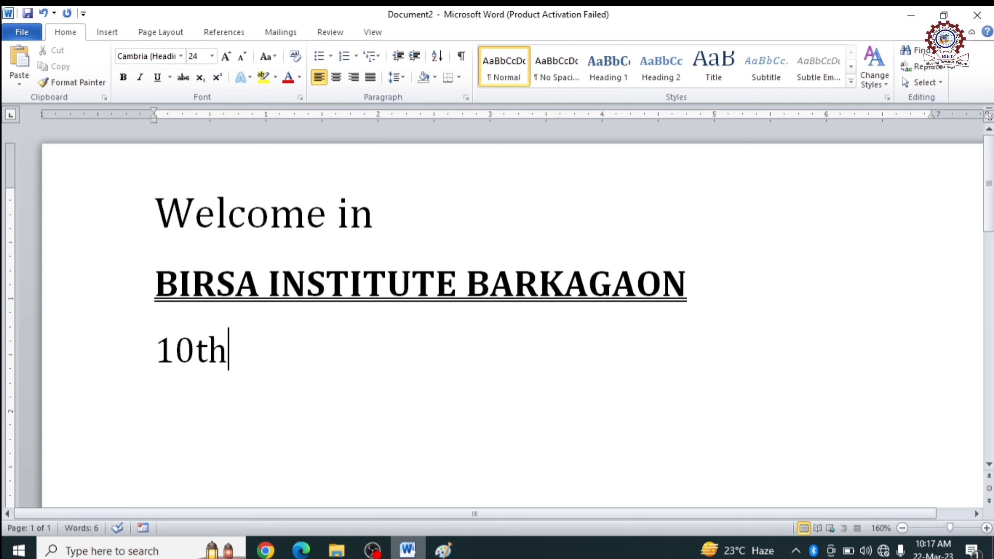
{"action": "left_click", "coordinate": [443, 550]}
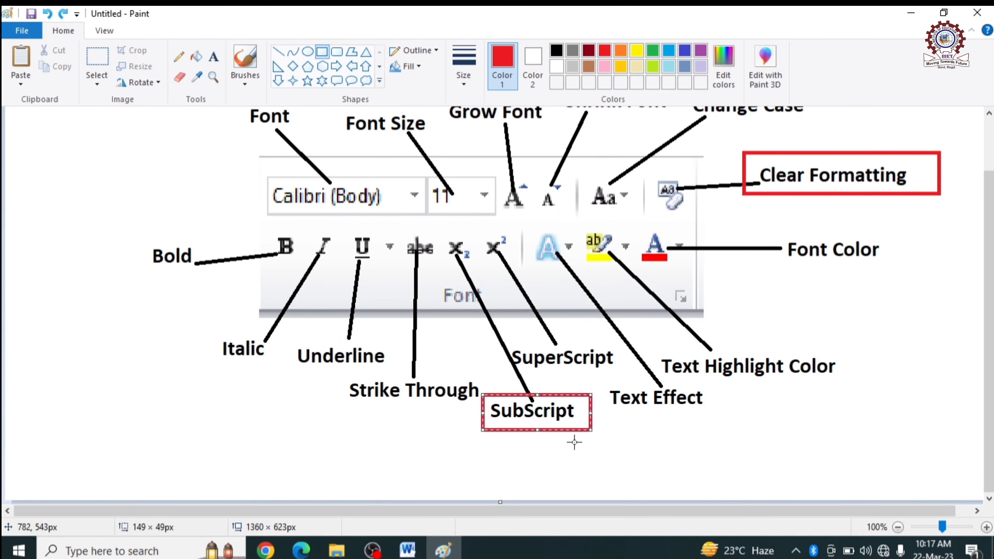
Step: Box SuperScript and the subscript/superscript buttons in red, then back in Word select 'th'
{"action": "mouse_move", "coordinate": [497, 339]}
{"action": "left_mouse_down"}
{"action": "mouse_move", "coordinate": [642, 389]}
{"action": "mouse_move", "coordinate": [632, 375]}
{"action": "left_mouse_up"}
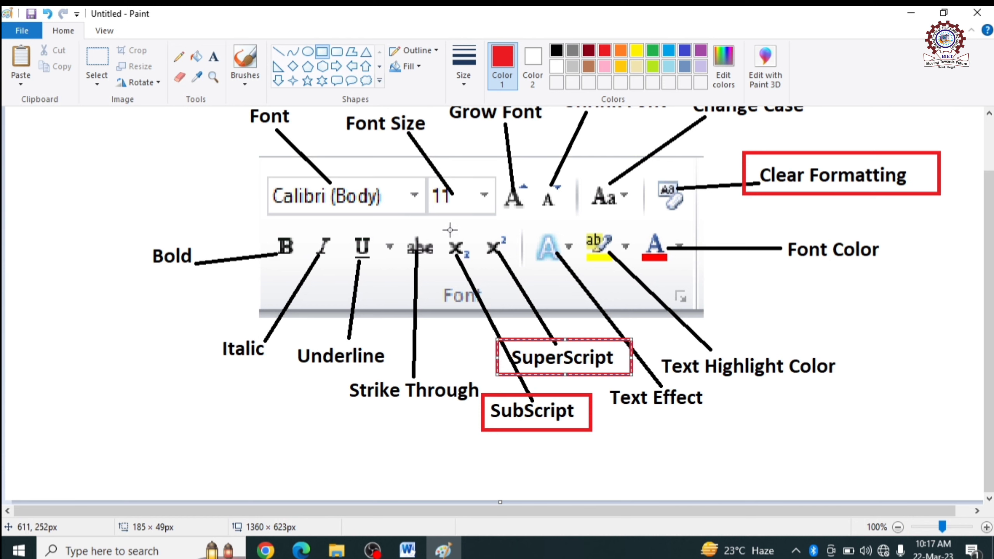
{"action": "left_click_drag", "start_coordinate": [435, 227], "coordinate": [521, 266]}
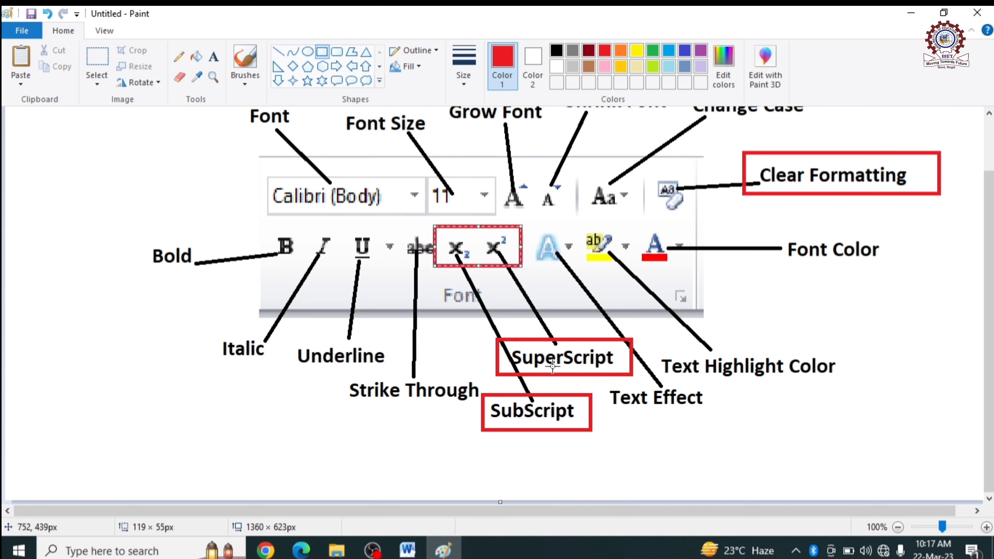
{"action": "left_click", "coordinate": [406, 550]}
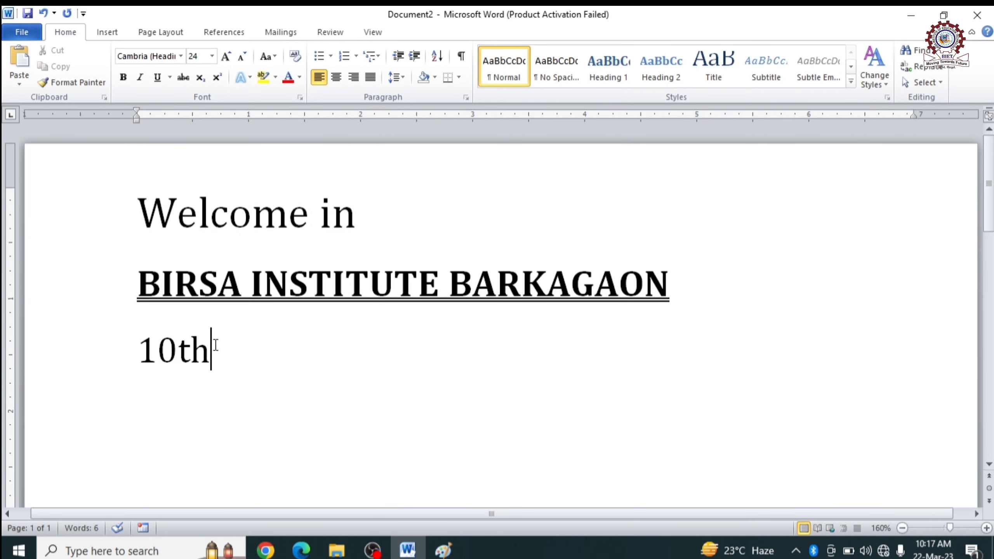
{"action": "left_click_drag", "start_coordinate": [215, 344], "coordinate": [179, 346]}
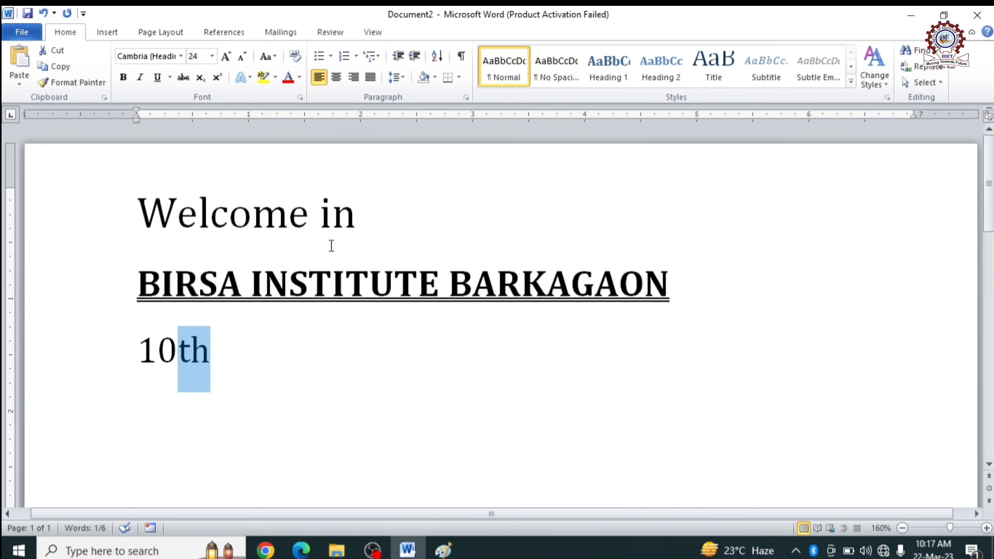
Step: Toggle 'th' between subscript and superscript using the buttons and Ctrl+= / Ctrl+Shift+=, ending on superscript
{"action": "left_click", "coordinate": [200, 78]}
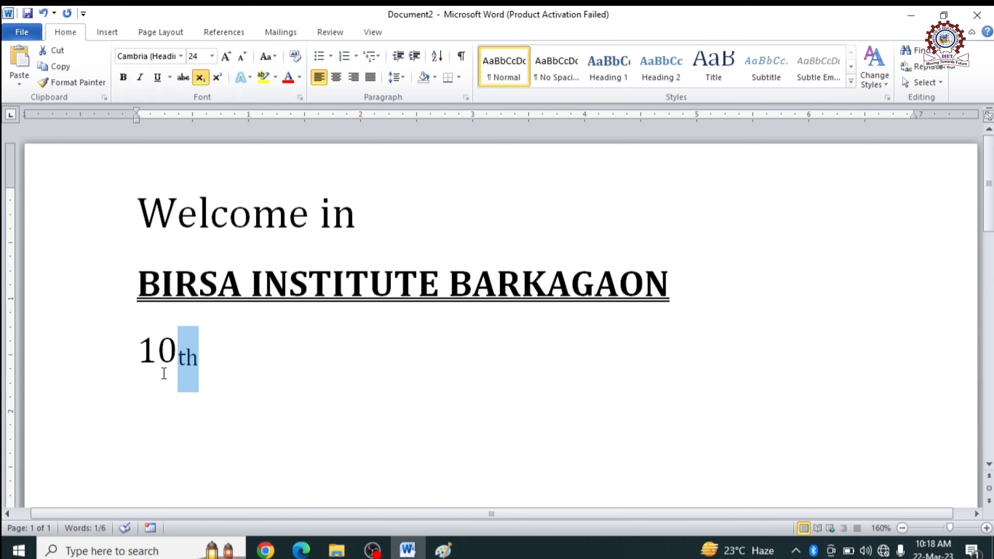
{"action": "left_click", "coordinate": [218, 77]}
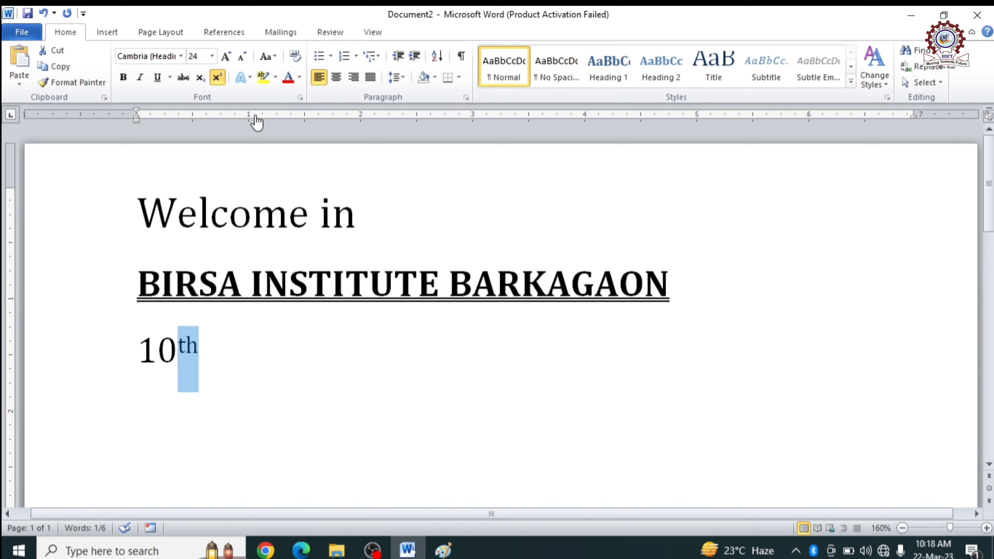
{"action": "key", "text": "ctrl+equal"}
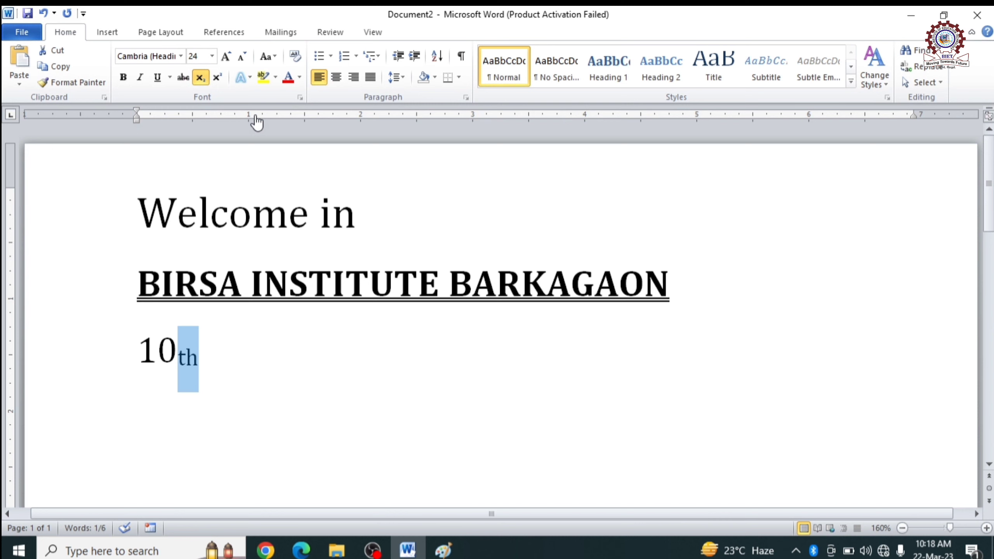
{"action": "key", "text": "ctrl+shift+plus"}
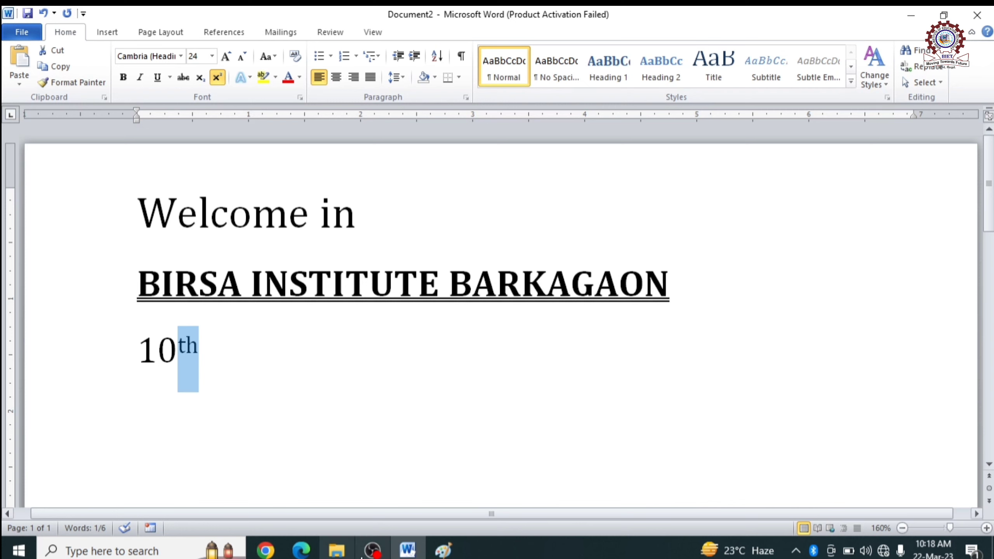
Step: In Paint, swap the subscript/superscript boxes for a red box around Text Effect, then return to Word
{"action": "left_click", "coordinate": [440, 553]}
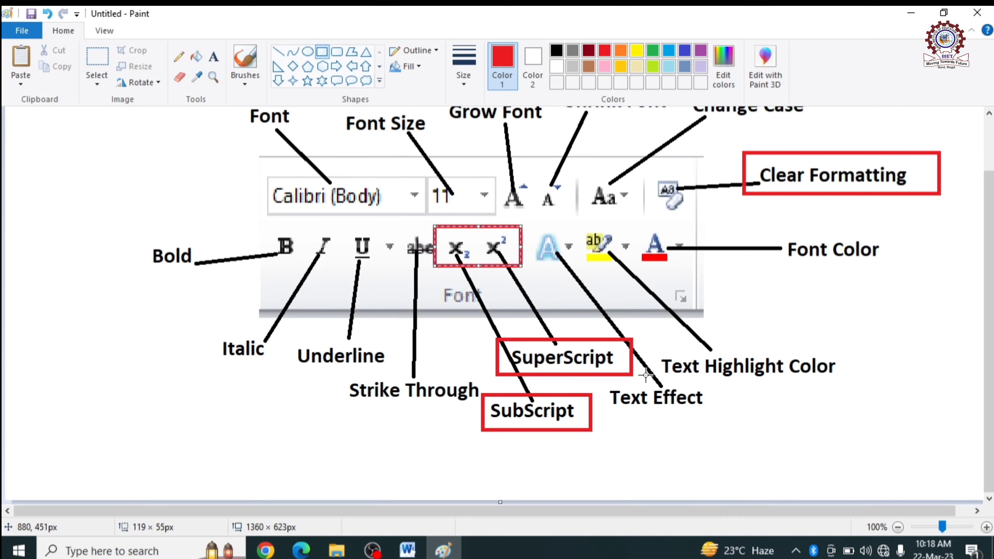
{"action": "key", "text": "ctrl+z"}
{"action": "key", "text": "ctrl+z"}
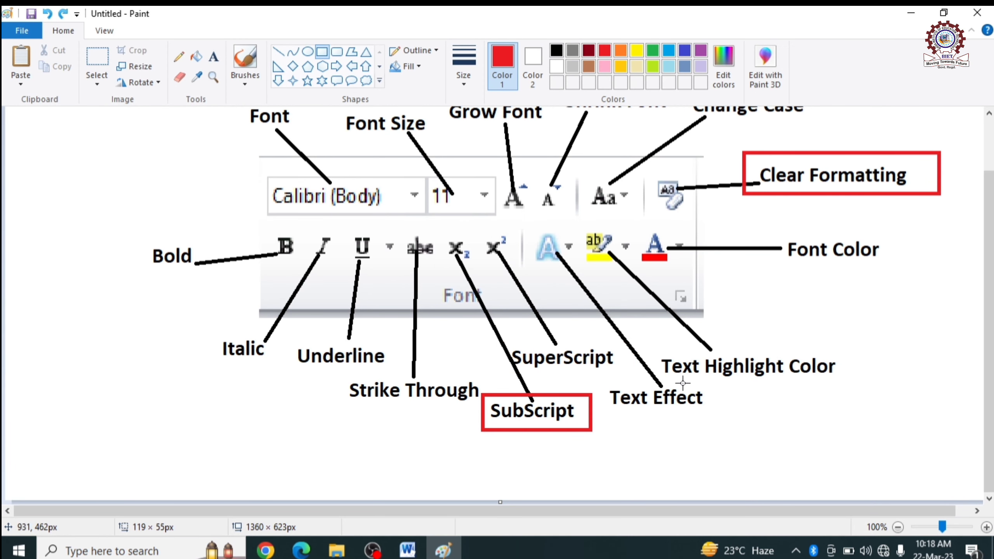
{"action": "key", "text": "ctrl+z"}
{"action": "left_click_drag", "start_coordinate": [726, 425], "coordinate": [597, 385]}
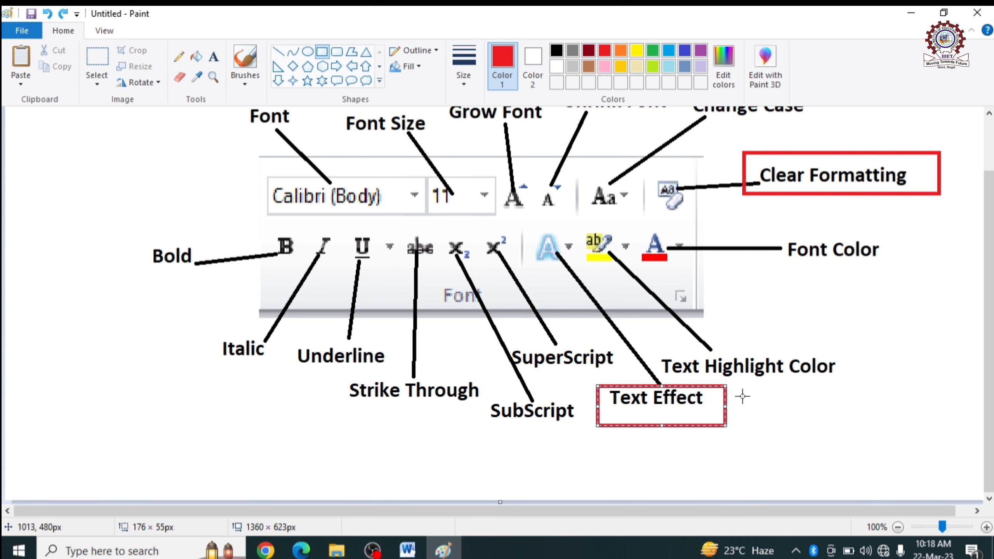
{"action": "scroll", "coordinate": [742, 396], "scroll_direction": "up", "scroll_amount": 3}
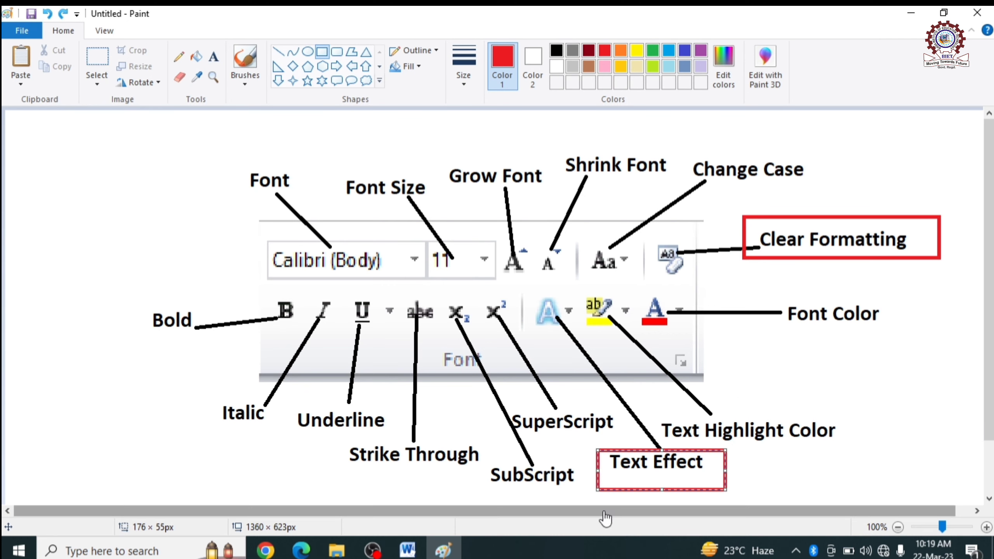
{"action": "left_click", "coordinate": [407, 549]}
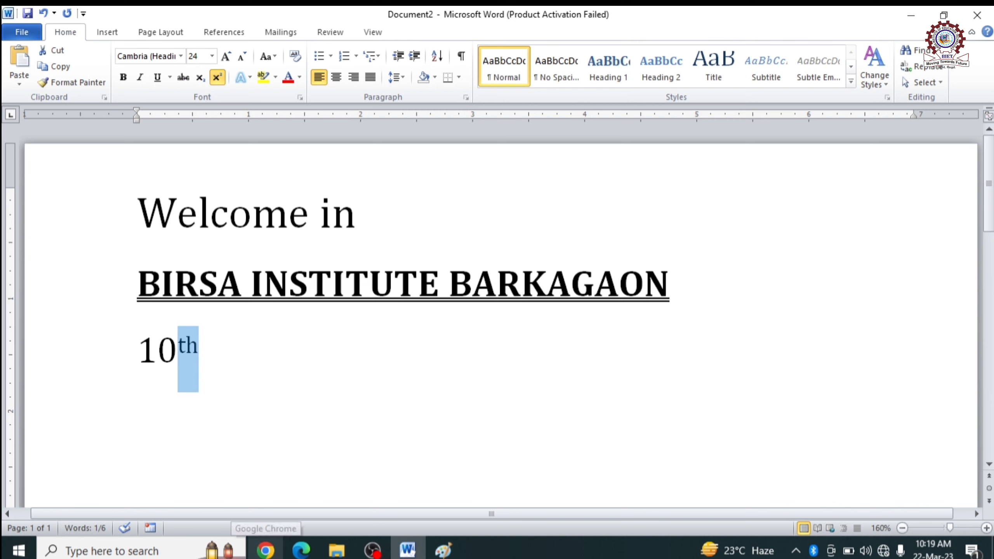
Step: Delete the 10th line and apply Gradient Fill – Blue, Accent 1 to 'Welcome in'
{"action": "key", "text": "BackSpace"}
{"action": "key", "text": "BackSpace"}
{"action": "key", "text": "BackSpace"}
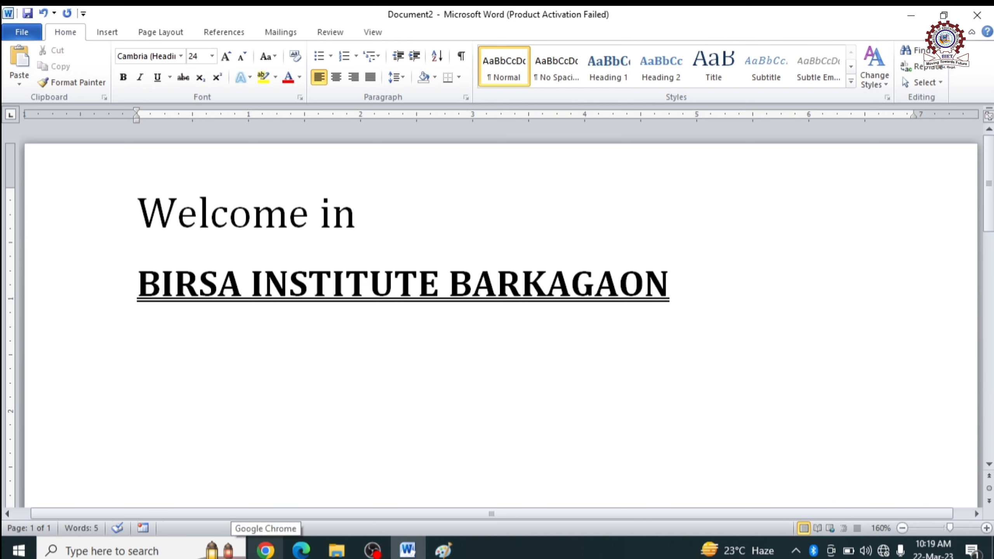
{"action": "key", "text": "BackSpace"}
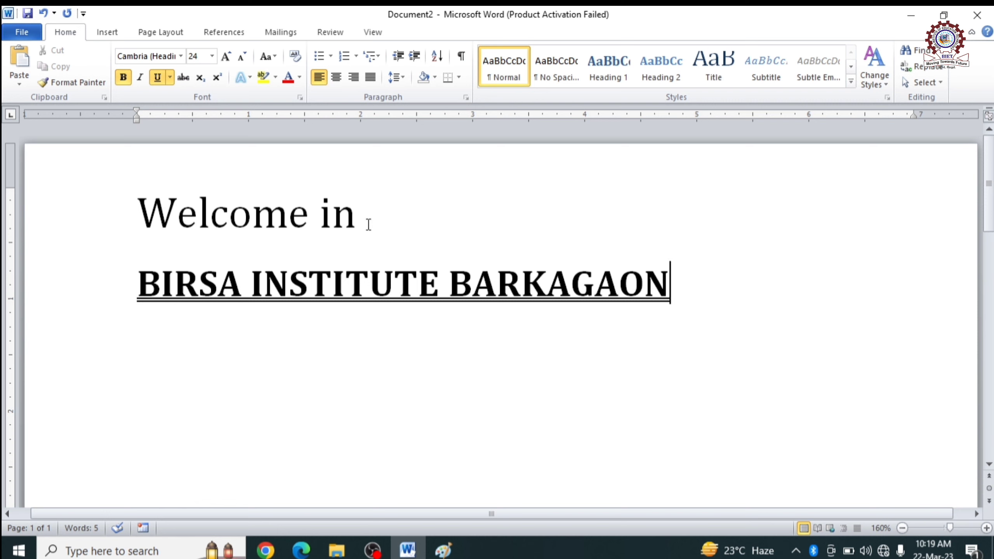
{"action": "left_click_drag", "start_coordinate": [368, 224], "coordinate": [180, 200]}
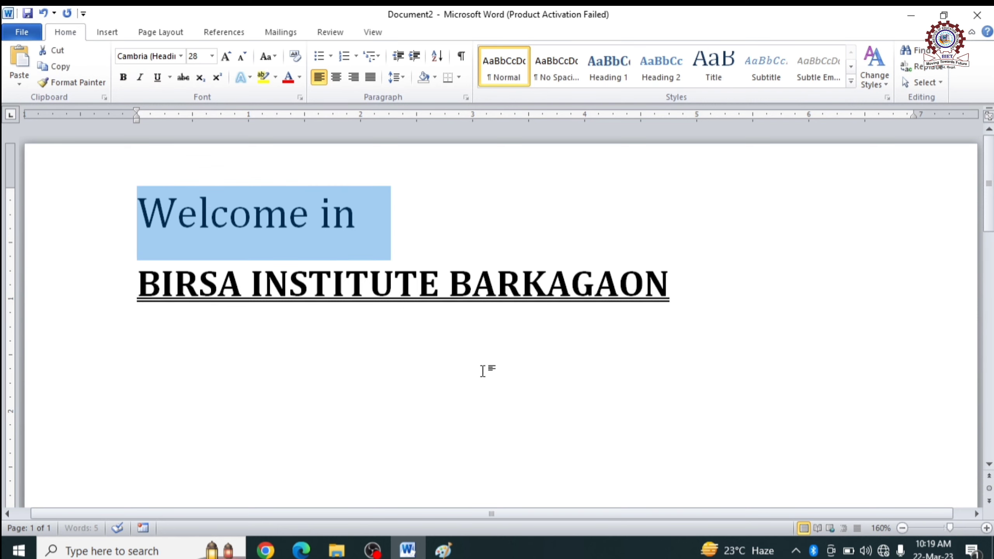
{"action": "left_click", "coordinate": [247, 80]}
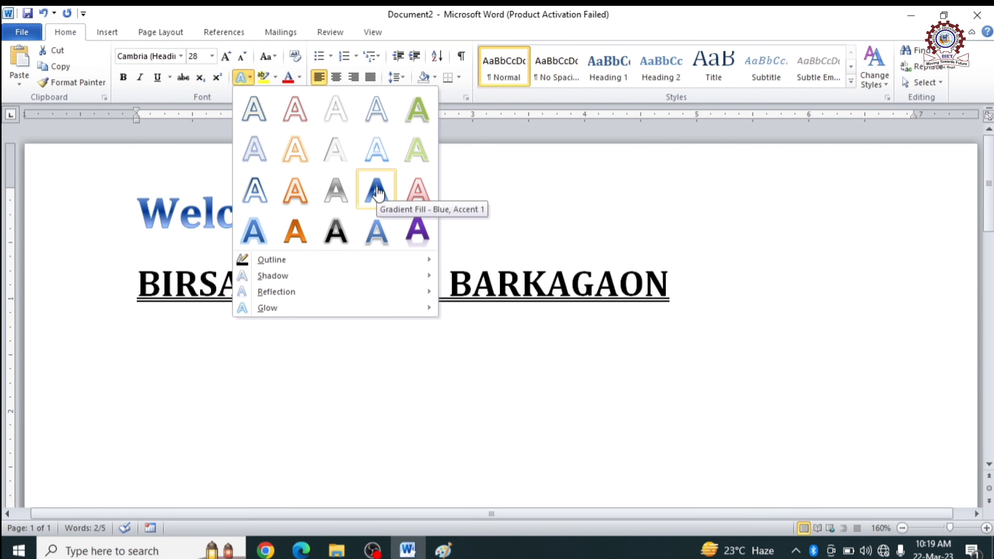
{"action": "left_click", "coordinate": [375, 235]}
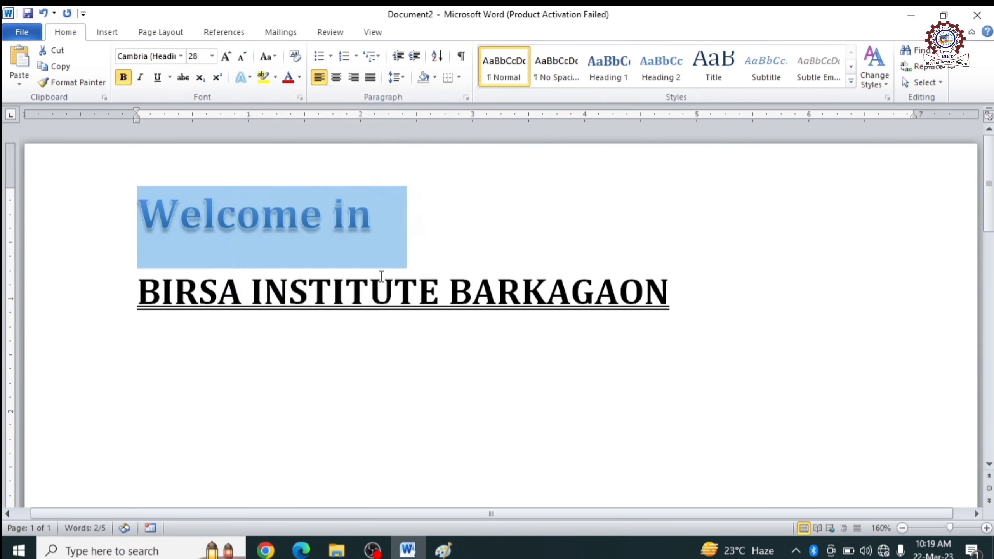
{"action": "left_click", "coordinate": [402, 234]}
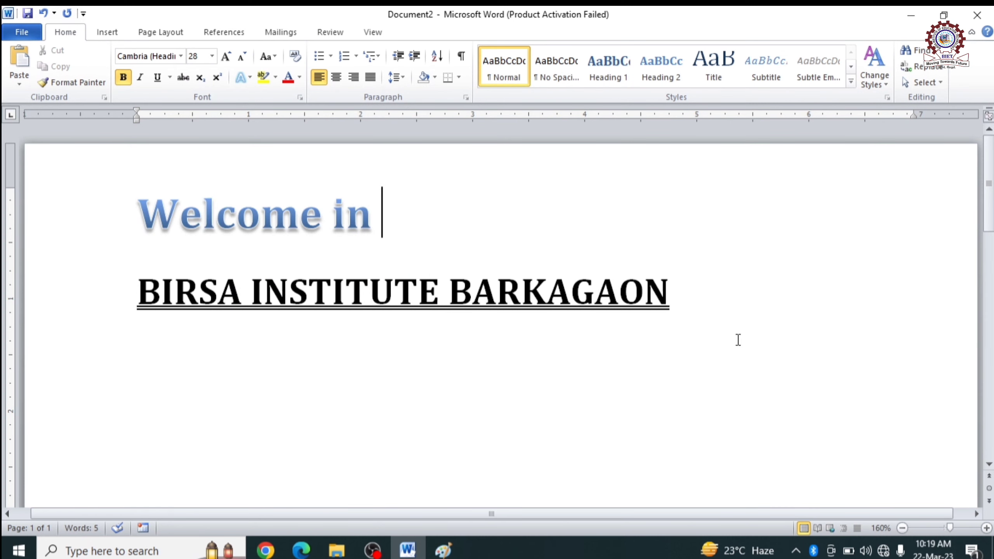
{"action": "left_click_drag", "start_coordinate": [713, 315], "coordinate": [130, 212]}
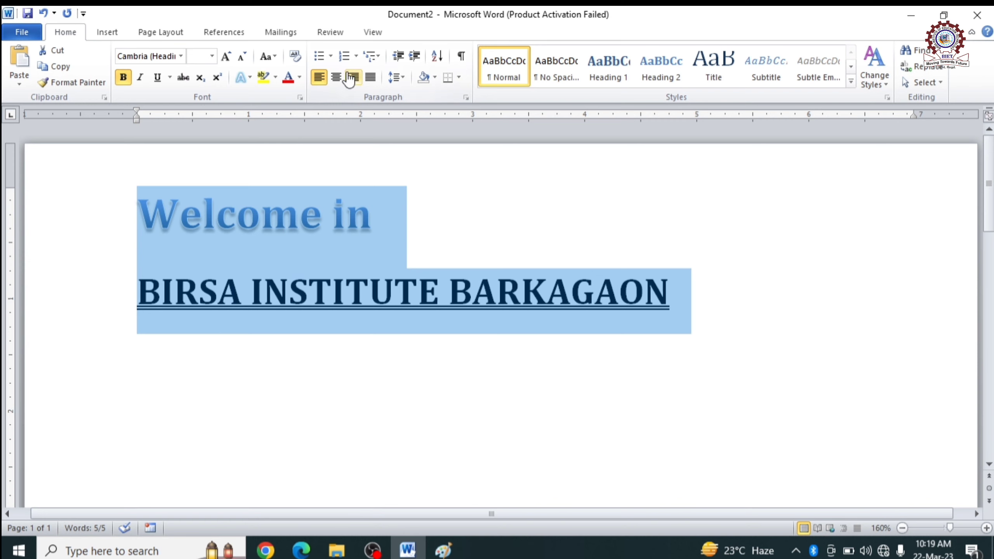
Step: Centre both heading lines, then resize 'Welcome in' with one Grow Font and two Shrink Font clicks
{"action": "left_click", "coordinate": [336, 77]}
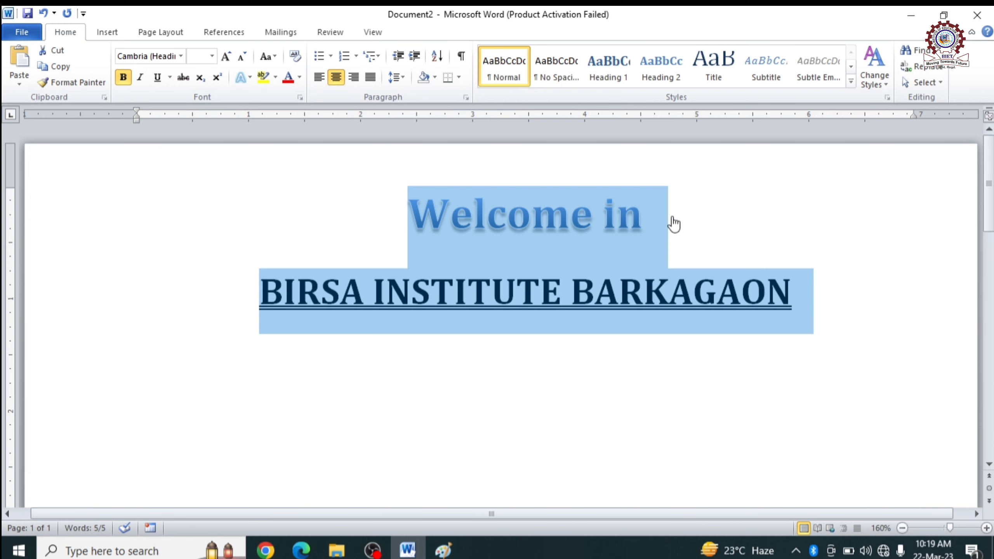
{"action": "left_click_drag", "start_coordinate": [672, 229], "coordinate": [262, 226]}
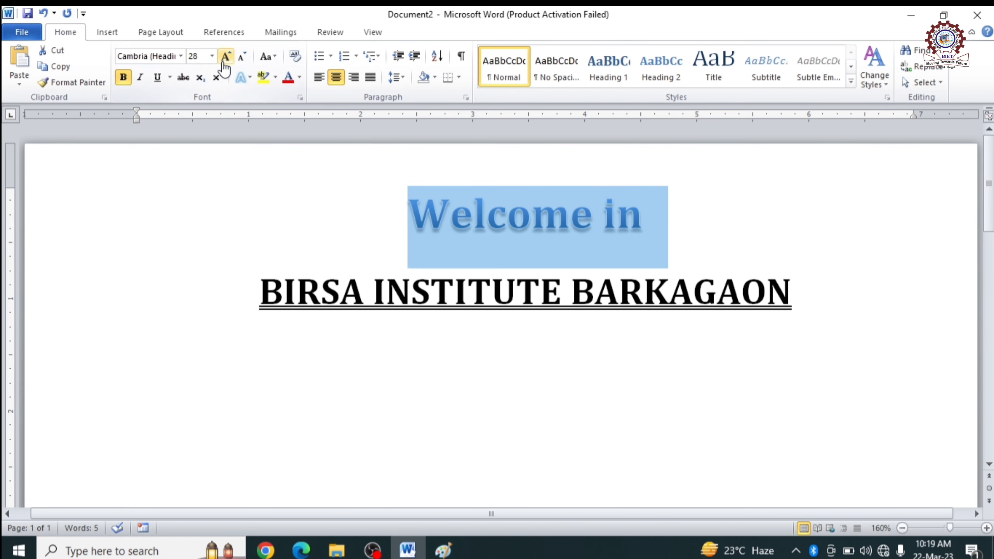
{"action": "left_click", "coordinate": [226, 57]}
{"action": "left_click", "coordinate": [227, 56]}
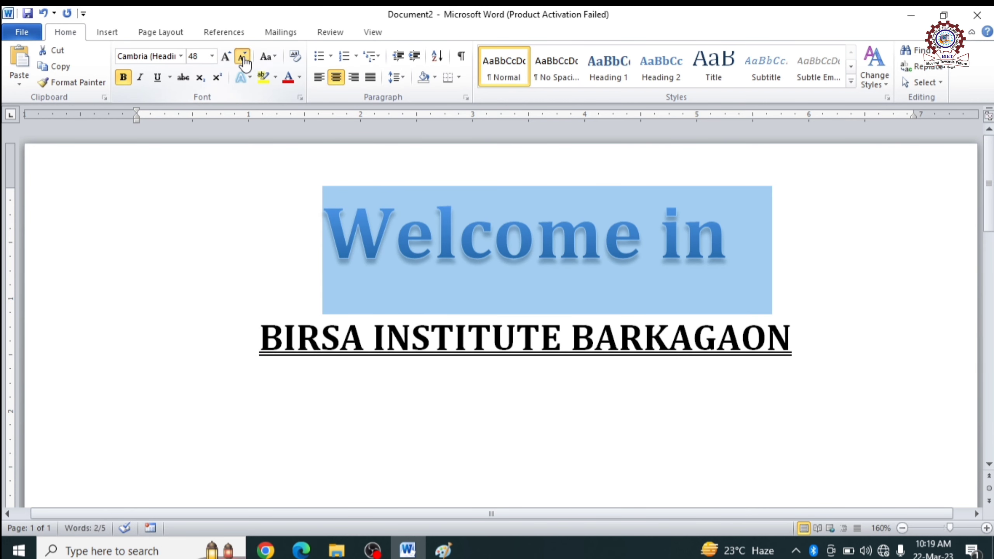
{"action": "left_click", "coordinate": [241, 56]}
{"action": "left_click", "coordinate": [242, 57]}
{"action": "left_click", "coordinate": [242, 57]}
{"action": "left_click", "coordinate": [416, 358]}
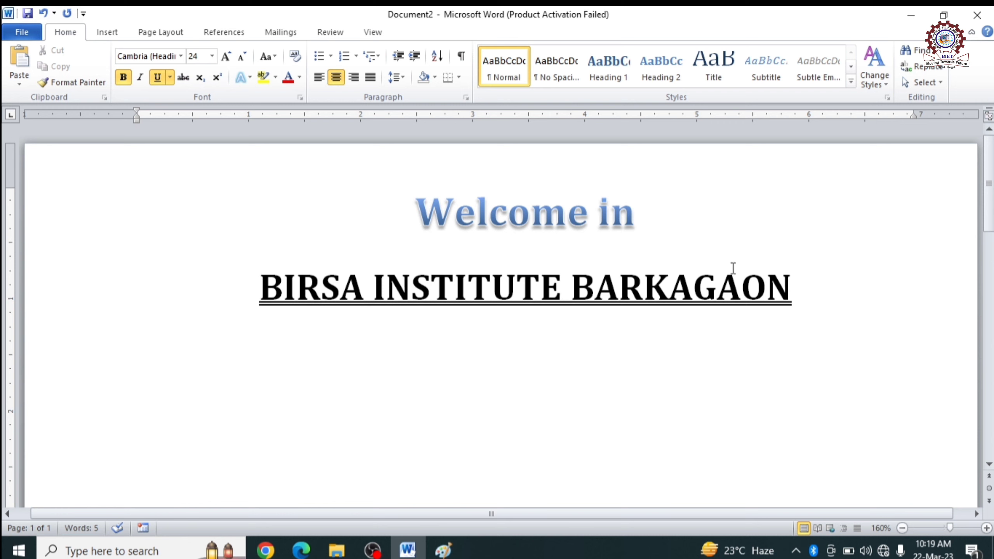
Step: Apply the orange text effect to the BIRSA INSTITUTE BARKAGAON line
{"action": "left_click_drag", "start_coordinate": [817, 283], "coordinate": [259, 288]}
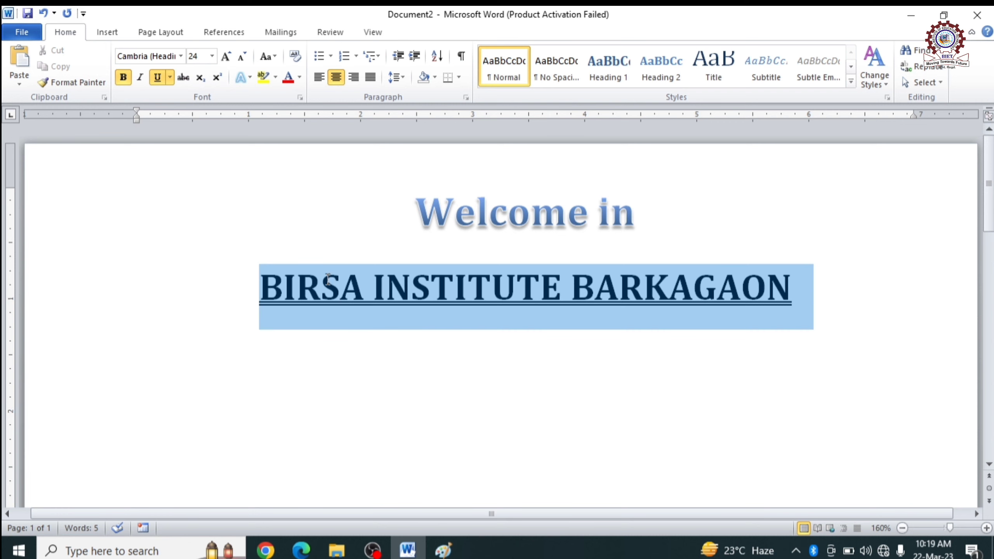
{"action": "left_click", "coordinate": [250, 78]}
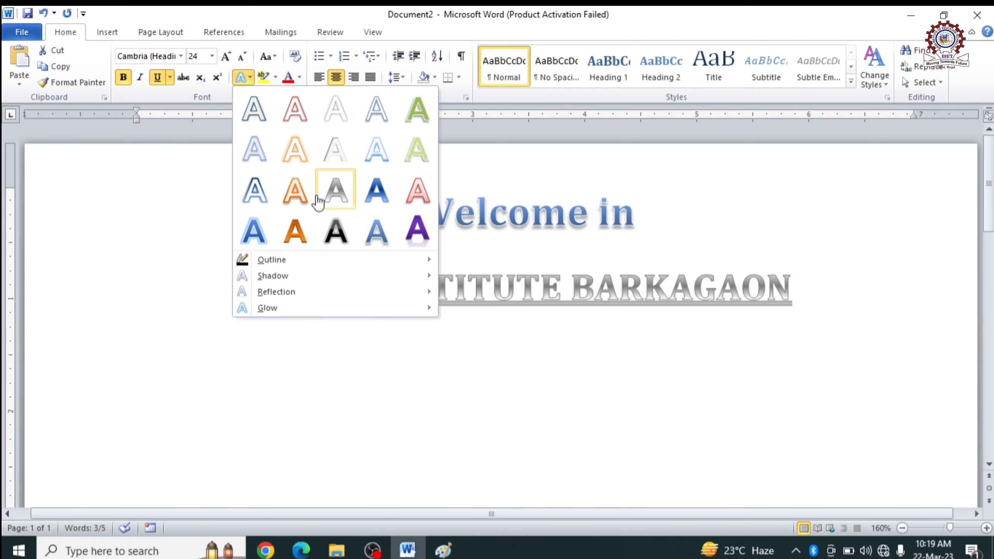
{"action": "left_click", "coordinate": [312, 227]}
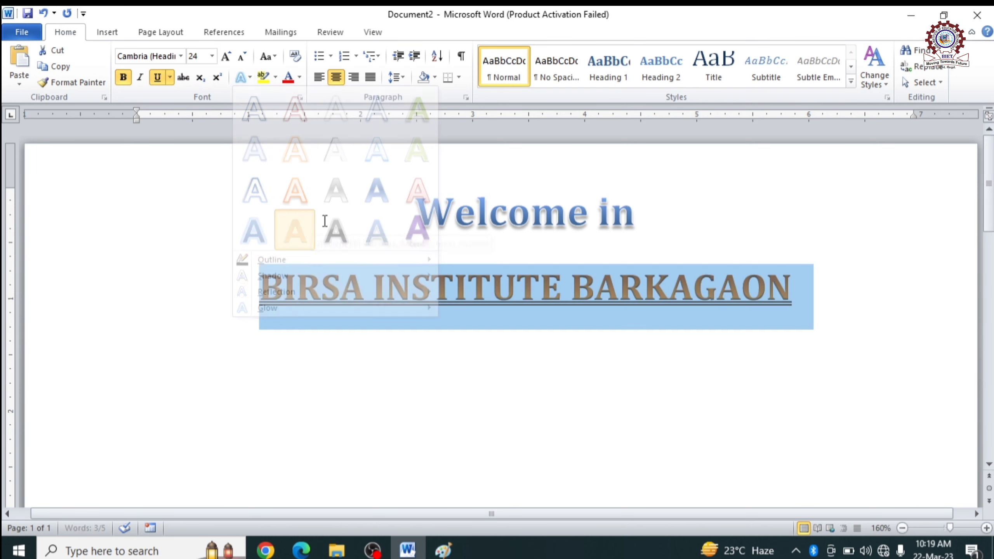
{"action": "left_click", "coordinate": [516, 328]}
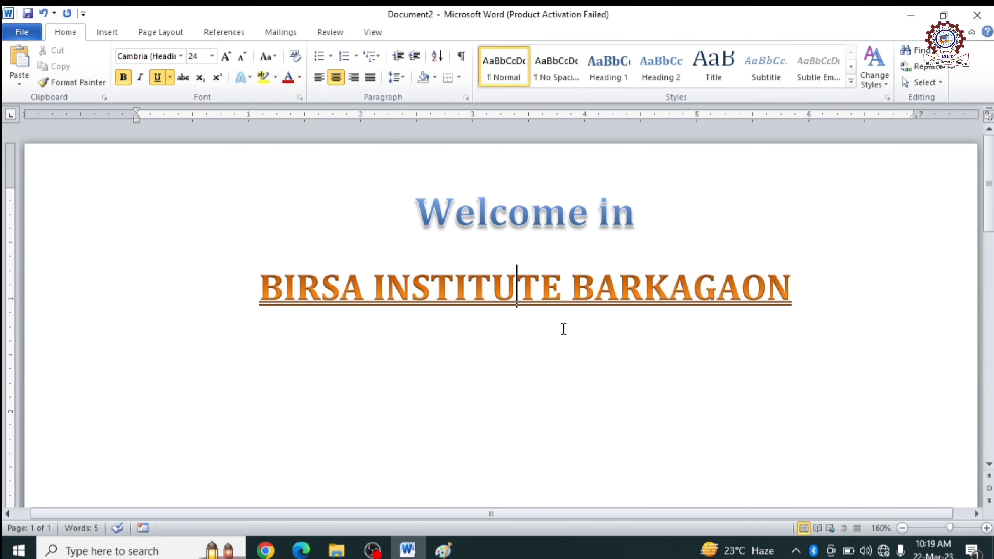
{"action": "left_click", "coordinate": [443, 550]}
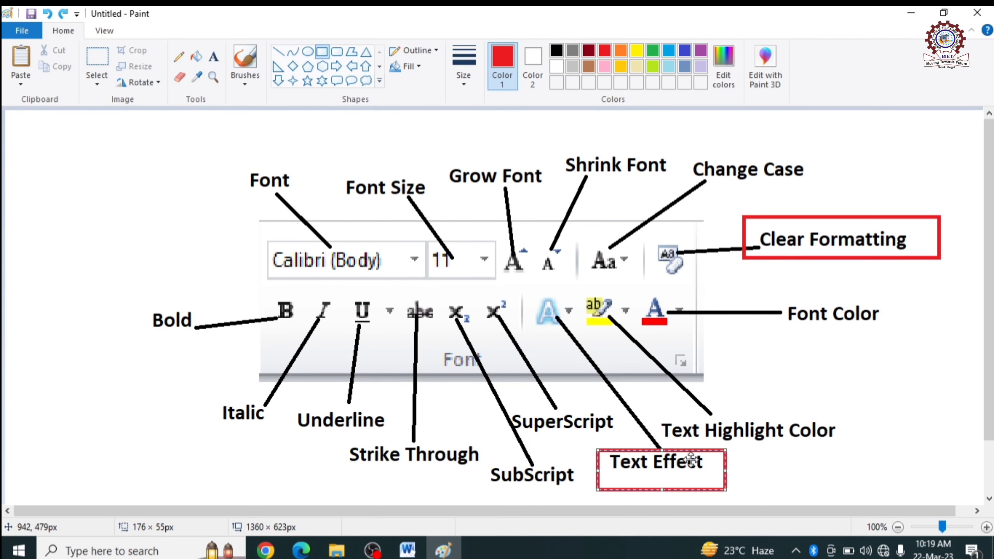
Step: In Paint, replace the red box around 'Text Effect' with one around 'Text Highlight Color', then switch back to Word
{"action": "key", "text": "Delete"}
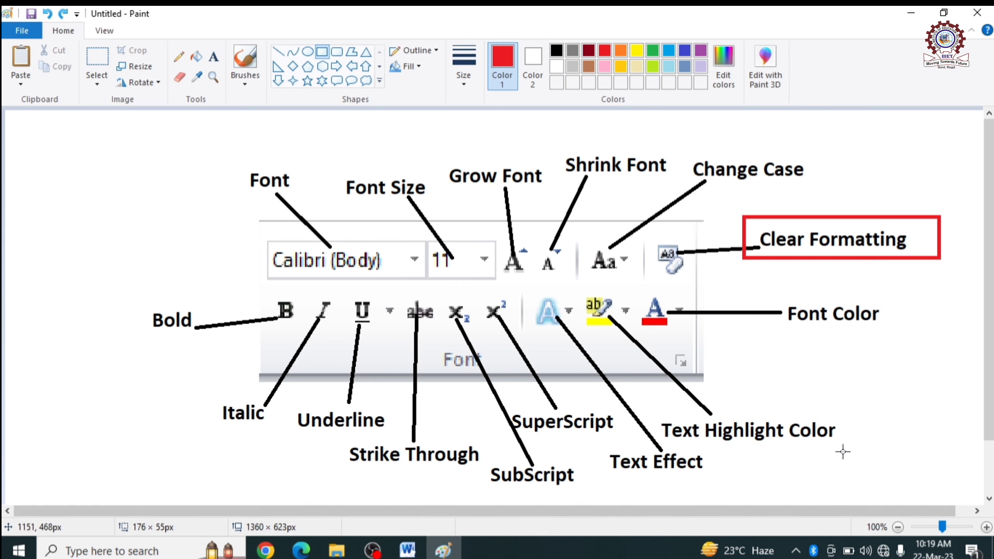
{"action": "left_click_drag", "start_coordinate": [845, 452], "coordinate": [654, 410]}
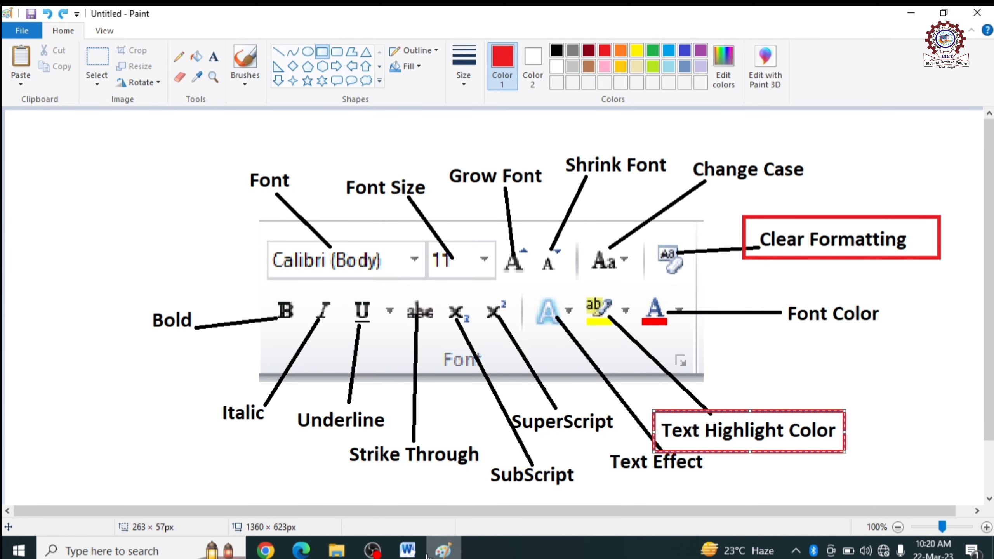
{"action": "left_click", "coordinate": [408, 551]}
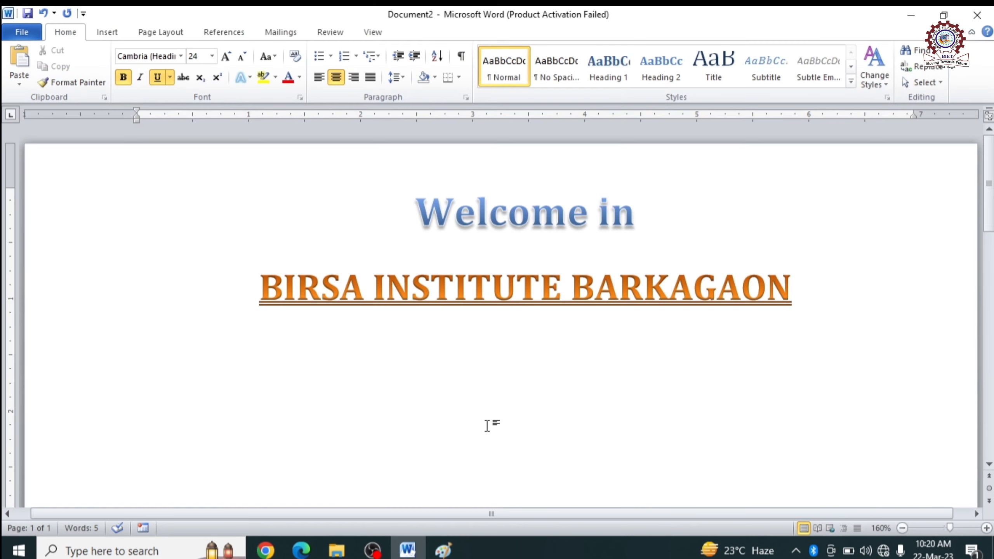
Step: Undo the orange text effect and highlight the BIRSA INSTITUTE BARKAGAON line in blue
{"action": "key", "text": "ctrl+z"}
{"action": "key", "text": "ctrl+z"}
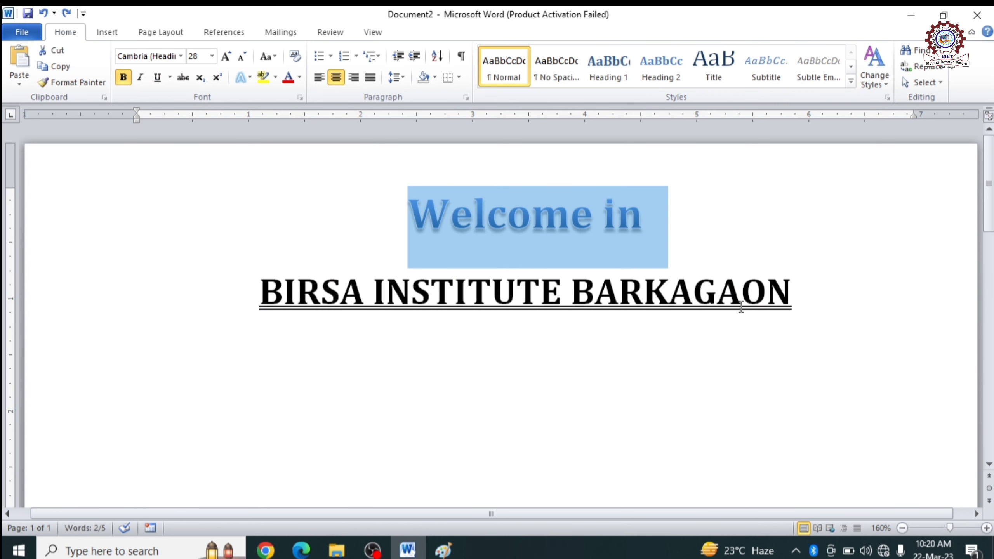
{"action": "left_click", "coordinate": [592, 428]}
{"action": "left_click_drag", "start_coordinate": [794, 298], "coordinate": [269, 287]}
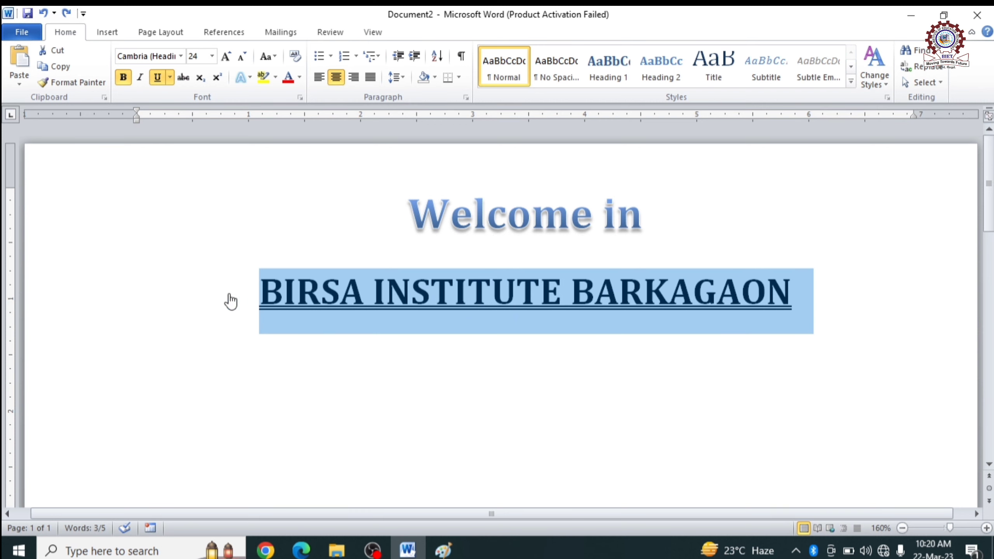
{"action": "left_click", "coordinate": [276, 78]}
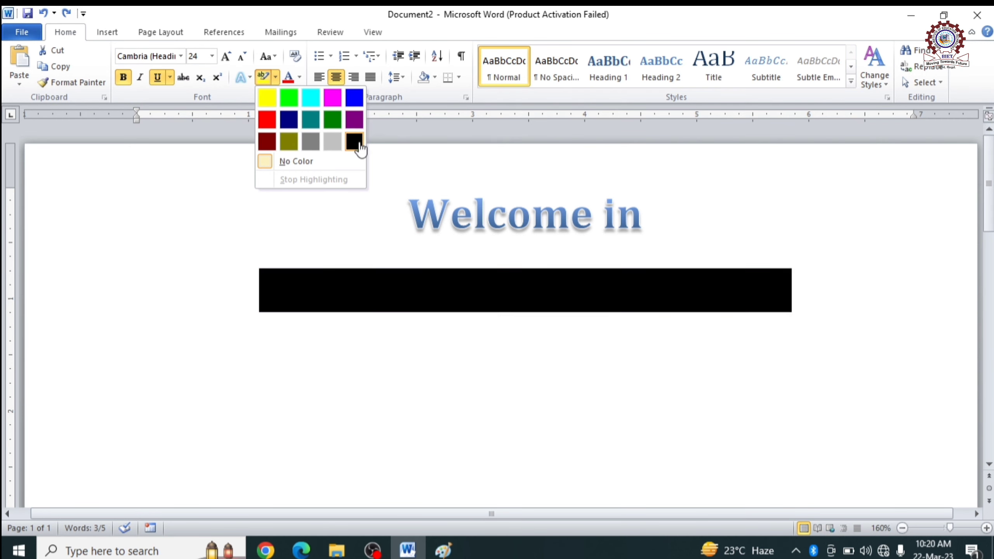
{"action": "left_click", "coordinate": [356, 100]}
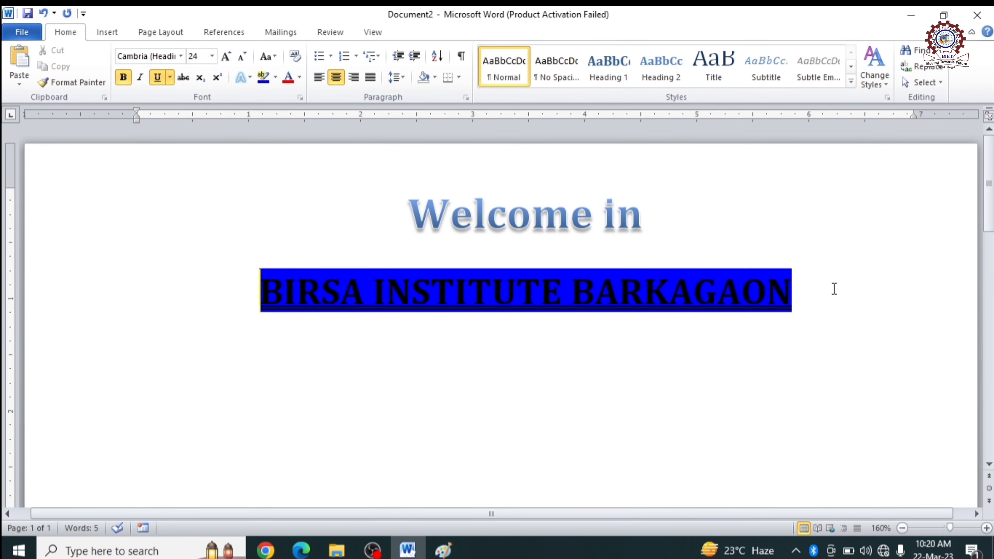
Step: Make the BIRSA INSTITUTE BARKAGAON text white
{"action": "left_click_drag", "start_coordinate": [834, 288], "coordinate": [220, 287]}
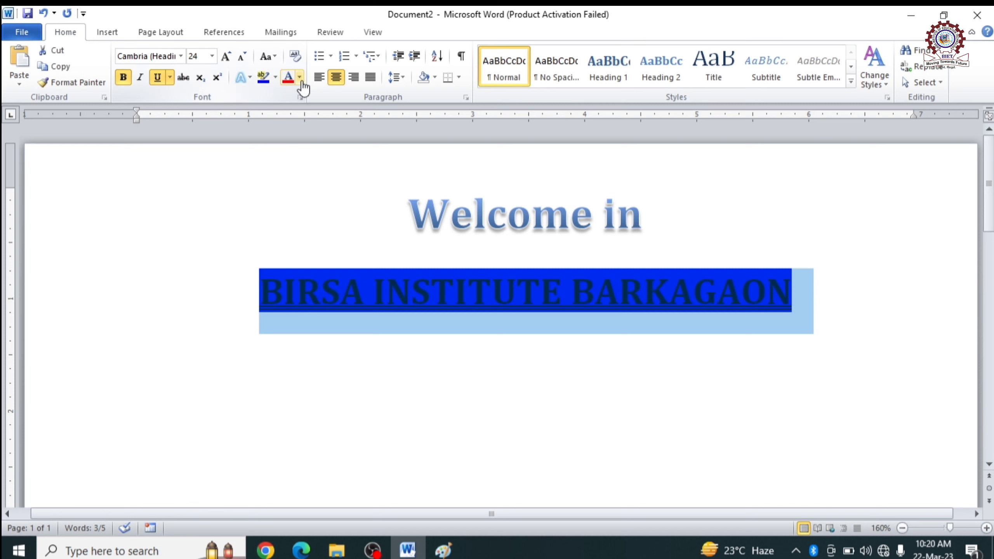
{"action": "left_click", "coordinate": [300, 78]}
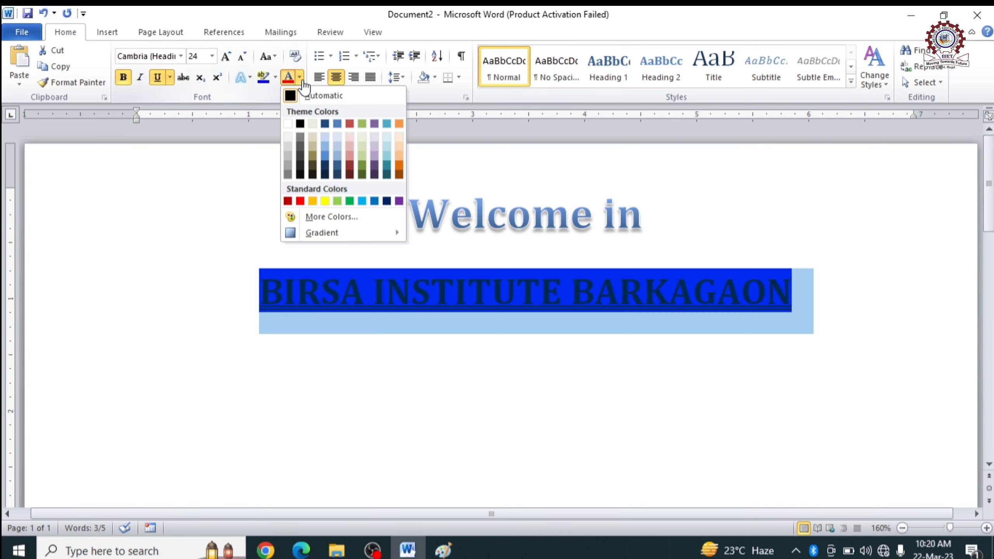
{"action": "left_click", "coordinate": [292, 125]}
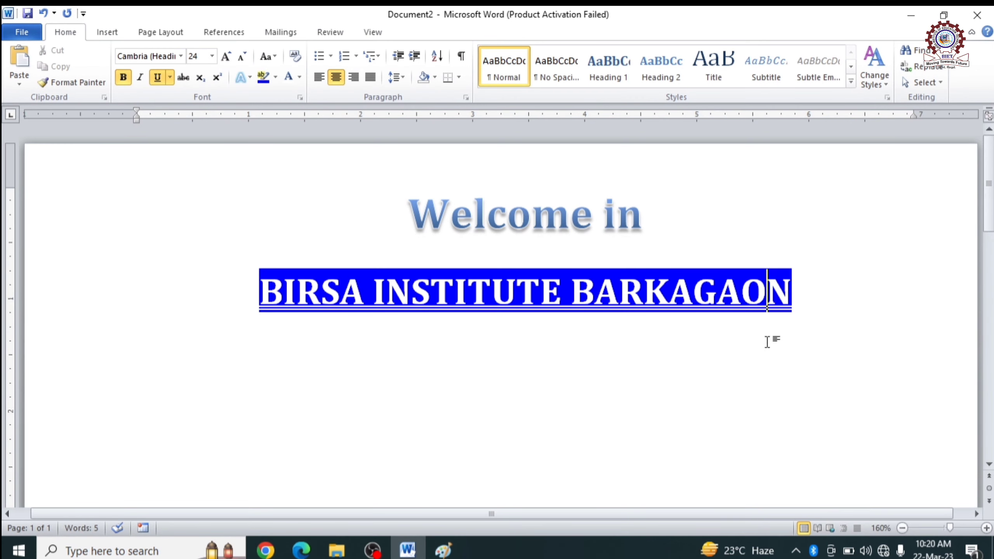
Step: Change the BIRSA INSTITUTE BARKAGAON text colour to yellow
{"action": "left_click_drag", "start_coordinate": [800, 296], "coordinate": [252, 278]}
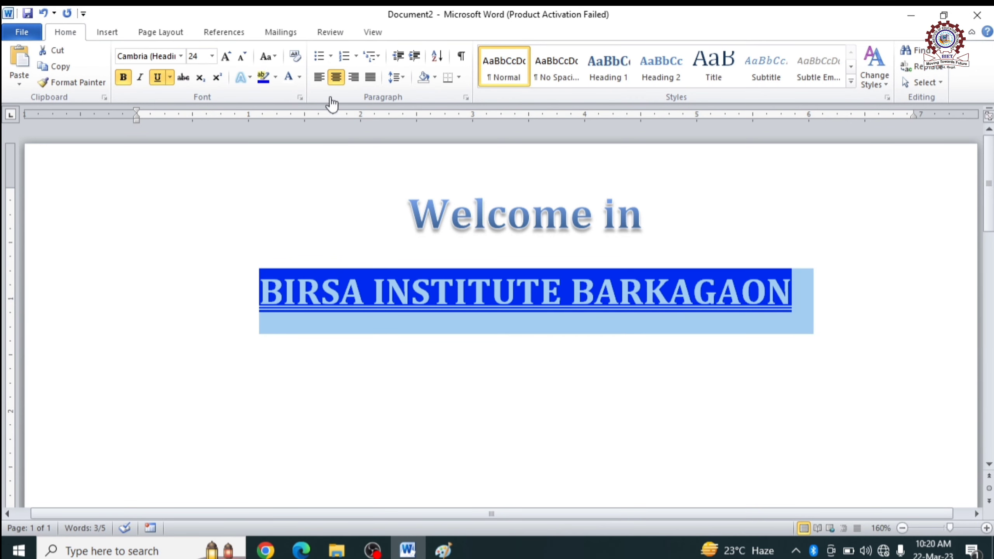
{"action": "left_click", "coordinate": [299, 80]}
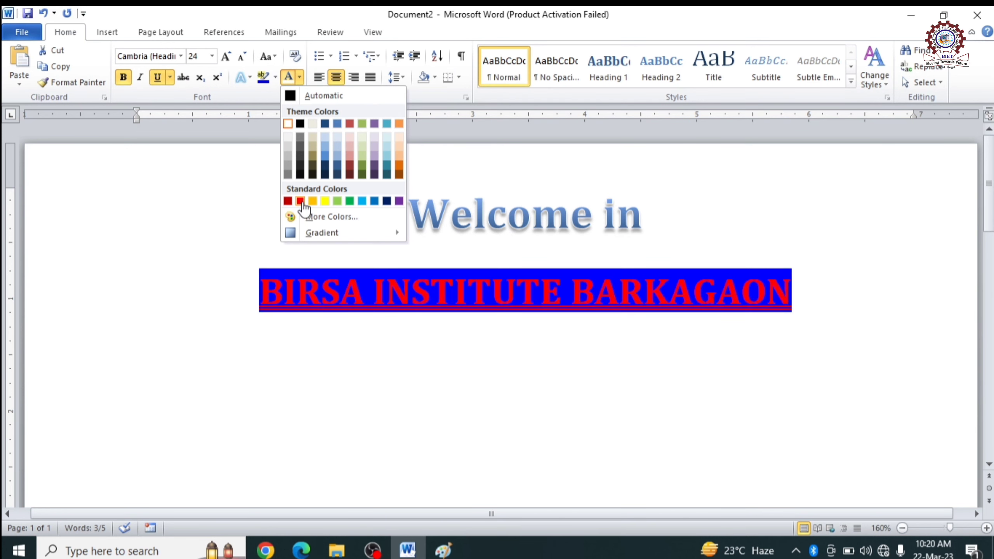
{"action": "left_click", "coordinate": [325, 201]}
{"action": "left_click", "coordinate": [801, 373]}
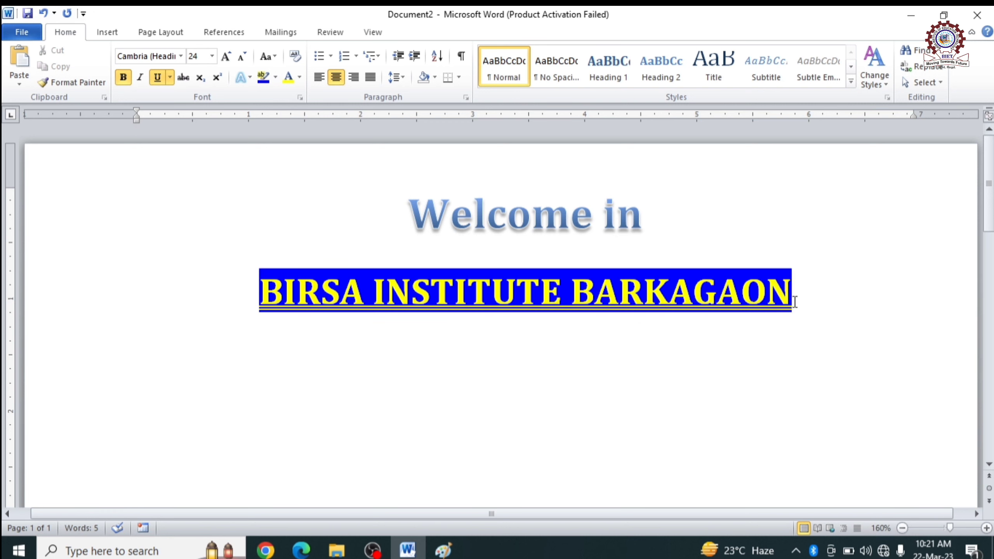
Step: Set the BIRSA line's highlight to No Color
{"action": "left_click_drag", "start_coordinate": [795, 301], "coordinate": [292, 281]}
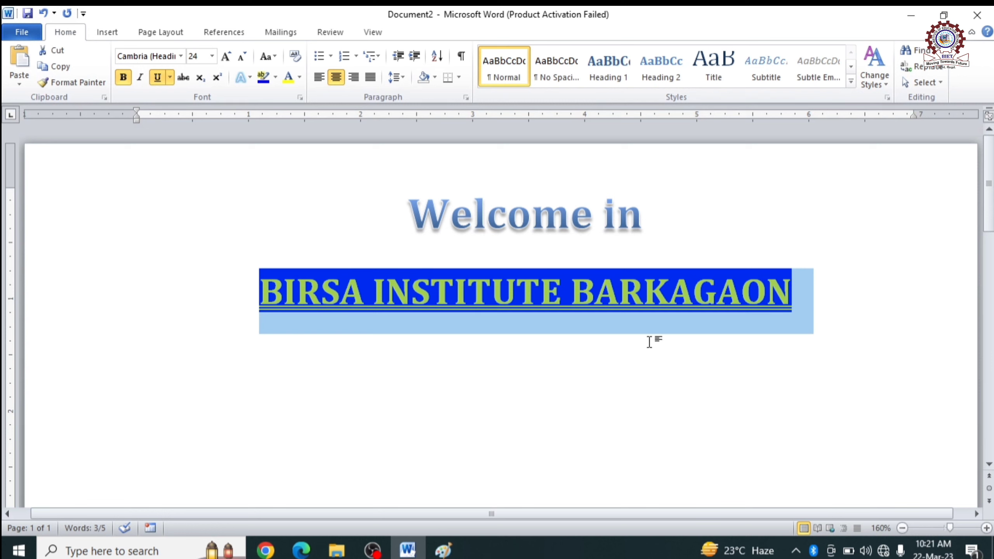
{"action": "left_click", "coordinate": [276, 81]}
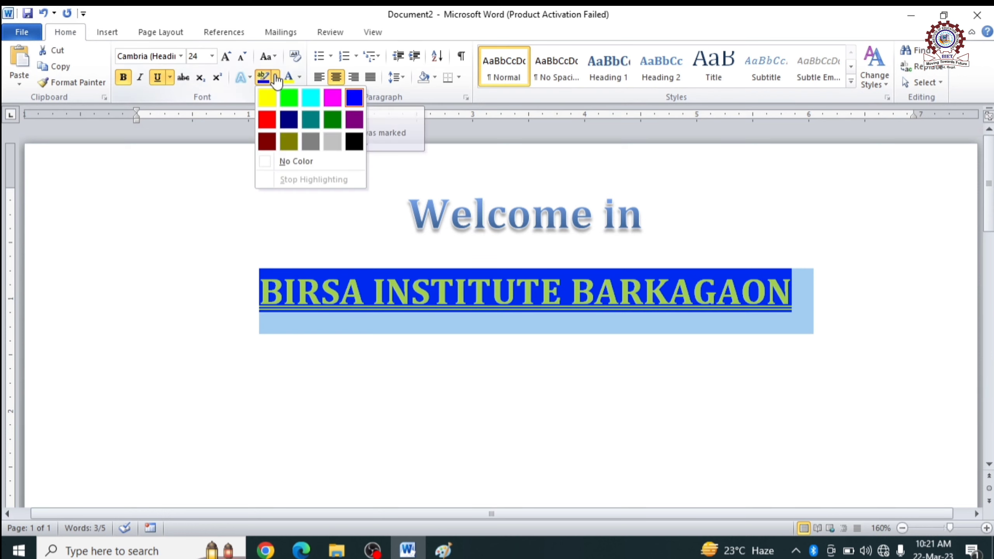
{"action": "left_click", "coordinate": [281, 161]}
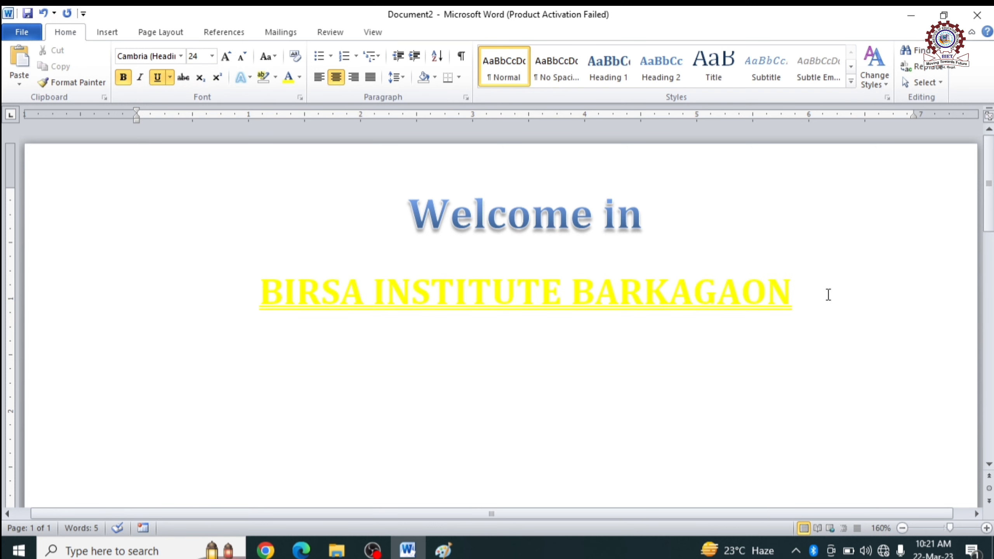
Step: Change the BIRSA line's text colour to red
{"action": "left_click_drag", "start_coordinate": [828, 295], "coordinate": [151, 298]}
{"action": "left_click", "coordinate": [300, 78]}
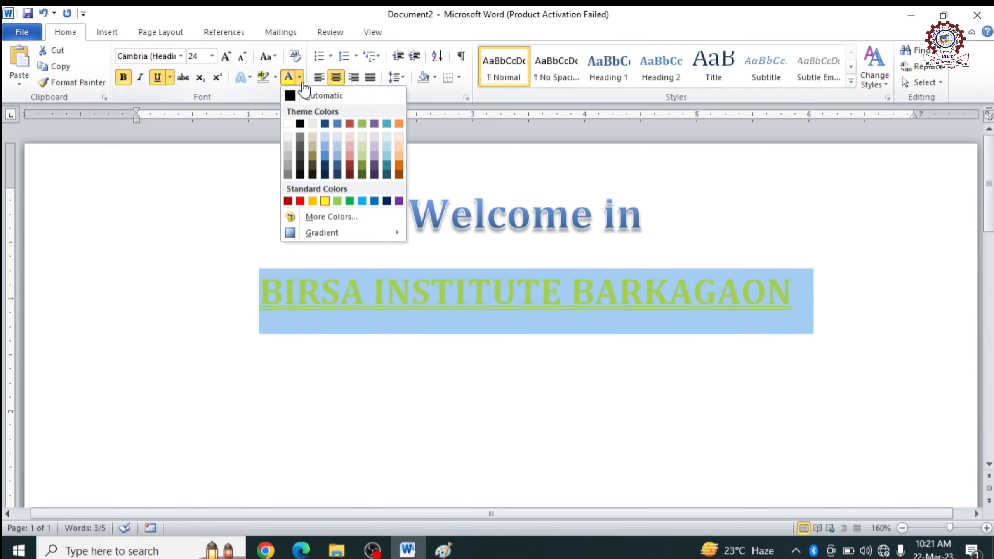
{"action": "left_click", "coordinate": [300, 201]}
{"action": "left_click", "coordinate": [731, 366]}
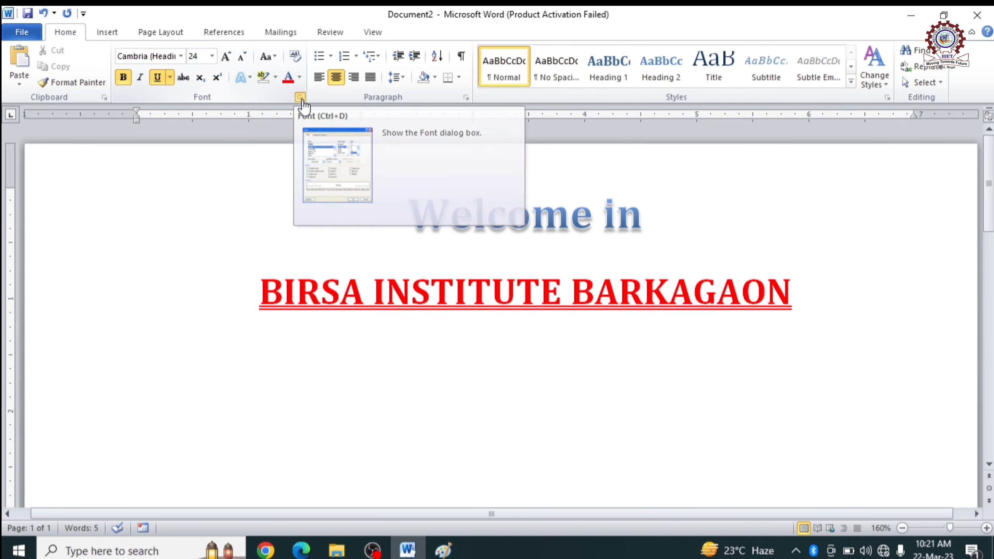
{"action": "left_click", "coordinate": [300, 99]}
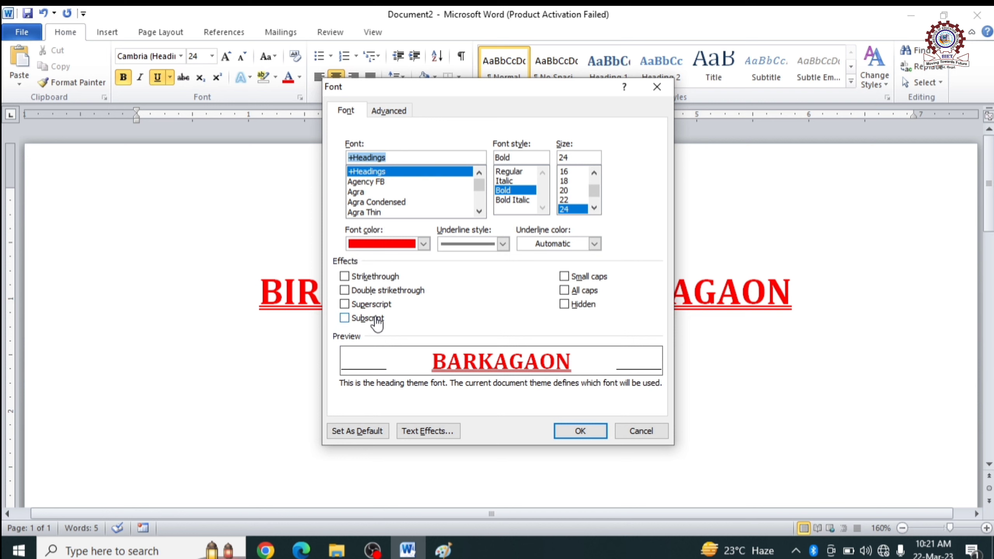
{"action": "left_click", "coordinate": [642, 430]}
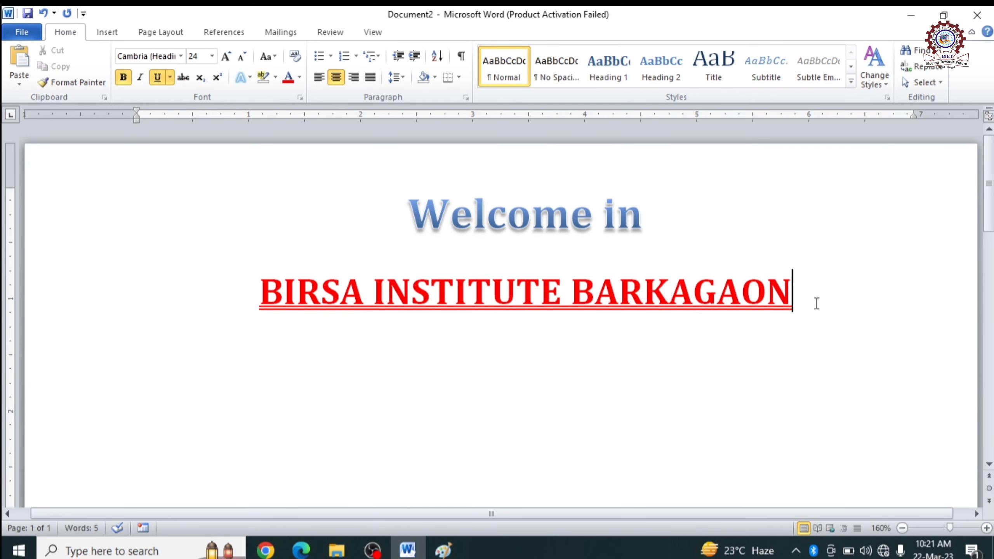